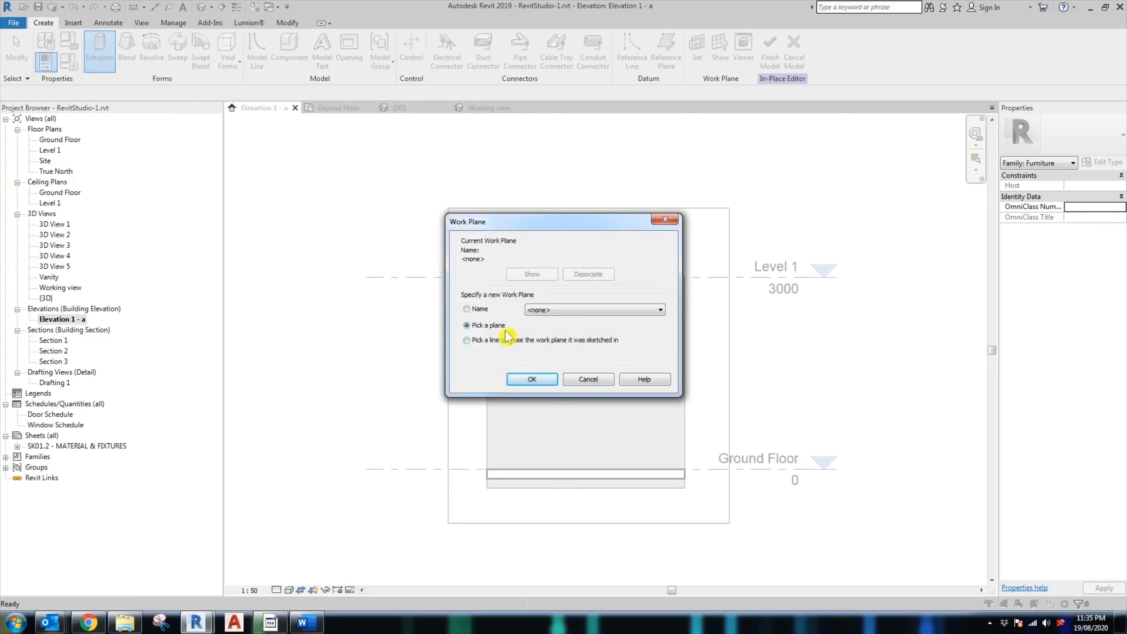
# Step: Use the wall face as the work plane and sketch a rectangle about 2000 mm by 150 mm on the Ground Floor line
pyautogui.click(533, 380)
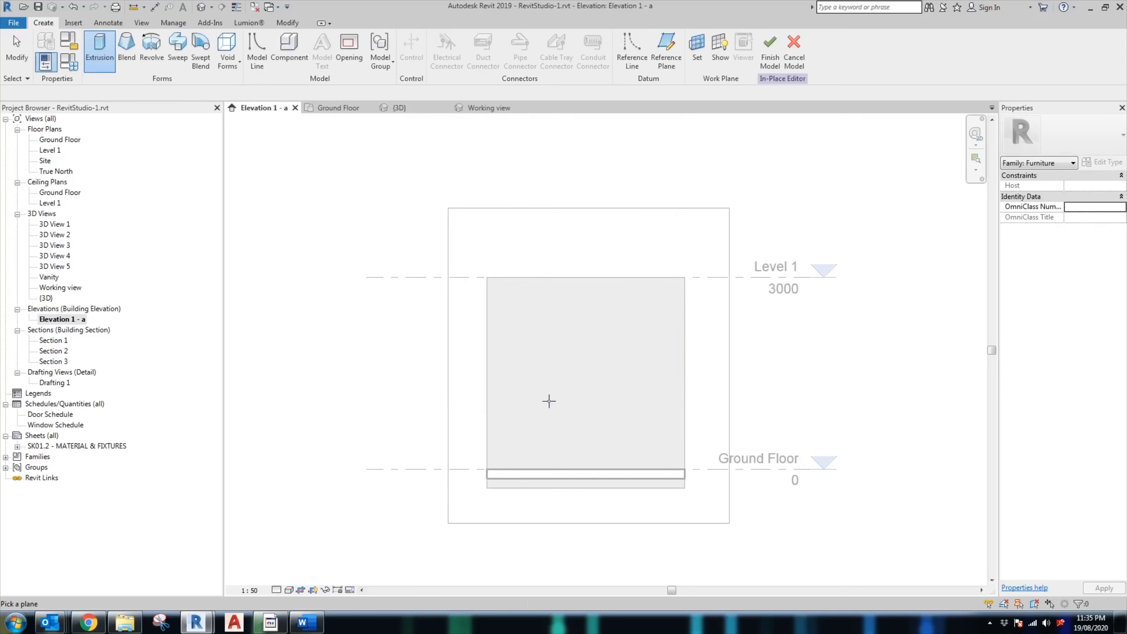
pyautogui.click(547, 280)
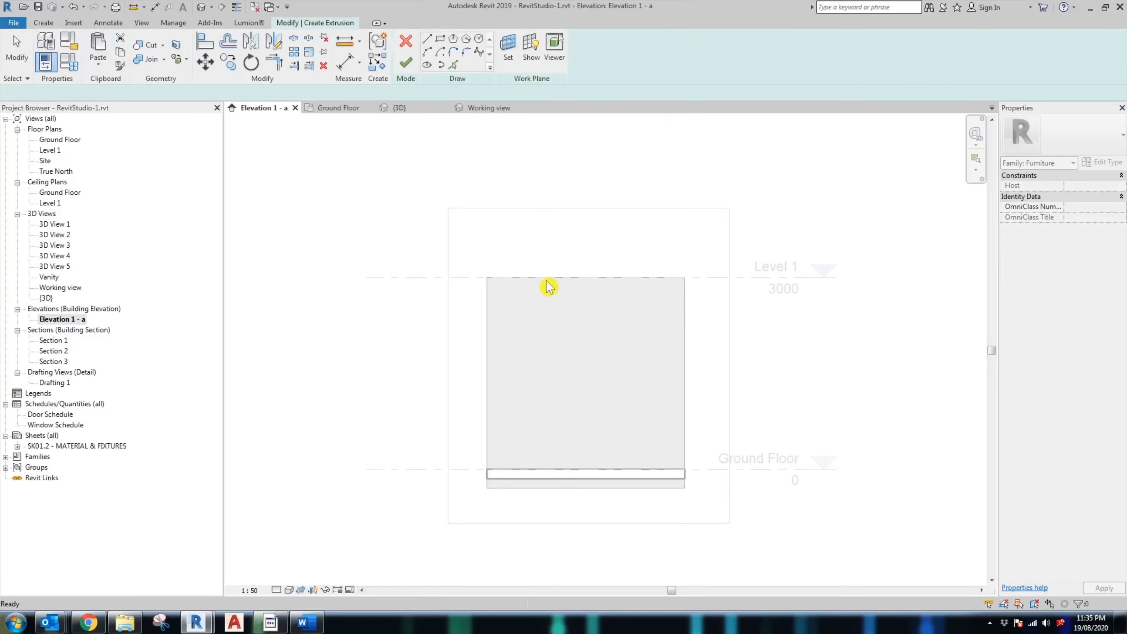
pyautogui.click(441, 41)
pyautogui.scroll(3, 533, 427)
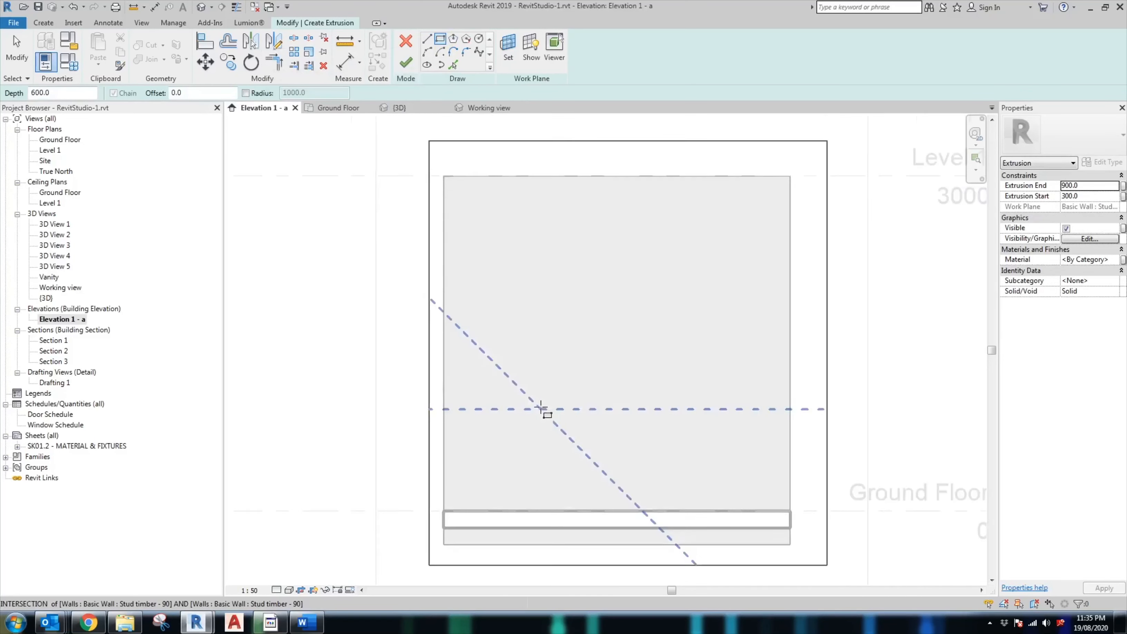
pyautogui.click(525, 461)
pyautogui.scroll(2, 757, 437)
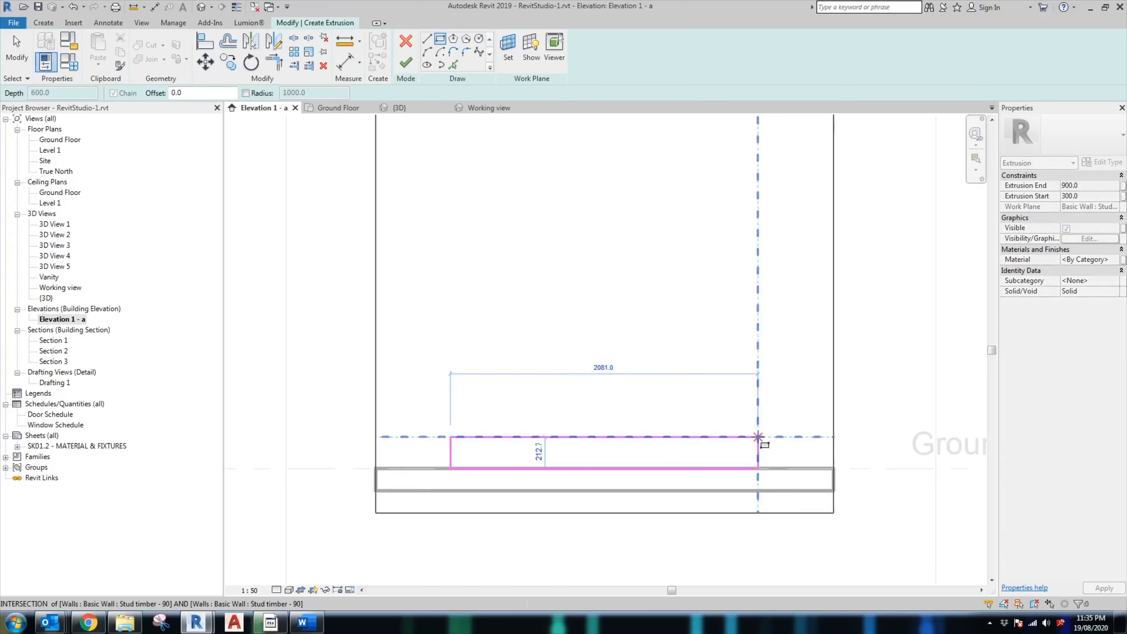
pyautogui.scroll(2, 747, 445)
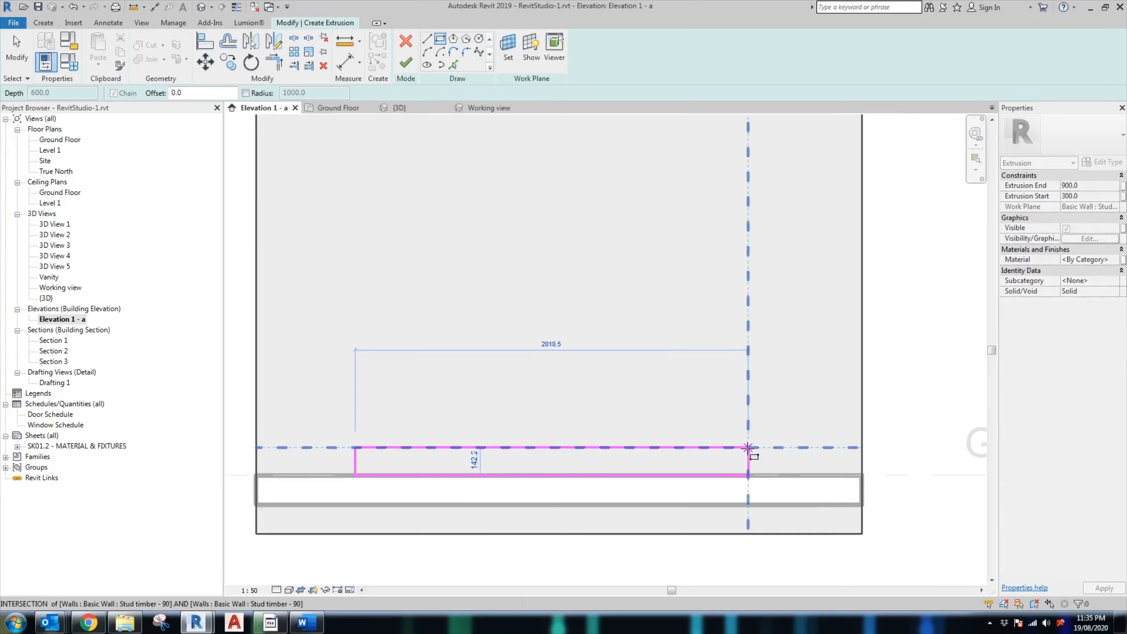
pyautogui.click(747, 446)
pyautogui.scroll(-3, 746, 446)
pyautogui.press('Escape')
# Step: Move the rectangle vertically up by 900 mm
pyautogui.click(206, 61)
pyautogui.click(347, 287)
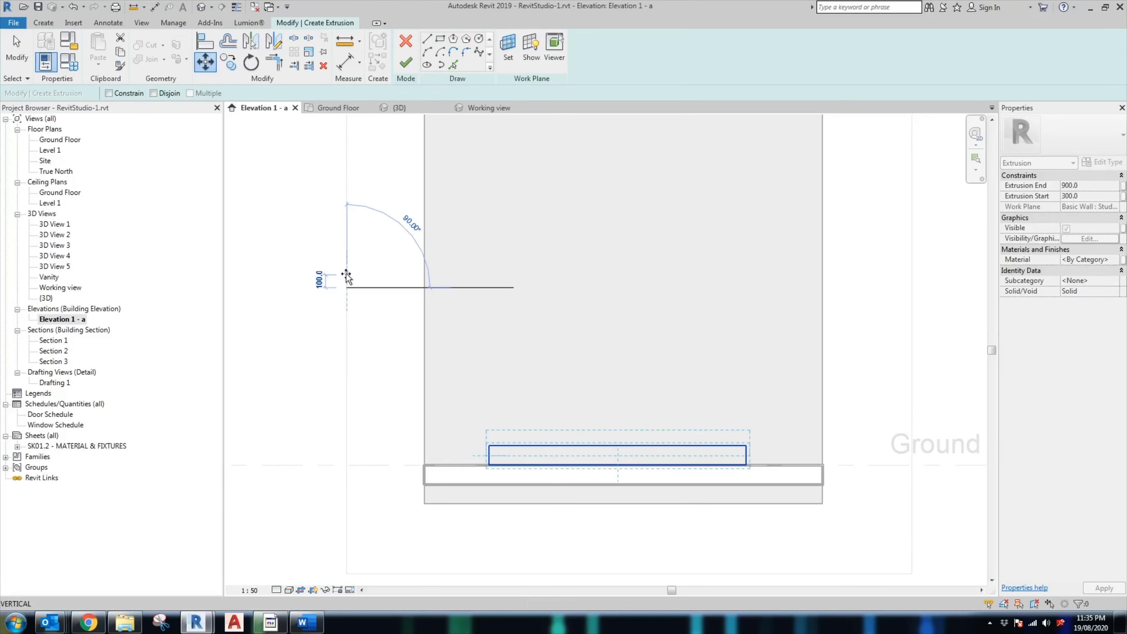
pyautogui.write('900')
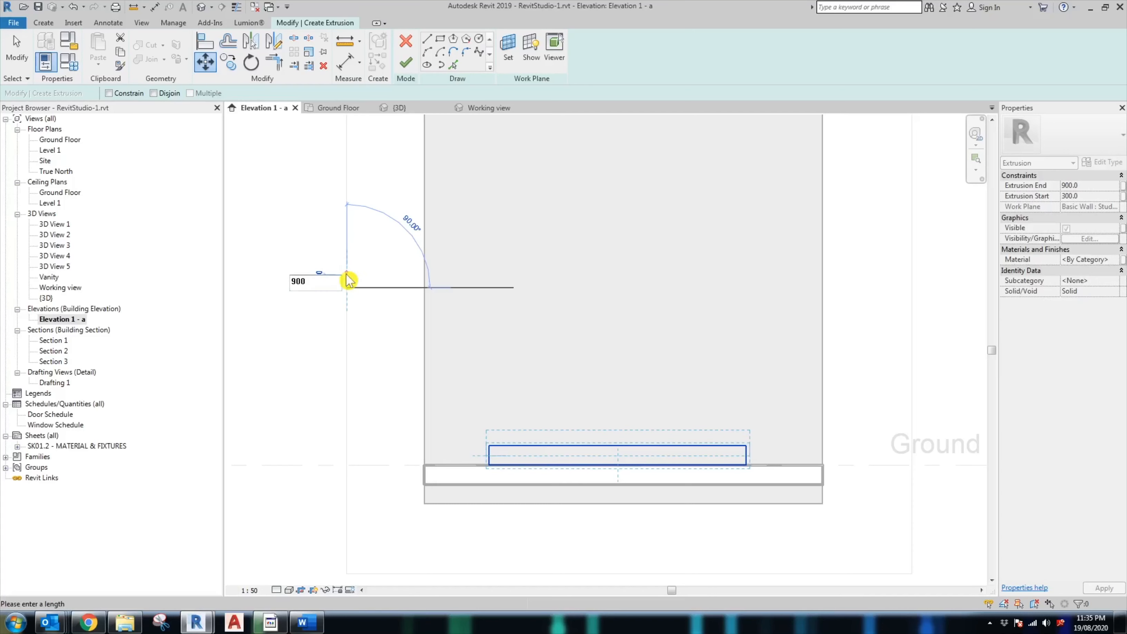
pyautogui.press('Return')
pyautogui.click(370, 294)
# Step: Set the extrusion start to 0 and the extrusion end to 500 mm
pyautogui.click(1083, 195)
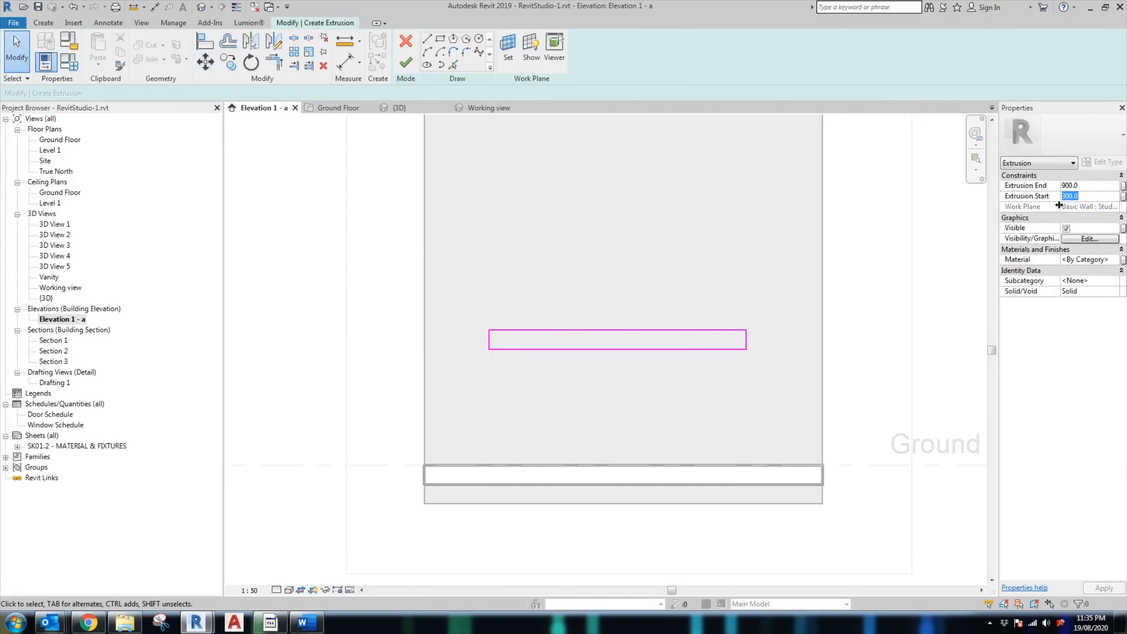
pyautogui.write('0')
pyautogui.click(1025, 185)
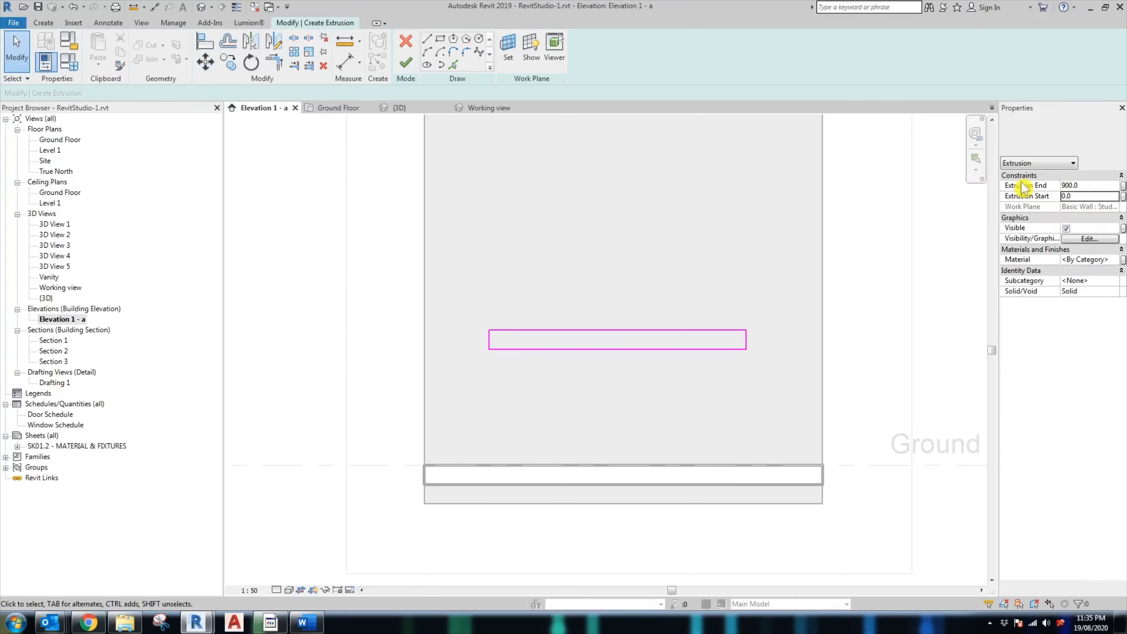
pyautogui.write('500')
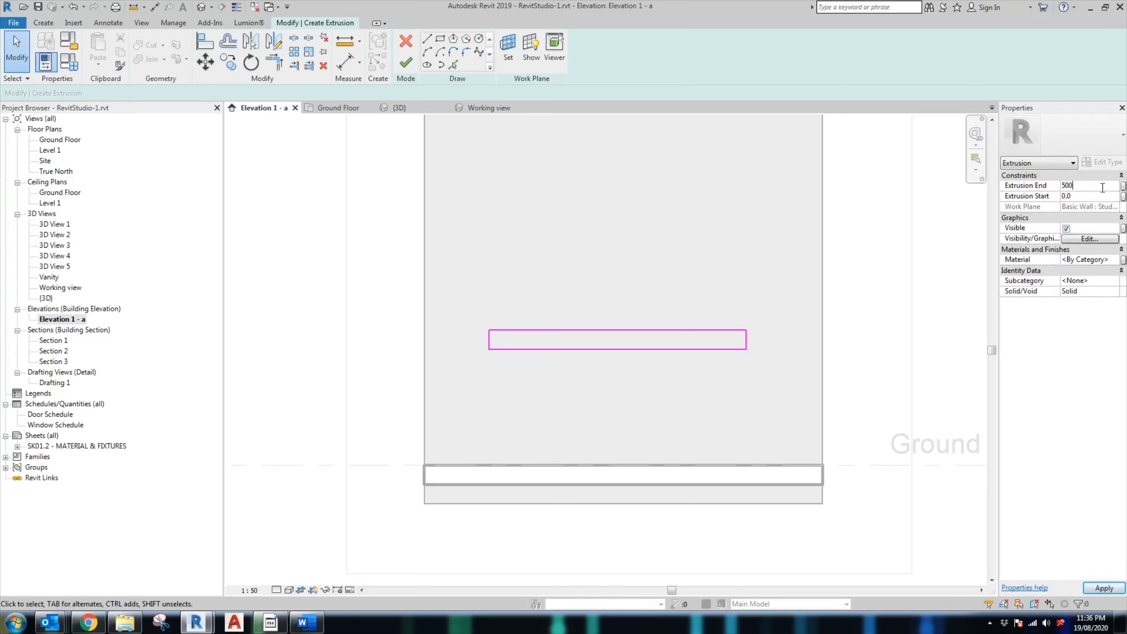
pyautogui.click(871, 332)
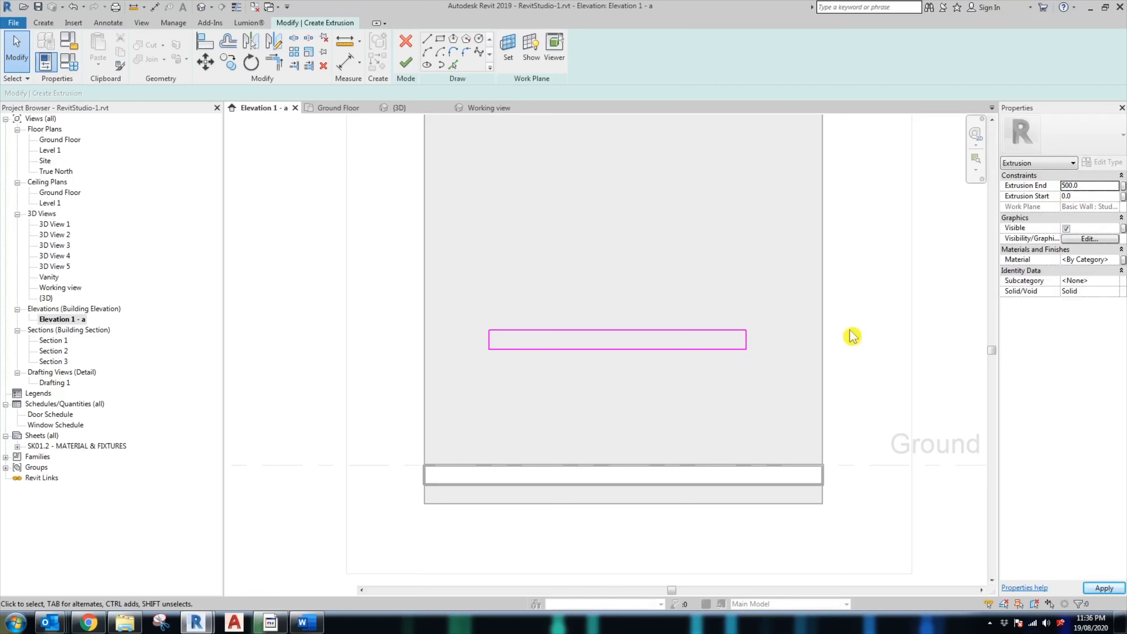
# Step: Create a new material for the extrusion and rename it A-Stone Bench
pyautogui.click(1118, 262)
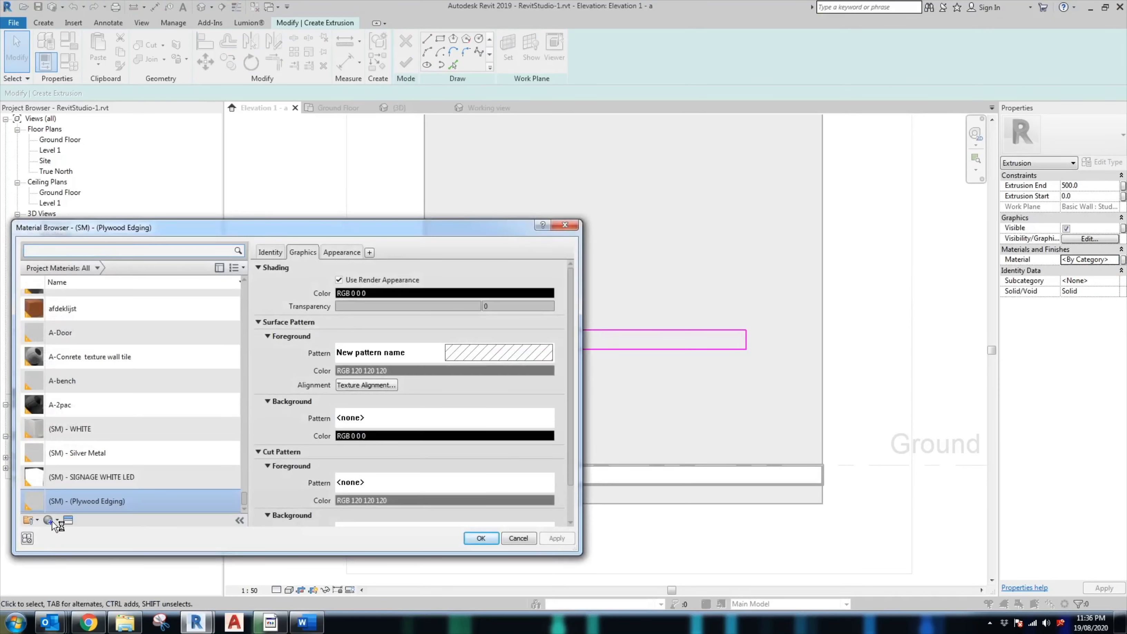
pyautogui.click(53, 524)
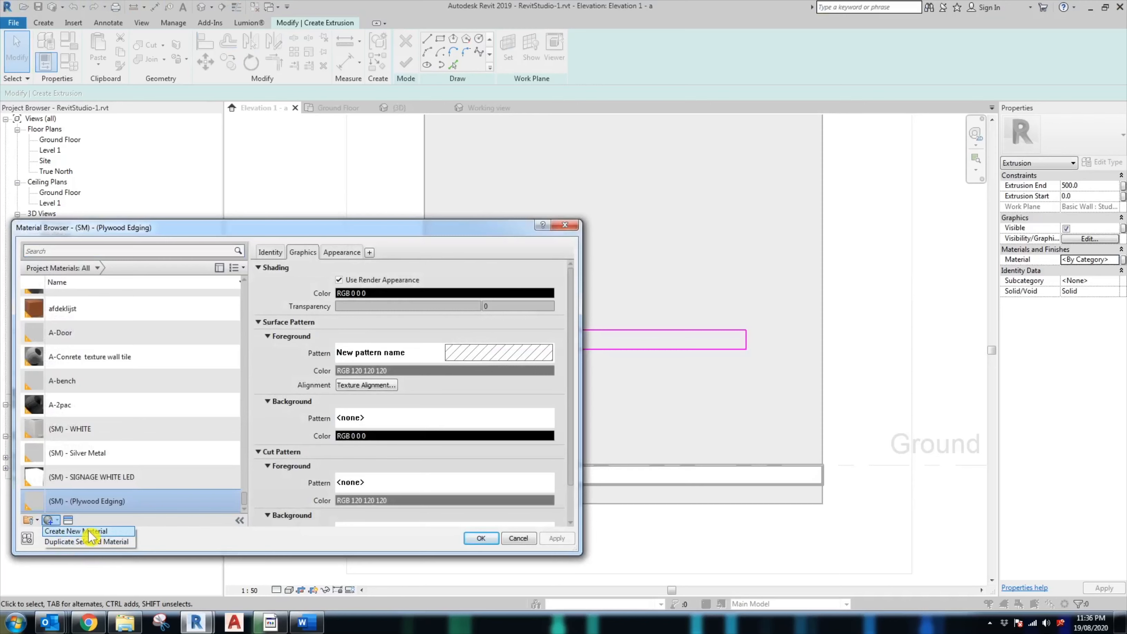
pyautogui.click(85, 531)
pyautogui.rightClick(112, 402)
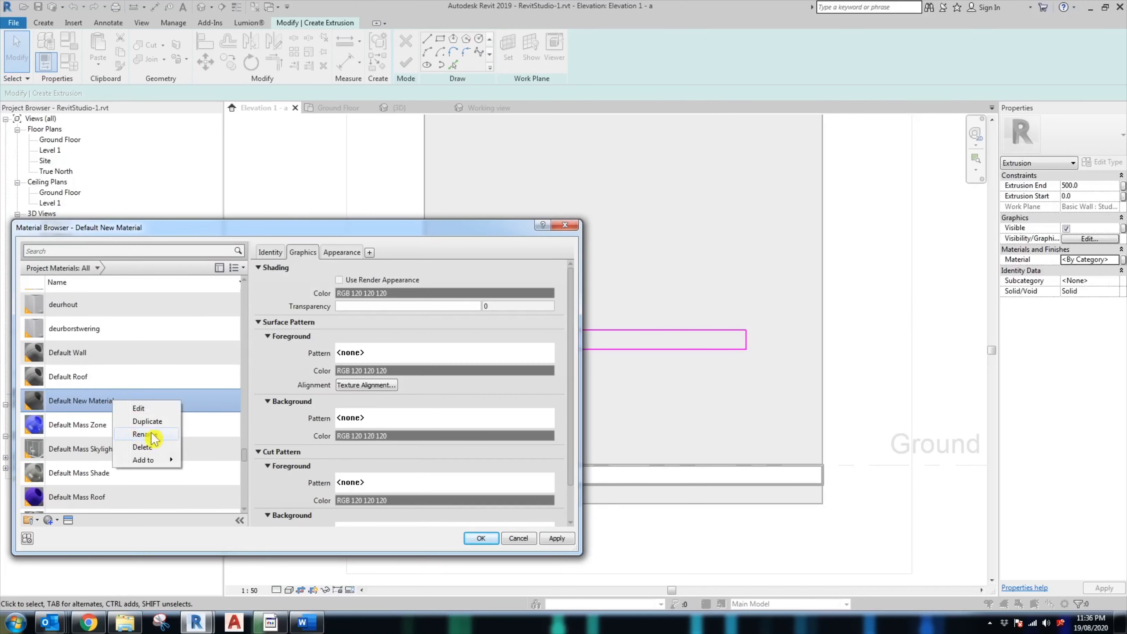
pyautogui.click(153, 431)
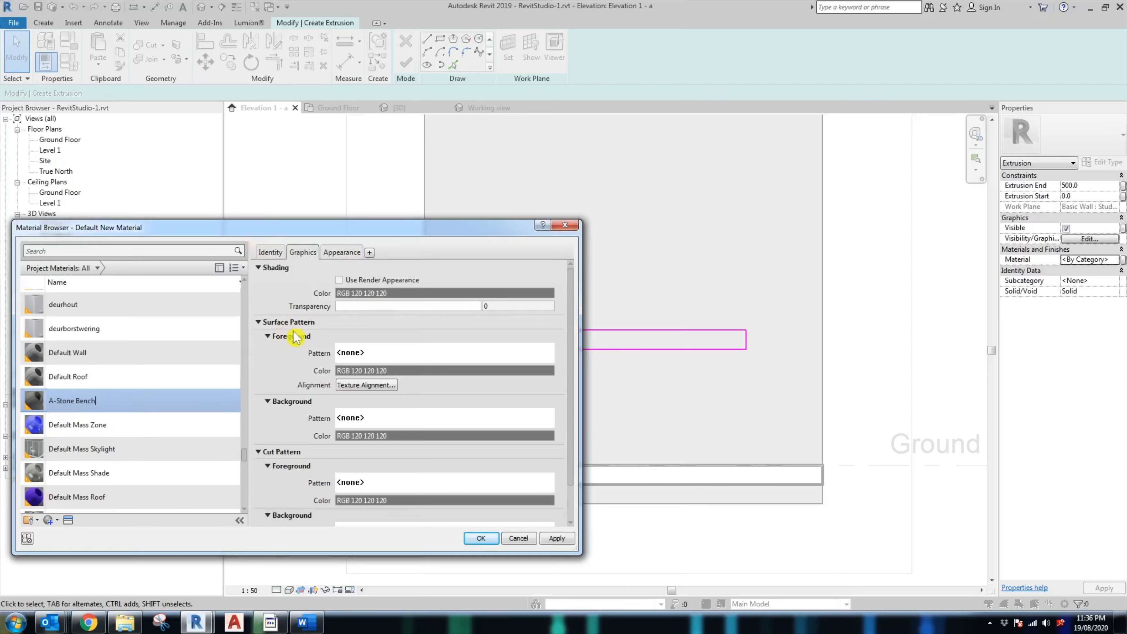
# Step: Give A-Stone Bench the Stone facing foreground surface pattern, assign the material, and finish the extrusion
pyautogui.click(389, 354)
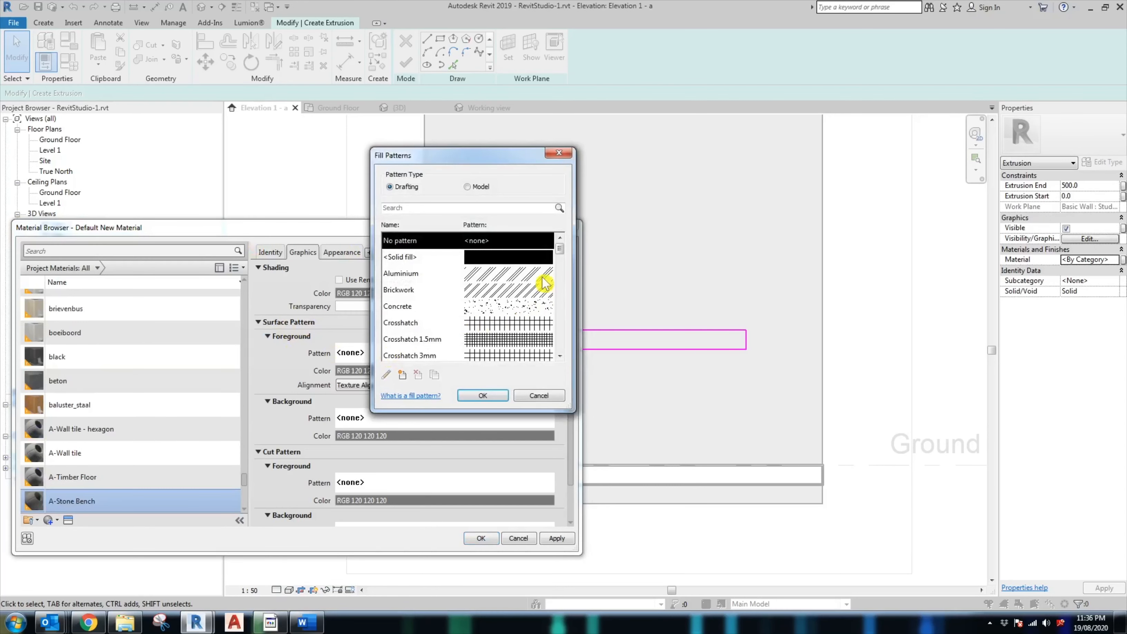
pyautogui.moveTo(560, 250); pyautogui.dragTo(561, 308)
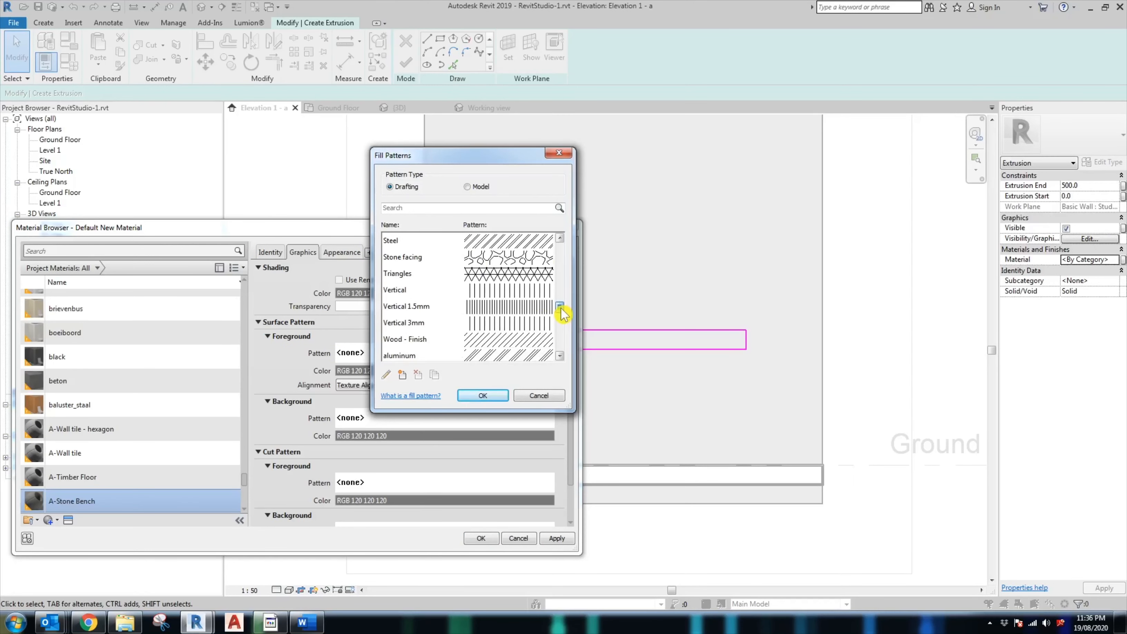
pyautogui.click(488, 267)
pyautogui.click(483, 395)
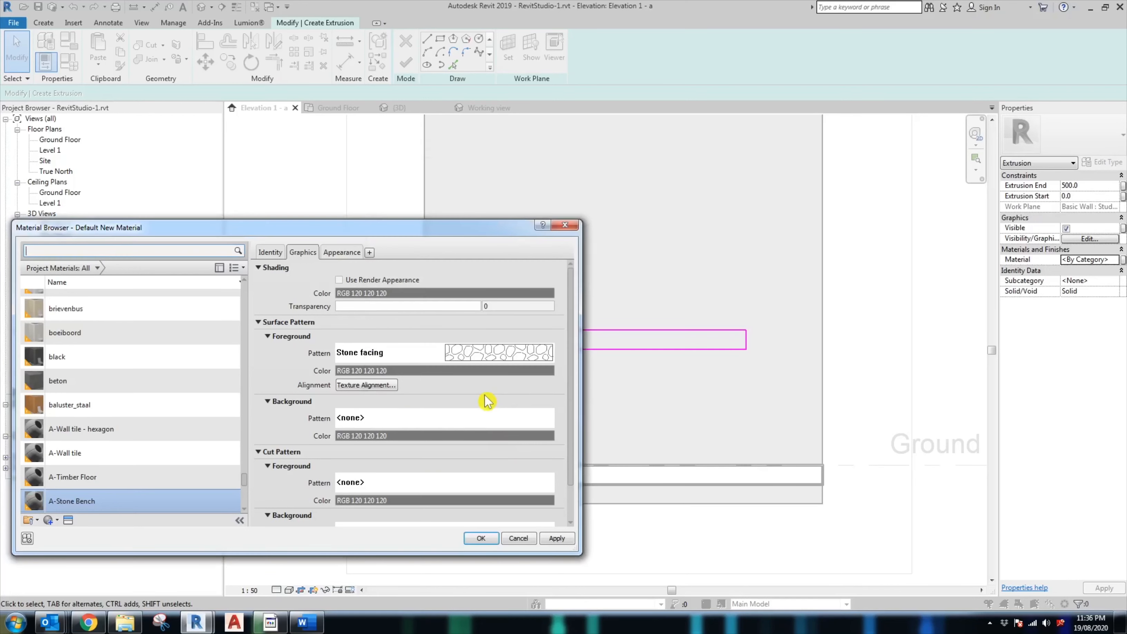
pyautogui.click(562, 541)
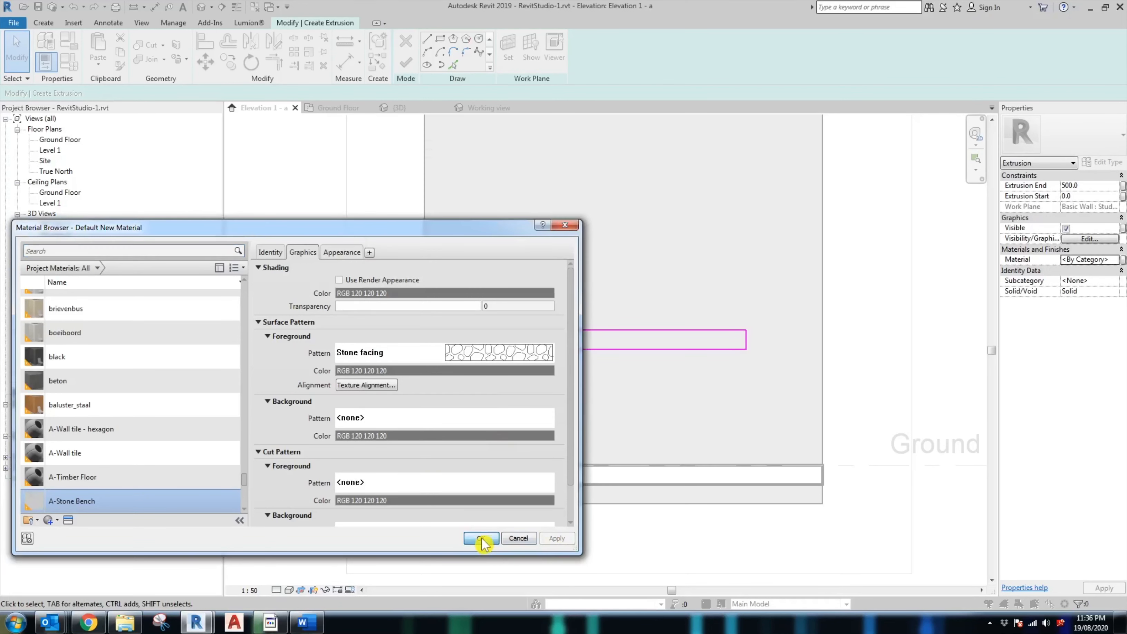
pyautogui.click(482, 538)
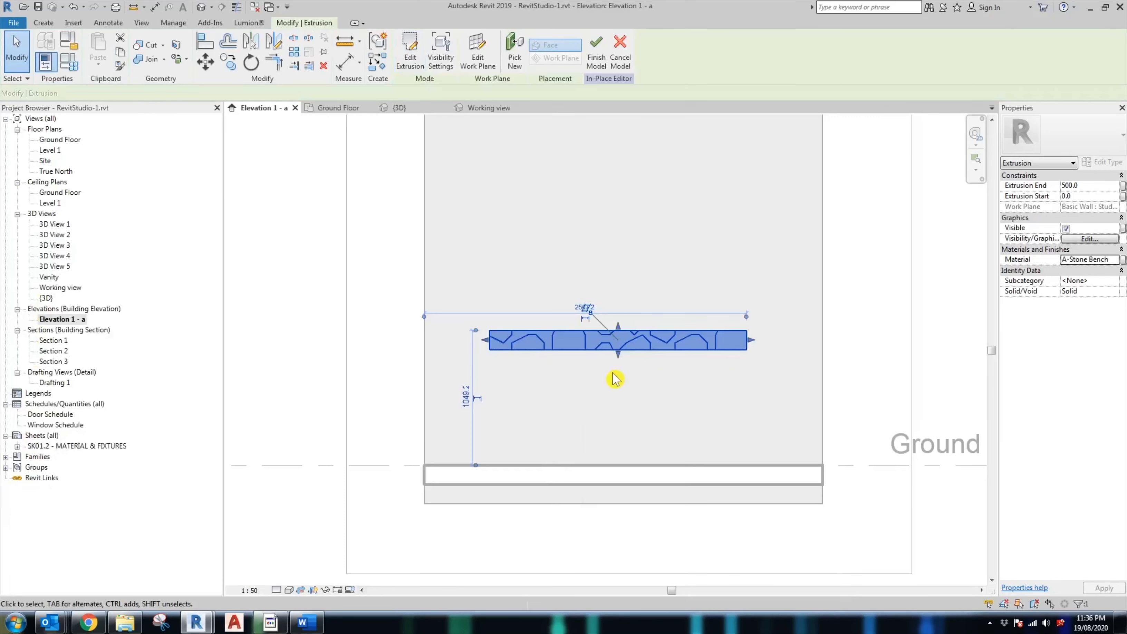
# Step: Start a second extrusion on the wall face and sketch a 2000 by 400 mm rectangle directly beneath the stone bench
pyautogui.click(453, 347)
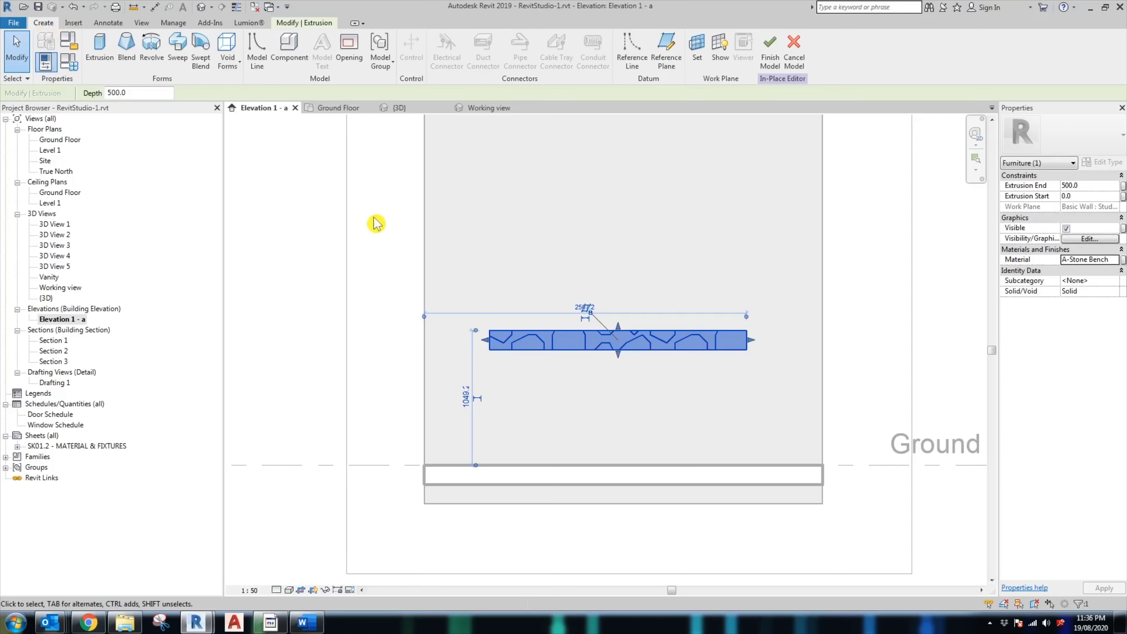
pyautogui.click(101, 48)
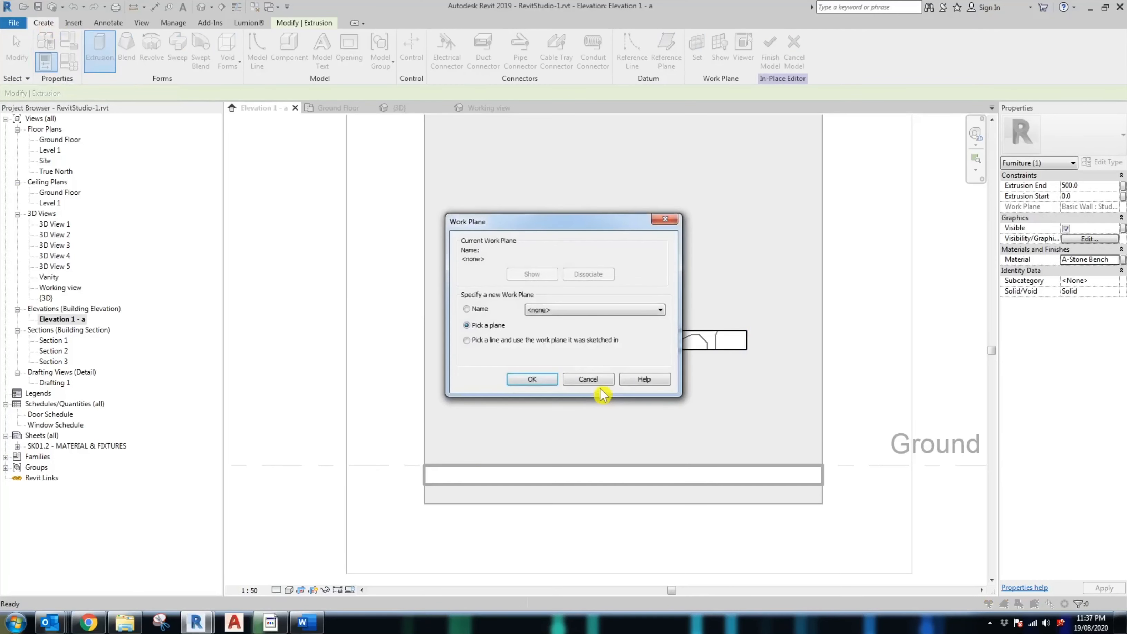
pyautogui.click(532, 379)
pyautogui.scroll(-2, 519, 378)
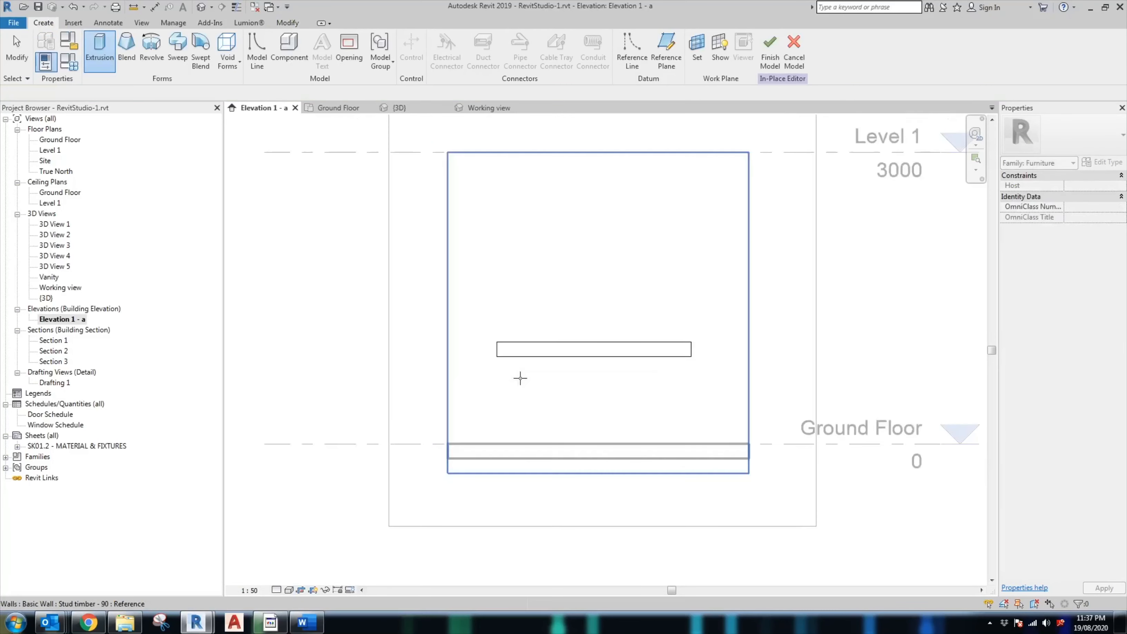
pyautogui.click(510, 294)
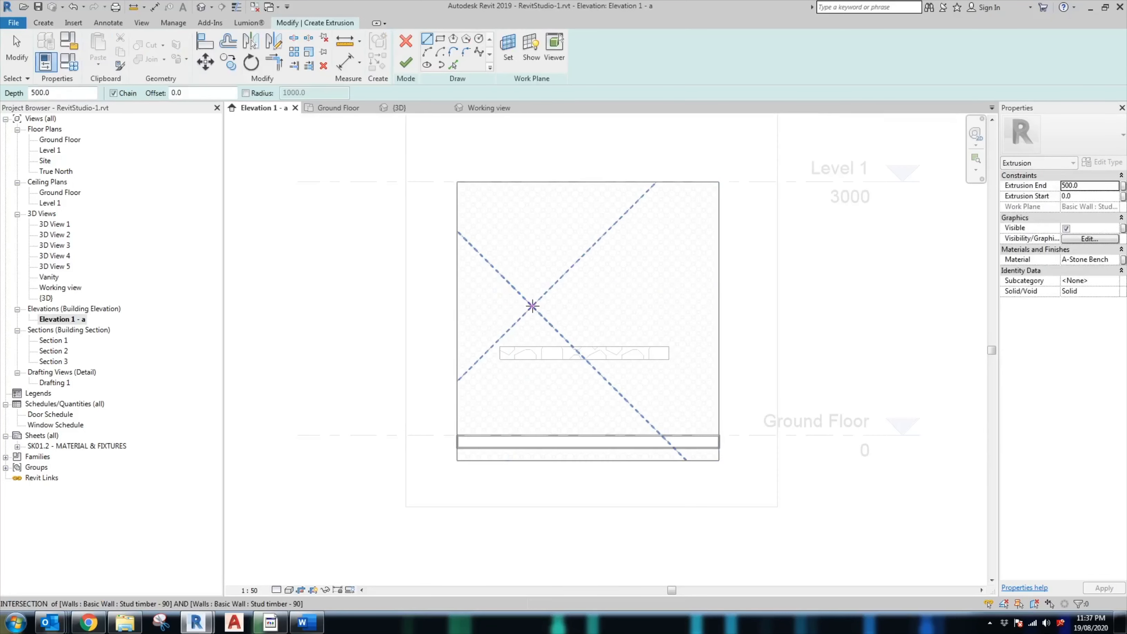
pyautogui.click(440, 39)
pyautogui.scroll(5, 515, 378)
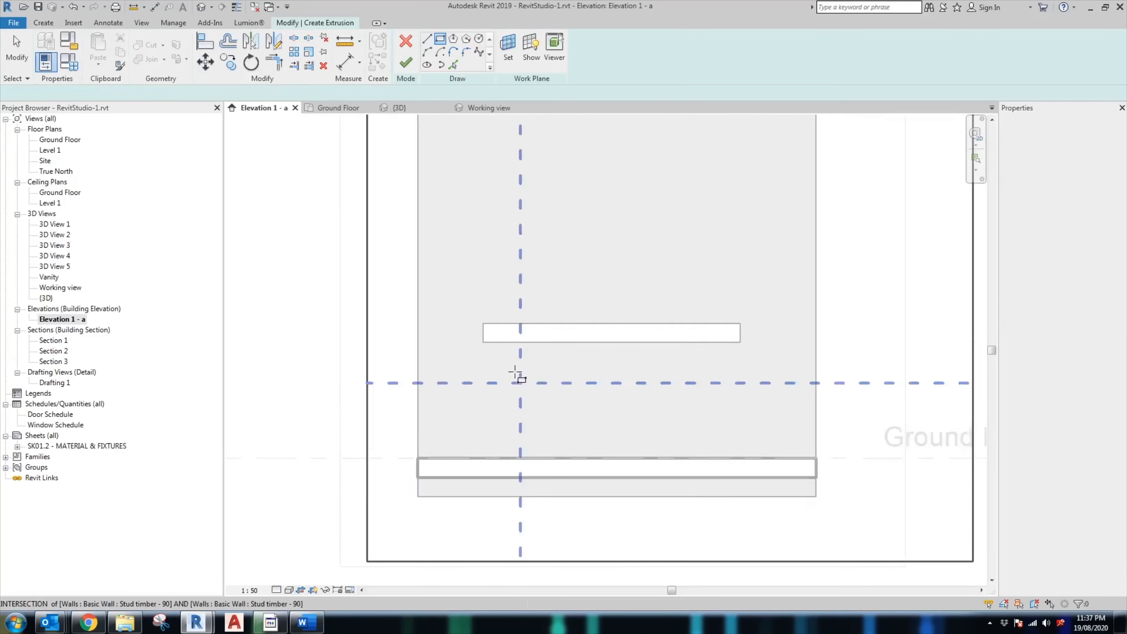
pyautogui.click(466, 328)
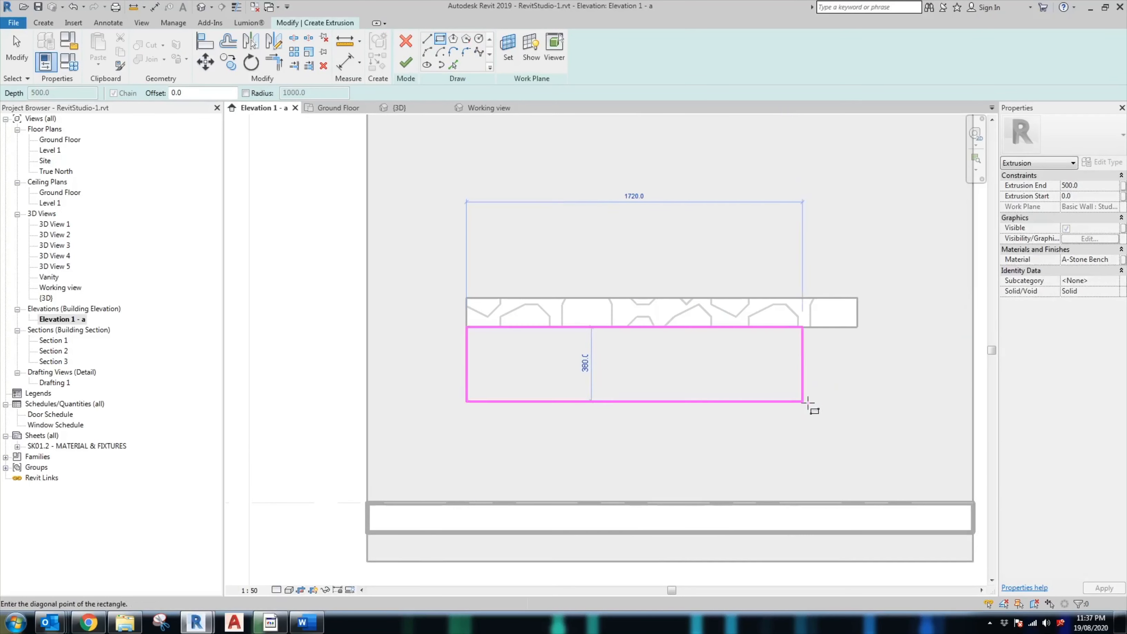
pyautogui.scroll(2, 856, 404)
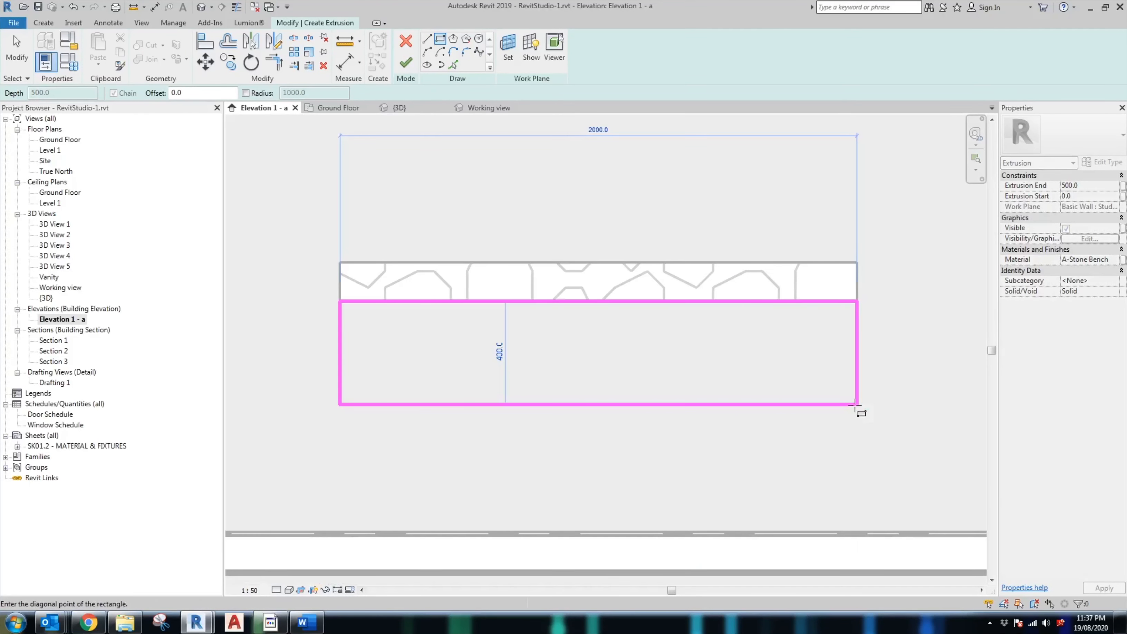
pyautogui.press('Escape')
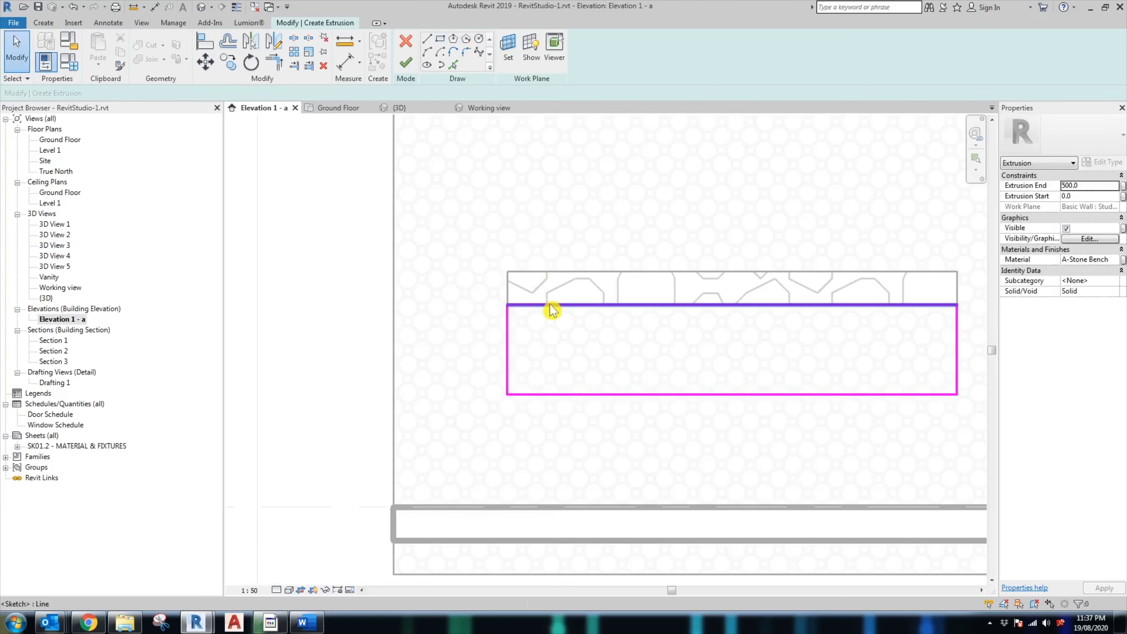
# Step: Move the top edge of the lower rectangle down 20 mm to leave a gap beneath the bench
pyautogui.click(551, 306)
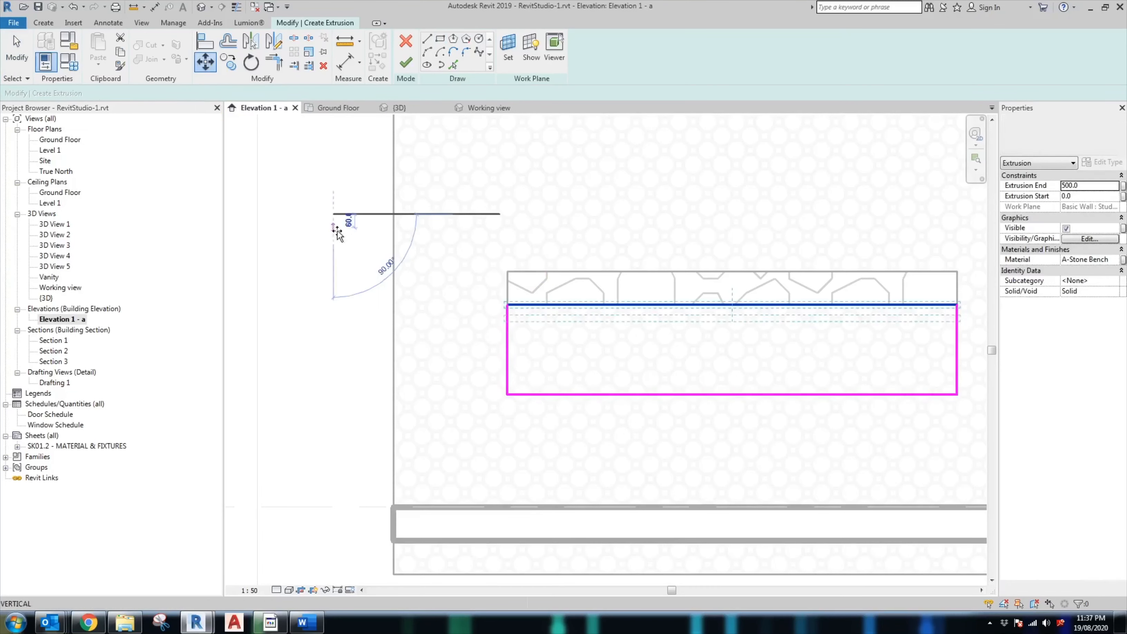
pyautogui.click(215, 68)
pyautogui.click(333, 214)
pyautogui.write('20')
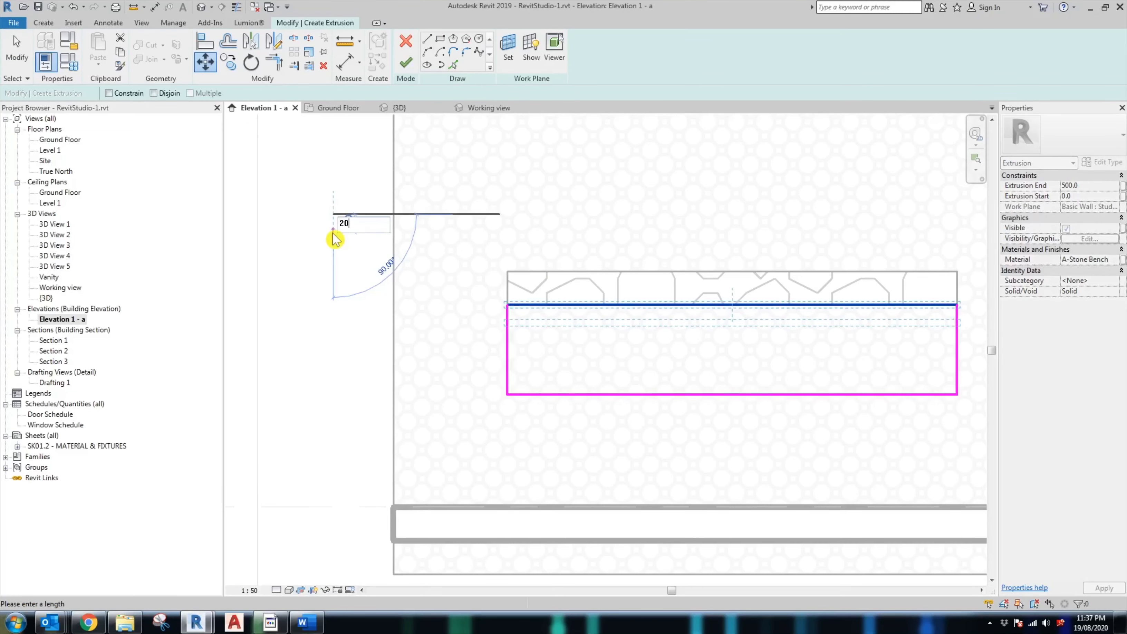
pyautogui.press('Return')
pyautogui.click(333, 234)
# Step: Adjust the lower rectangle's bottom edge using an aligned dimension to the bench's top edge, and finish the extrusion
pyautogui.scroll(-1, 575, 362)
pyautogui.press('d')
pyautogui.press('i')
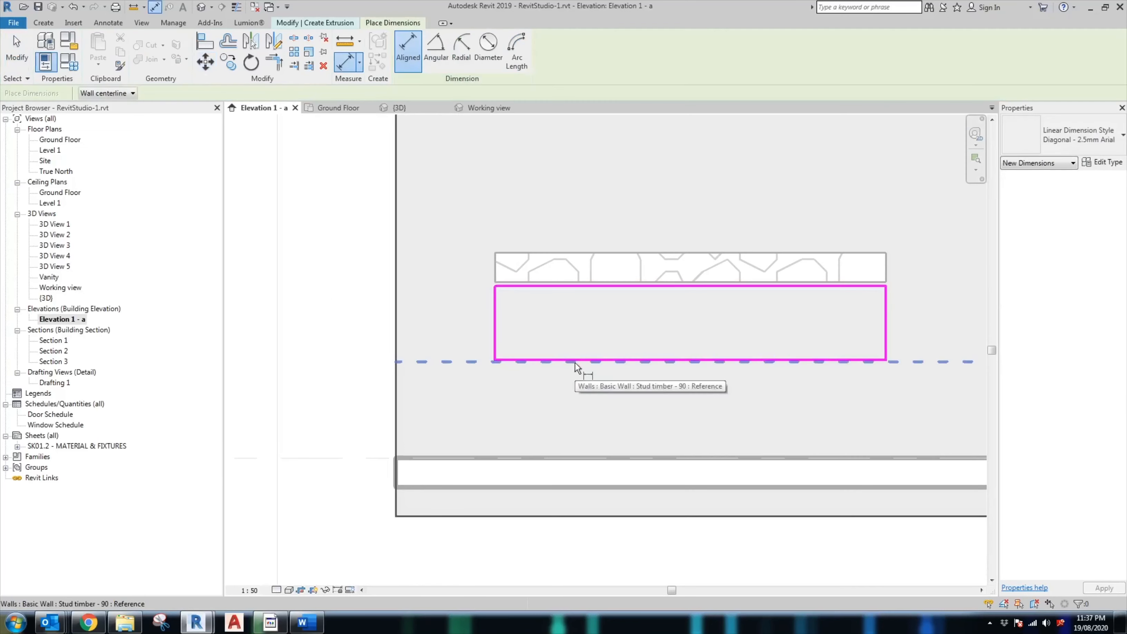
pyautogui.click(575, 363)
pyautogui.click(557, 253)
pyautogui.click(349, 311)
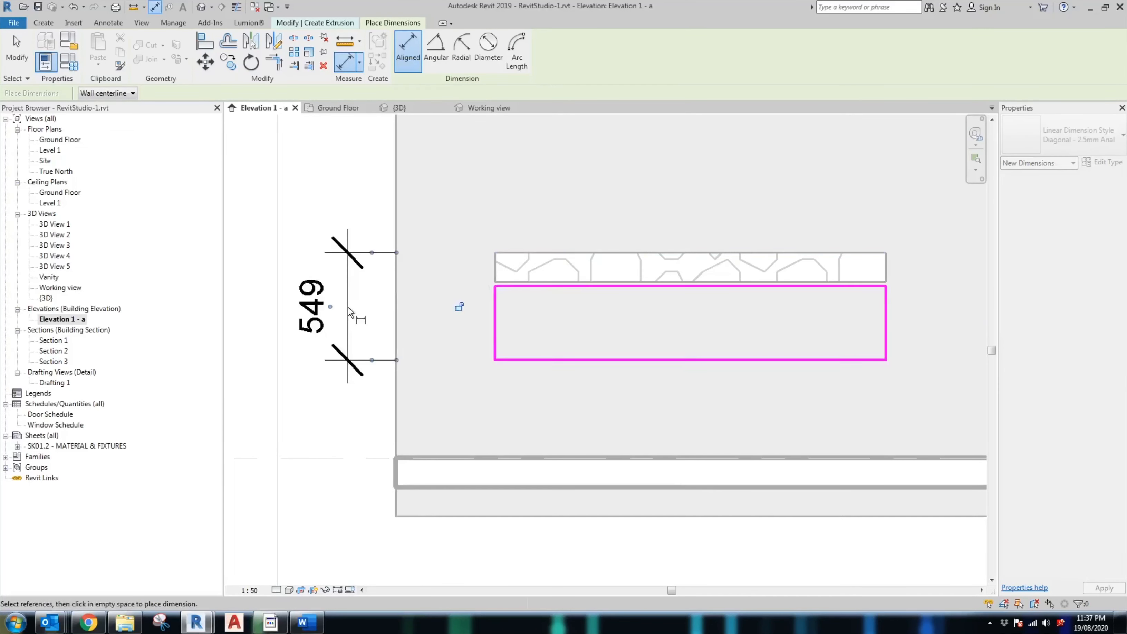
pyautogui.press('Escape')
pyautogui.click(538, 361)
pyautogui.click(329, 307)
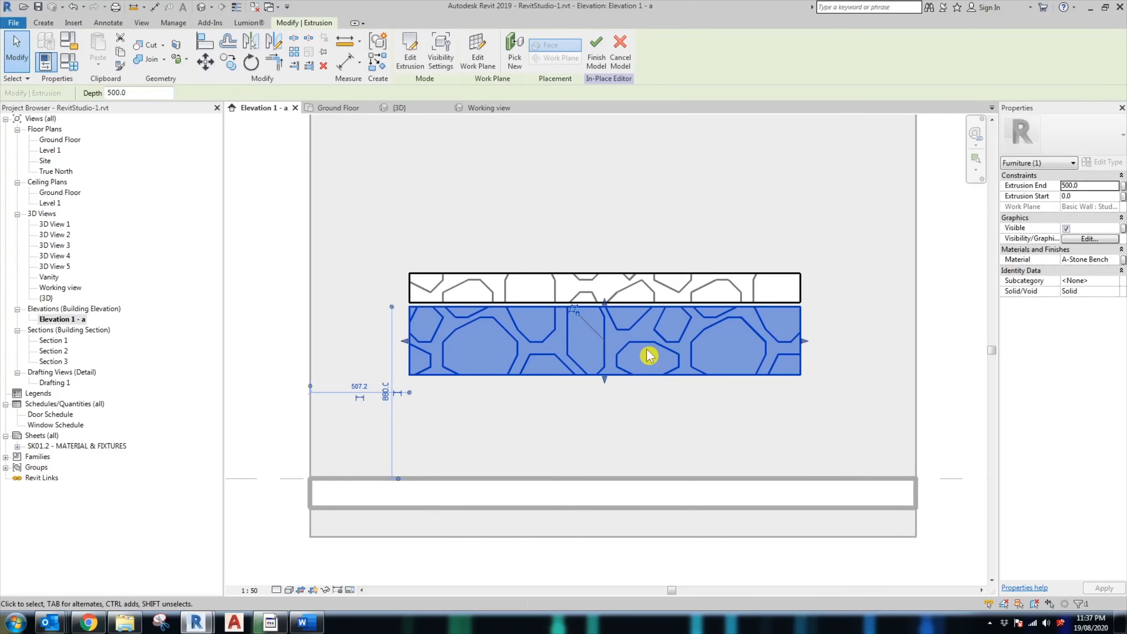
# Step: Reduce the lower extrusion's end with the formula =500.0-20, giving 480 mm
pyautogui.click(1085, 186)
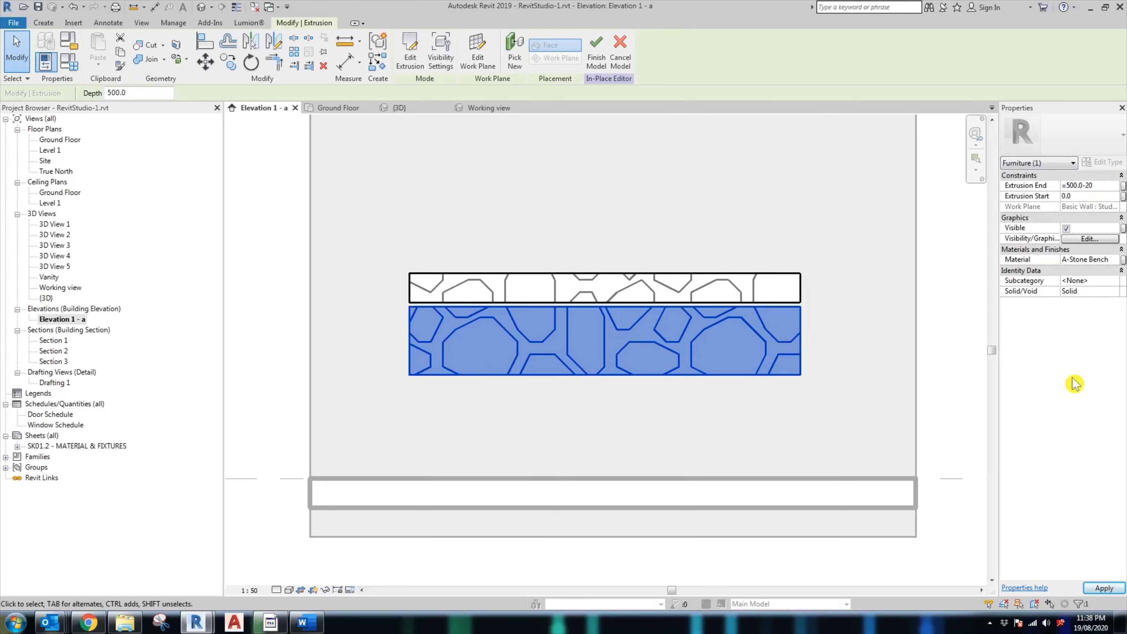
pyautogui.press('Return')
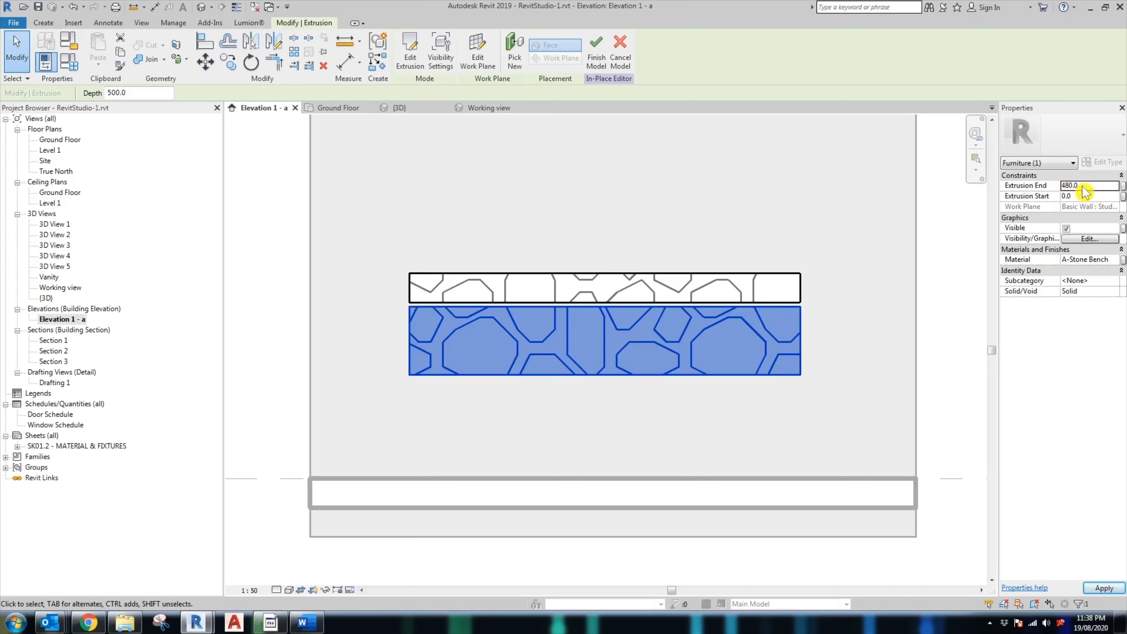
# Step: Assign the A-Panel material to the lower cabinet extrusion
pyautogui.click(1118, 260)
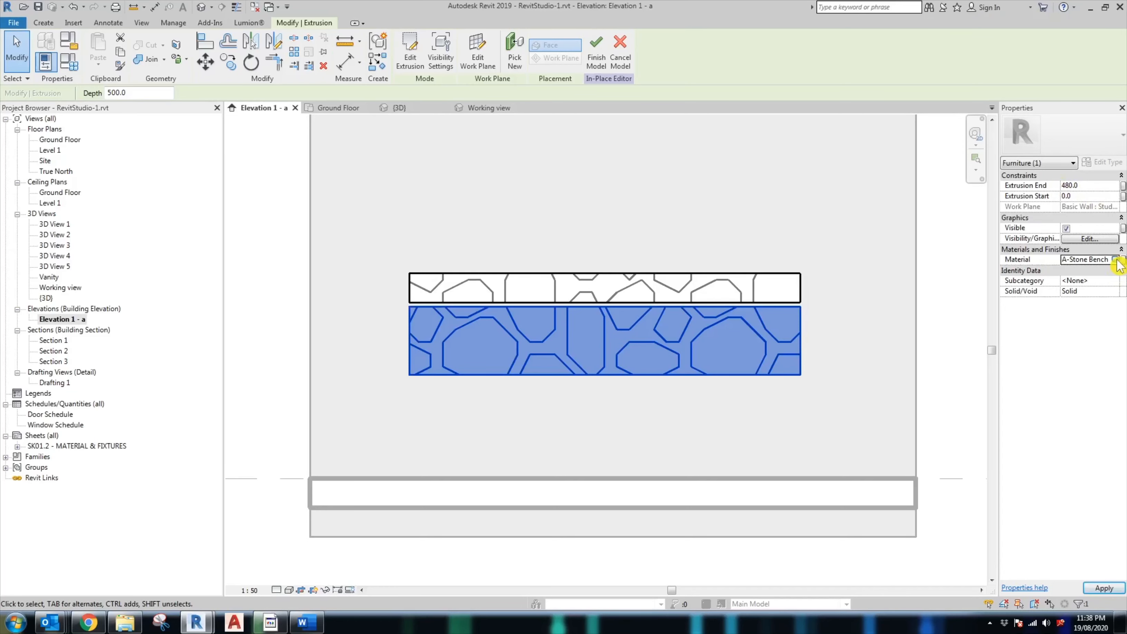
pyautogui.click(1113, 260)
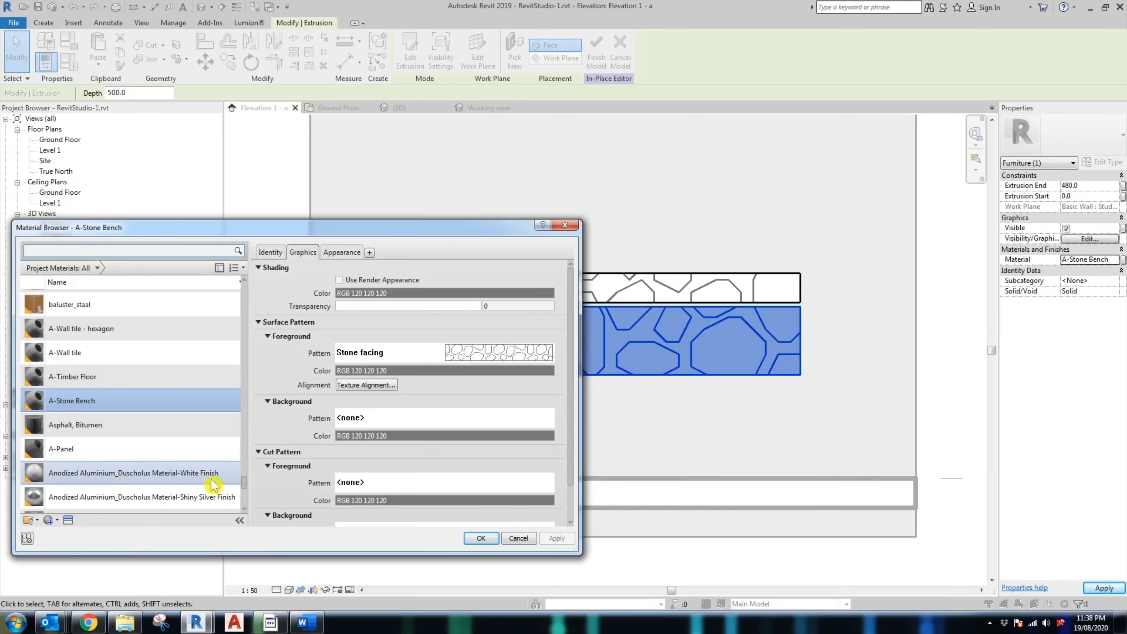
pyautogui.click(100, 450)
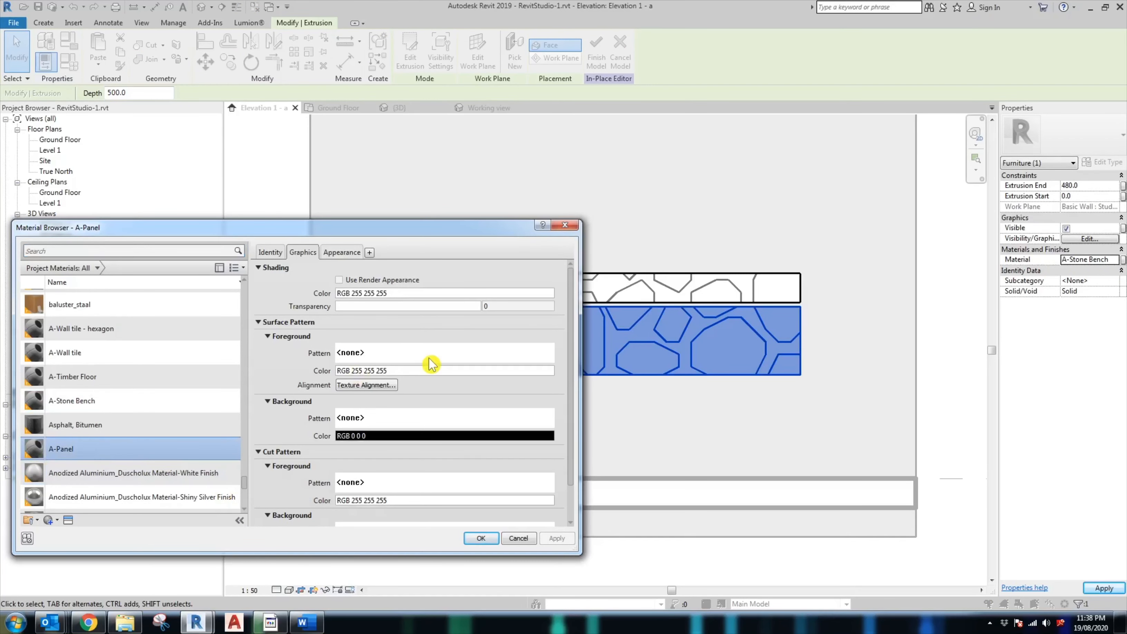
pyautogui.click(481, 538)
pyautogui.click(487, 442)
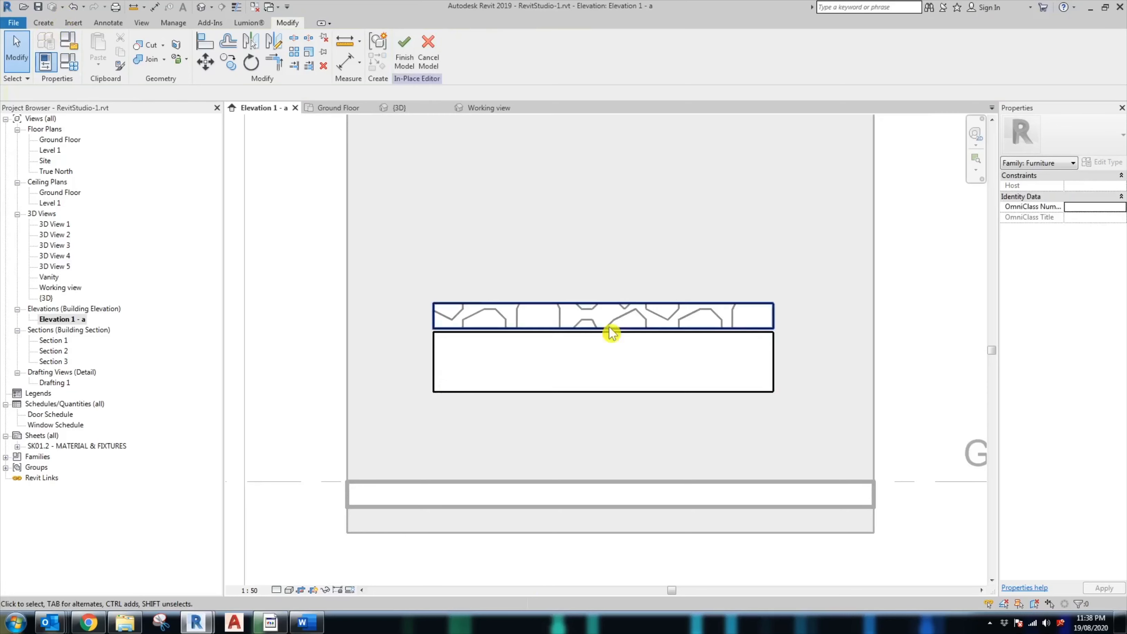
# Step: Start an extrusion on the lower cabinet's front face and sketch a full-height rectangle starting from its lower-left corner
pyautogui.click(43, 23)
pyautogui.click(99, 48)
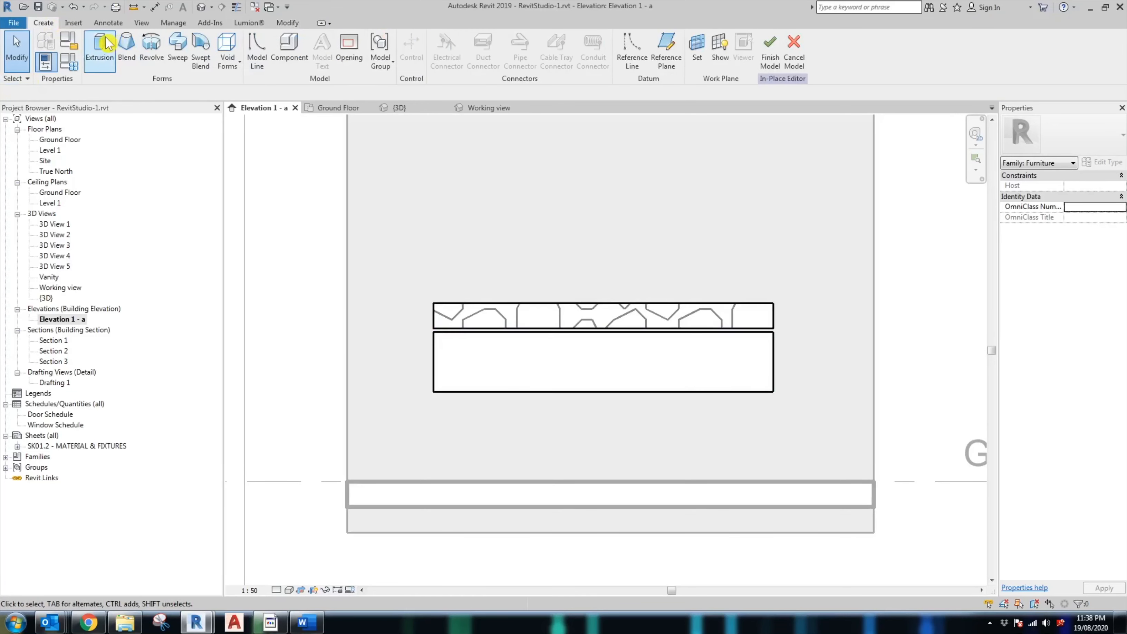
pyautogui.click(517, 380)
pyautogui.click(466, 337)
pyautogui.click(433, 392)
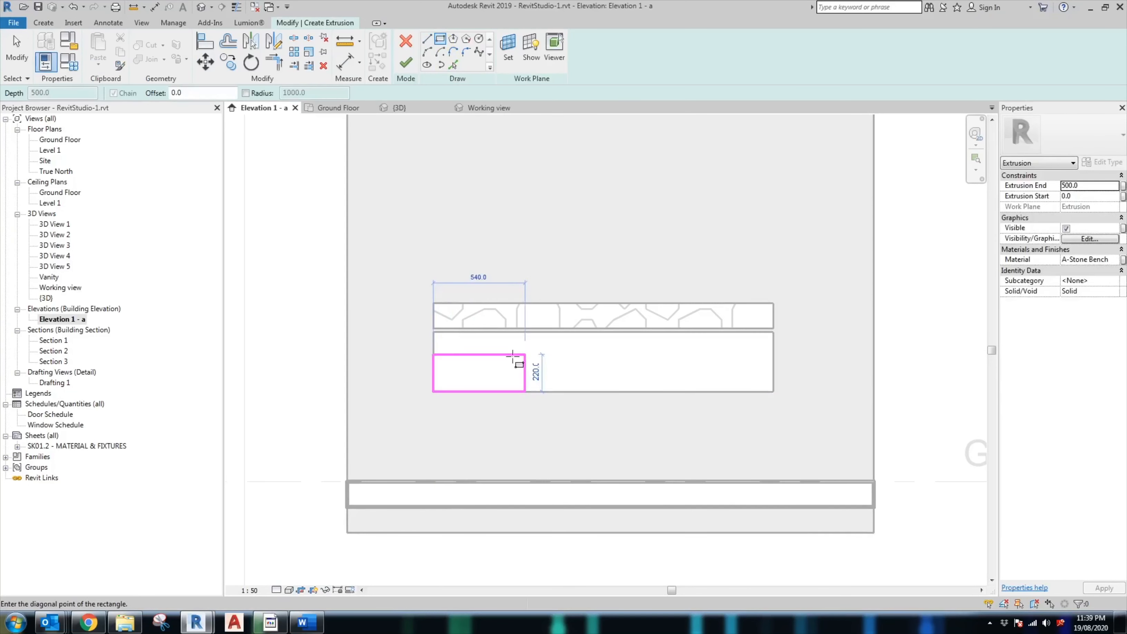
pyautogui.click(546, 332)
# Step: Set the door panel rectangle's width to 500 mm and its extrusion end to 20 mm, and finish the extrusion
pyautogui.press('Escape')
pyautogui.press('Escape')
pyautogui.click(547, 364)
pyautogui.click(491, 404)
pyautogui.write('500')
pyautogui.press('Return')
pyautogui.press('Escape')
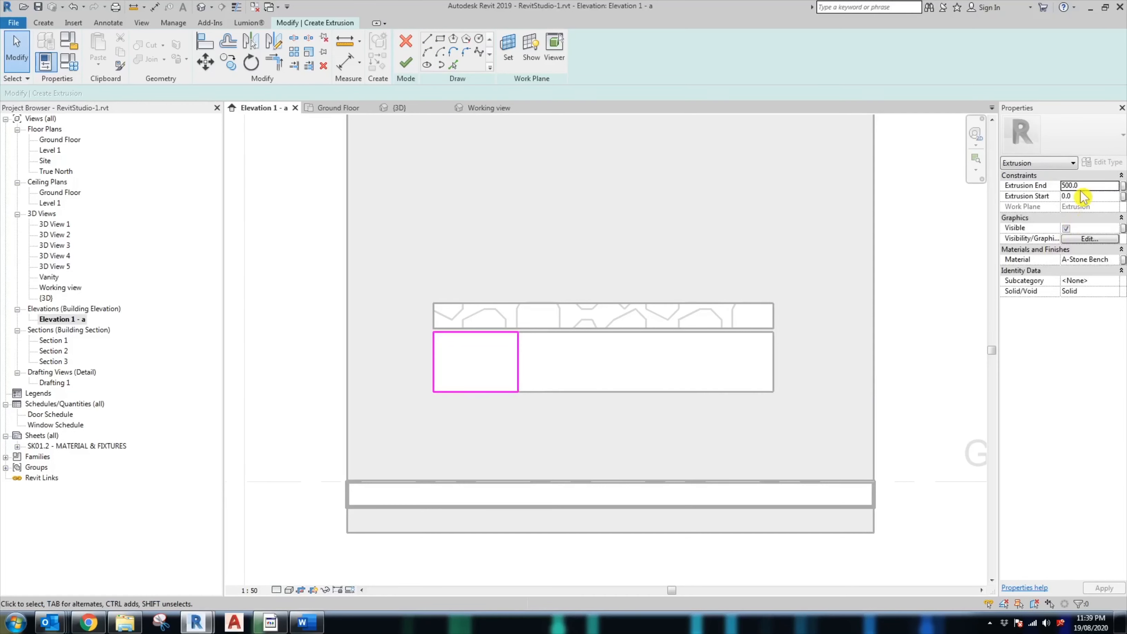
pyautogui.click(406, 63)
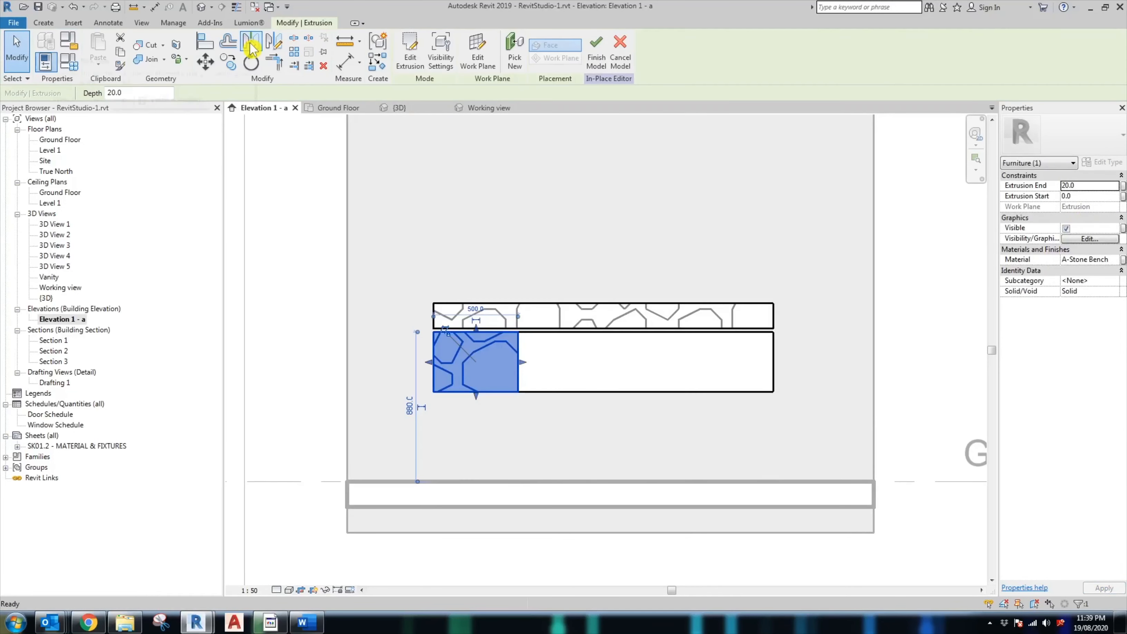
# Step: Assign the A-Panel material to the door panel and finish the in-place model
pyautogui.click(1090, 259)
pyautogui.click(1123, 259)
pyautogui.click(73, 444)
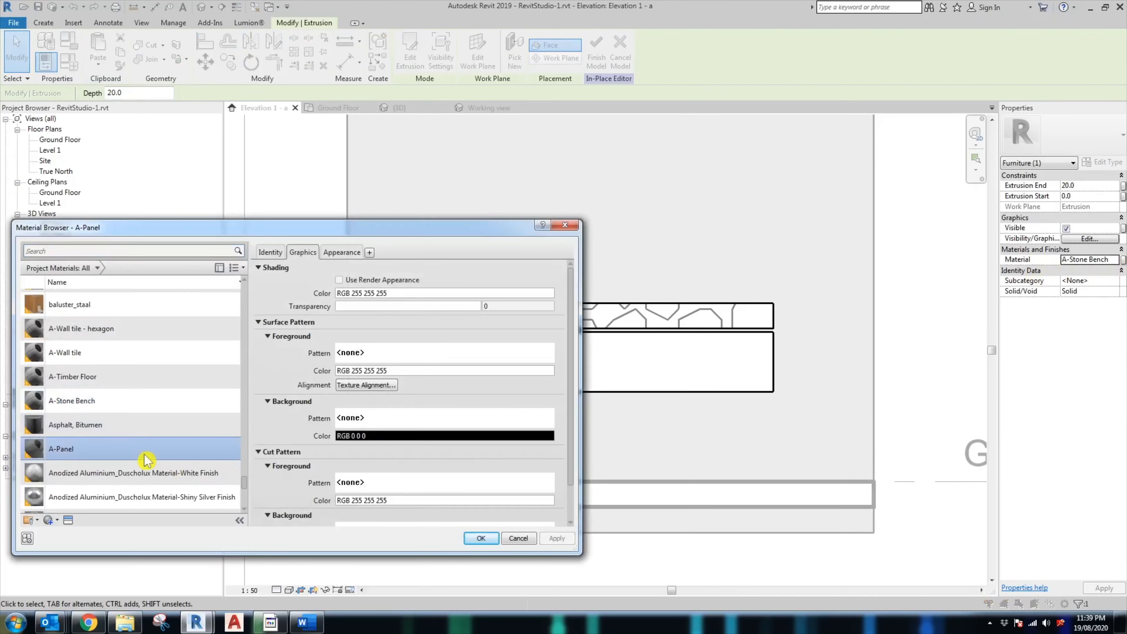
pyautogui.click(470, 527)
pyautogui.click(597, 53)
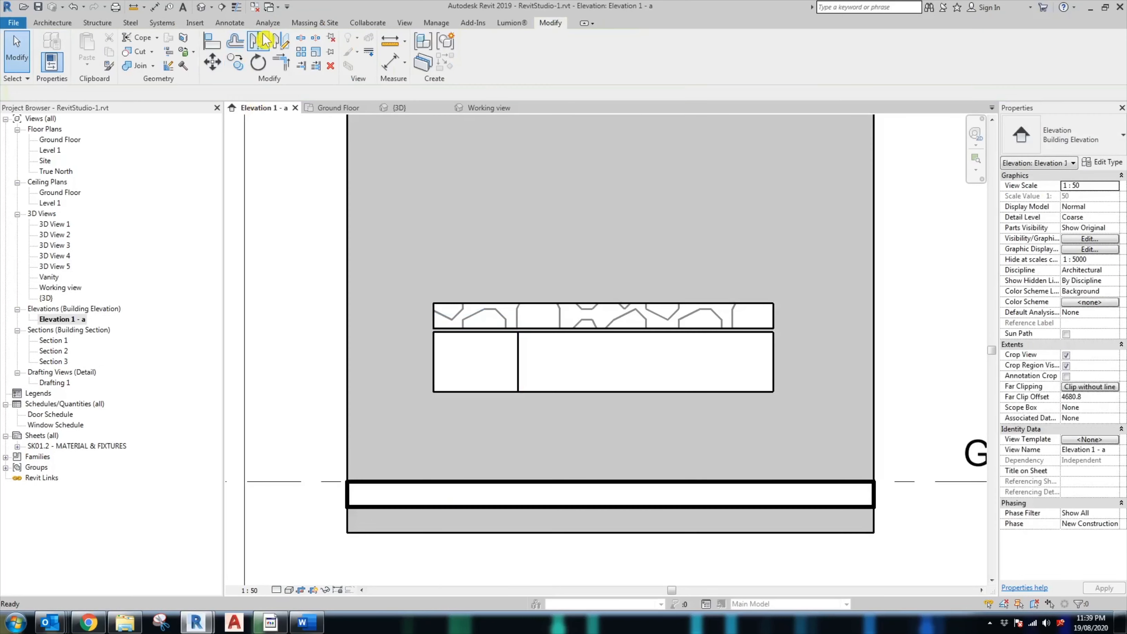
# Step: Reopen the in-place model and mirror the door panel repeatedly across its adjoining edge until four panels cover the cabinet front
pyautogui.doubleClick(518, 380)
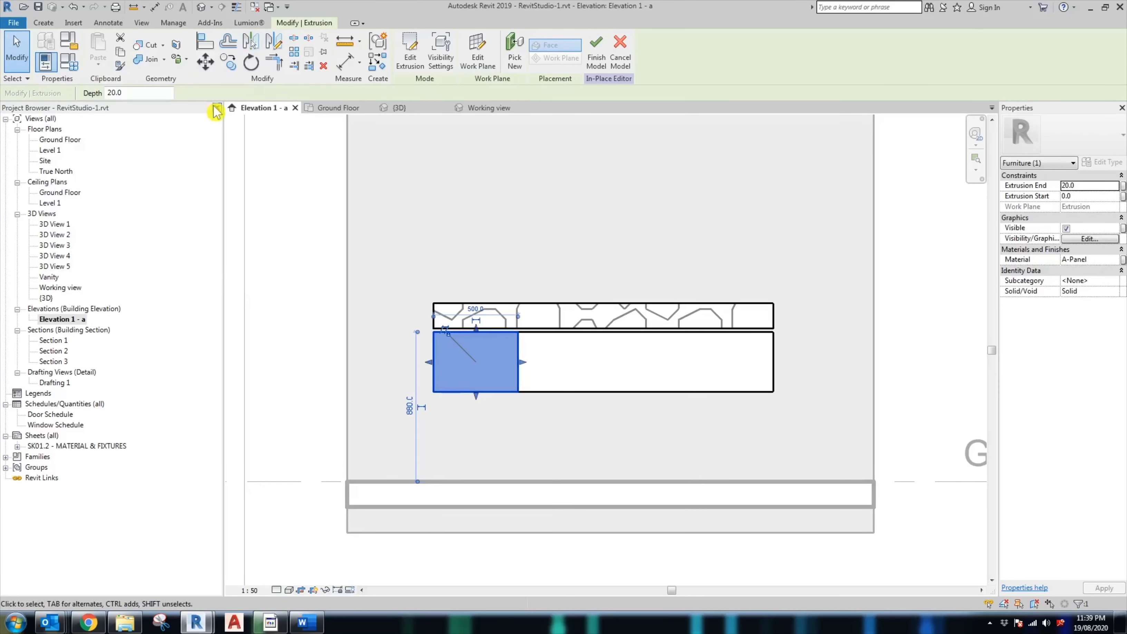
pyautogui.click(251, 45)
pyautogui.click(519, 348)
pyautogui.press('m')
pyautogui.press('m')
pyautogui.click(603, 343)
pyautogui.press('m')
pyautogui.press('m')
pyautogui.click(688, 342)
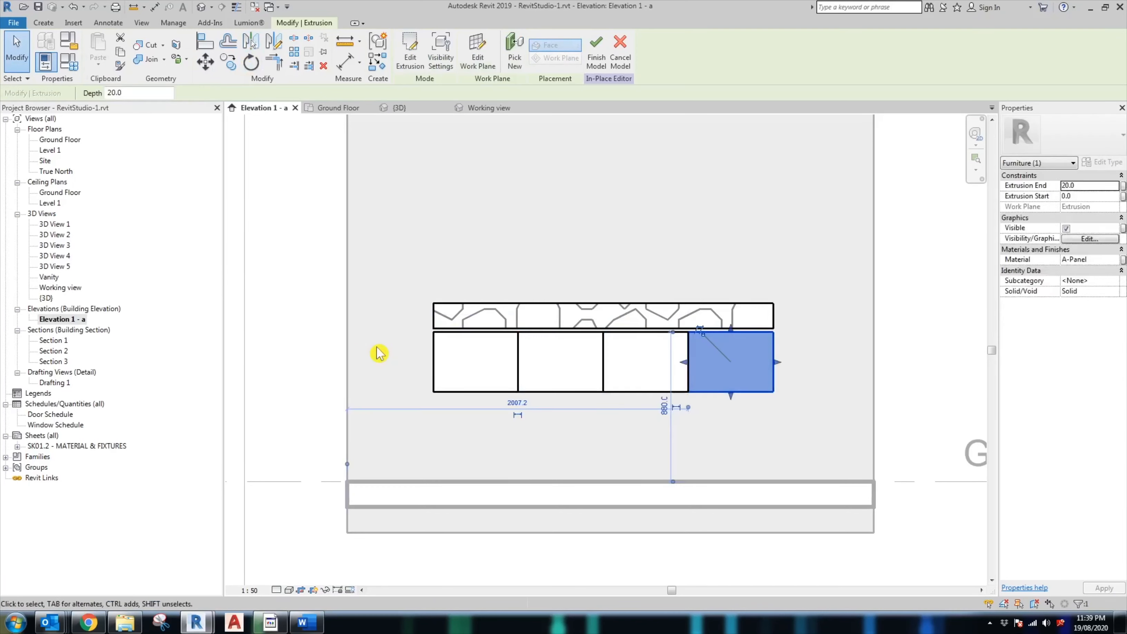
# Step: In the {3D} view, place a Vanity Basin component, Grace 565 - 0 Tap Holes, on the left half of the bench top
pyautogui.click(378, 351)
pyautogui.click(400, 108)
pyautogui.moveTo(601, 310); pyautogui.dragTo(645, 463, button='middle')
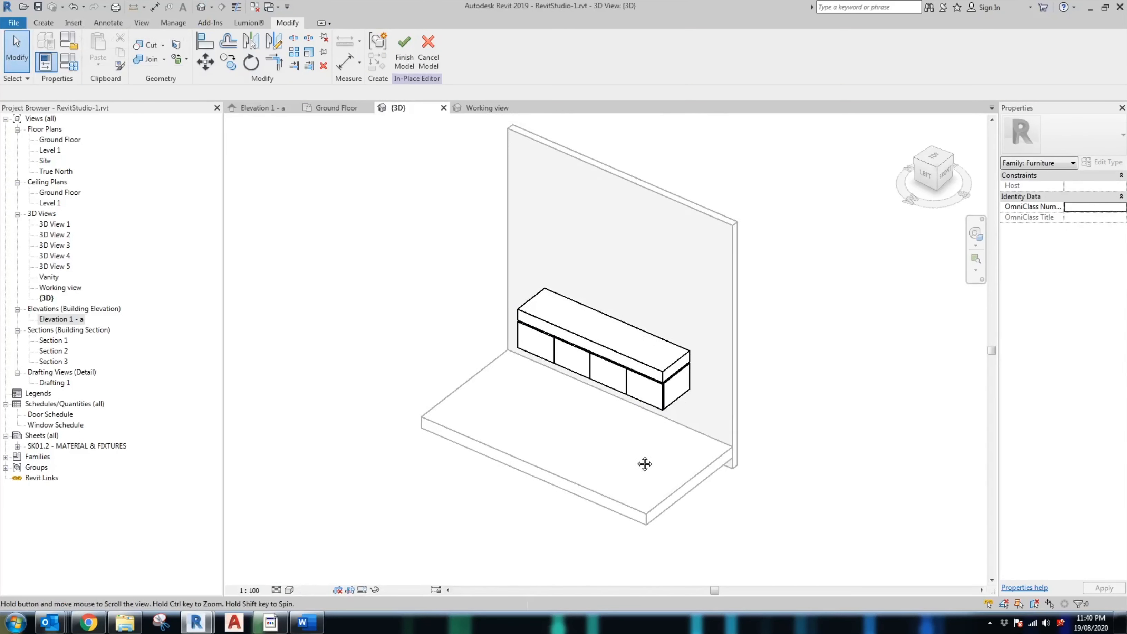
pyautogui.scroll(1, 648, 365)
pyautogui.moveTo(666, 409); pyautogui.dragTo(668, 458, button='middle')
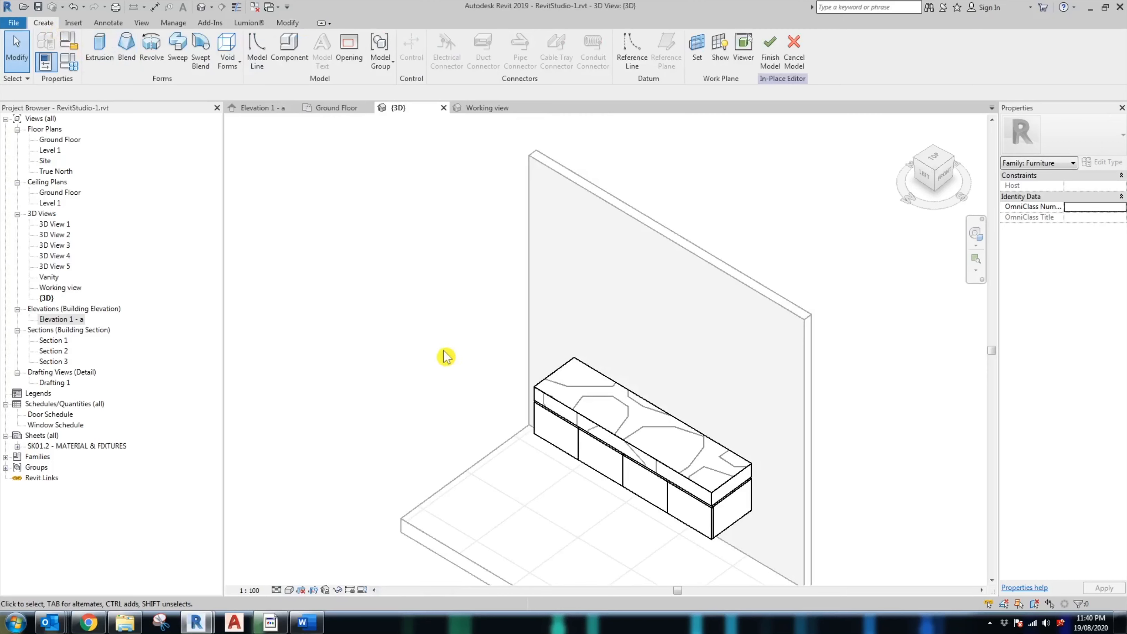
pyautogui.scroll(1, 426, 359)
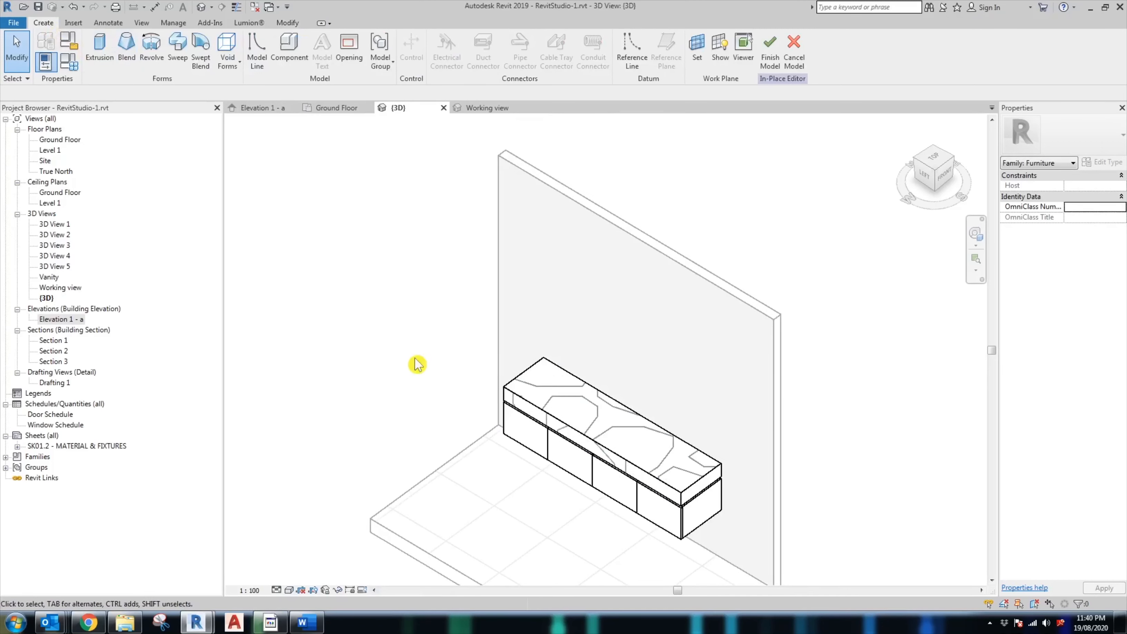
pyautogui.scroll(1, 561, 406)
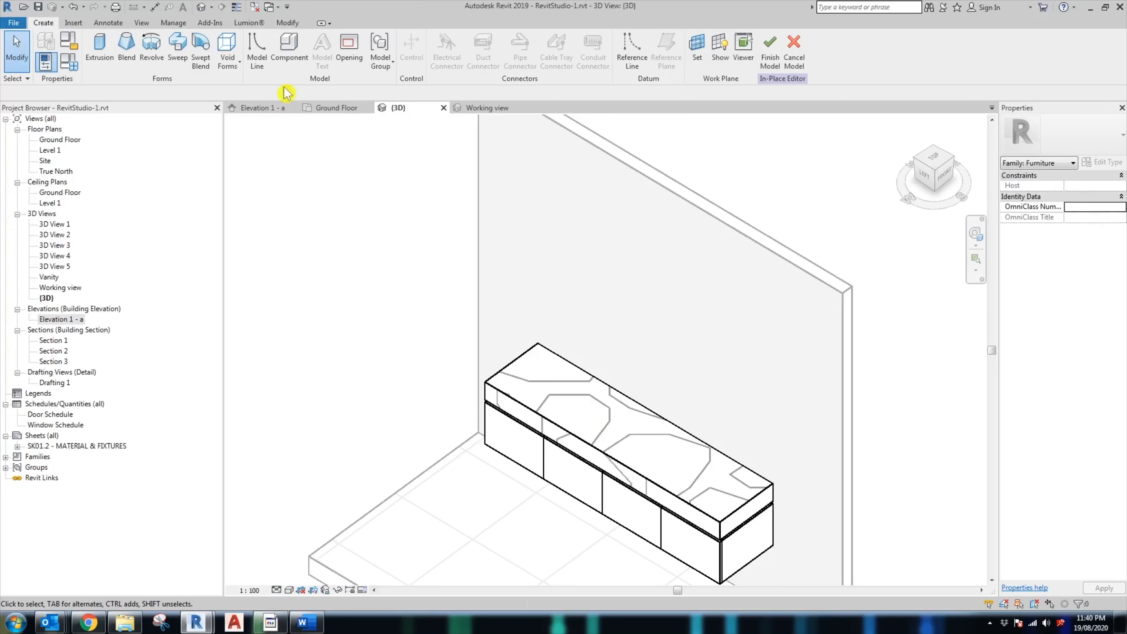
pyautogui.click(285, 57)
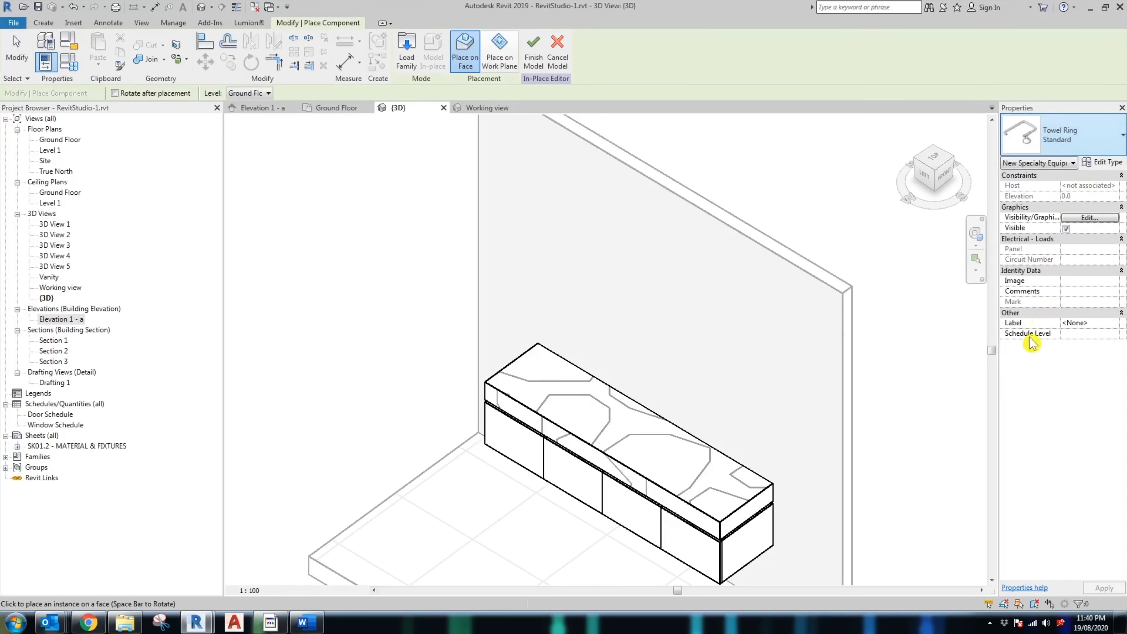
pyautogui.click(1065, 135)
pyautogui.click(885, 355)
pyautogui.scroll(2, 608, 414)
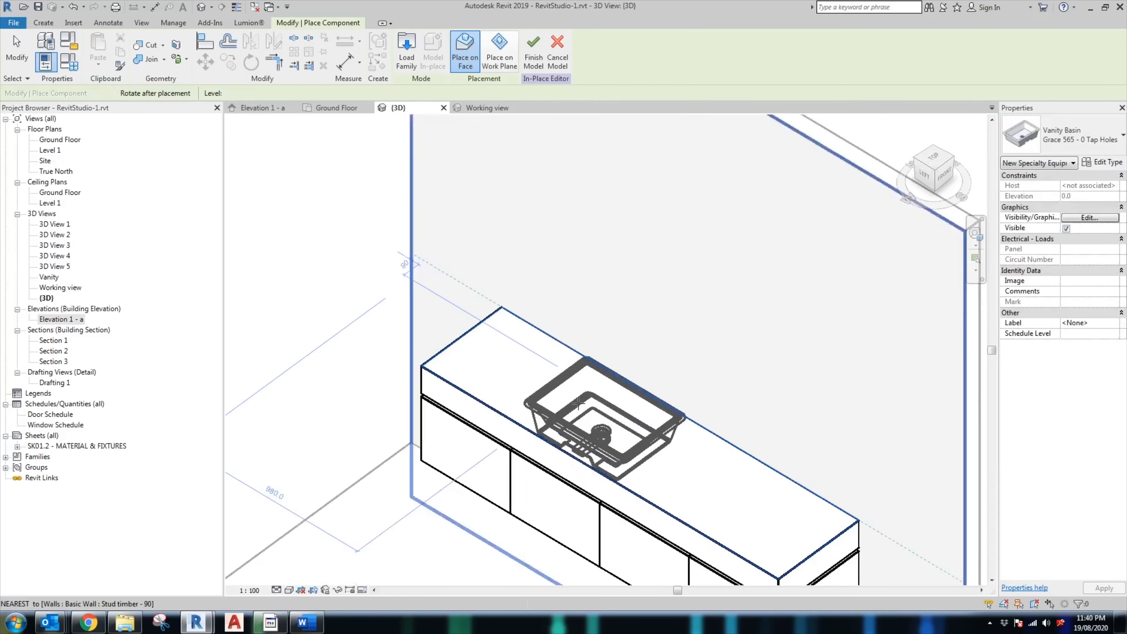
pyautogui.click(549, 393)
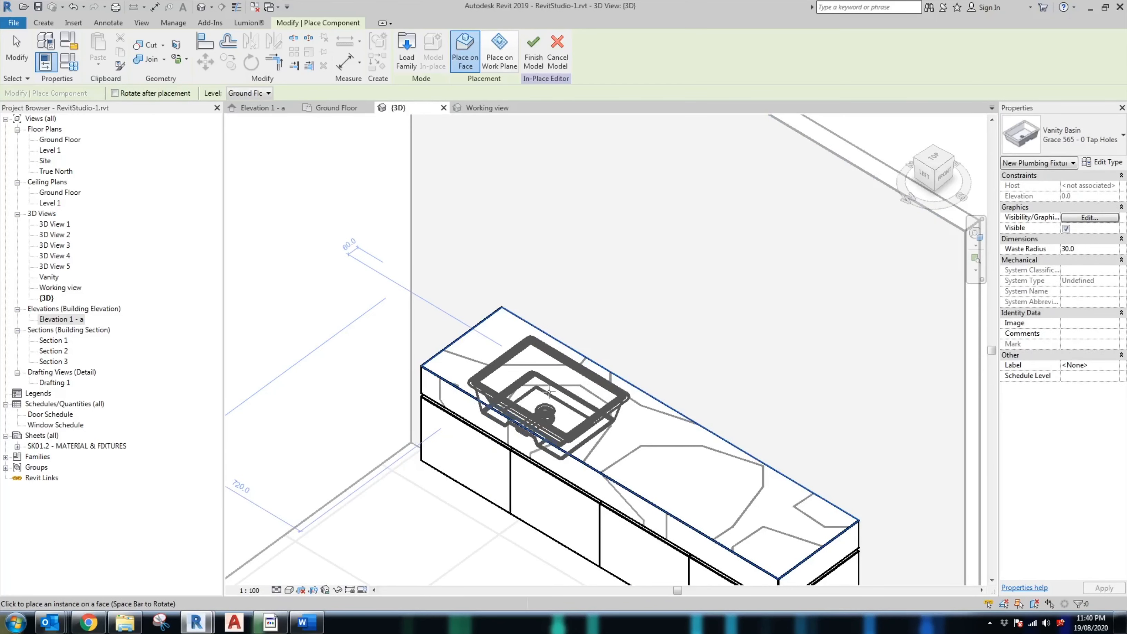
# Step: Place a second Grace 565 vanity basin on the right half of the bench top and end the placement
pyautogui.moveTo(413, 517); pyautogui.dragTo(353, 376, button='middle')
pyautogui.scroll(-2, 344, 378)
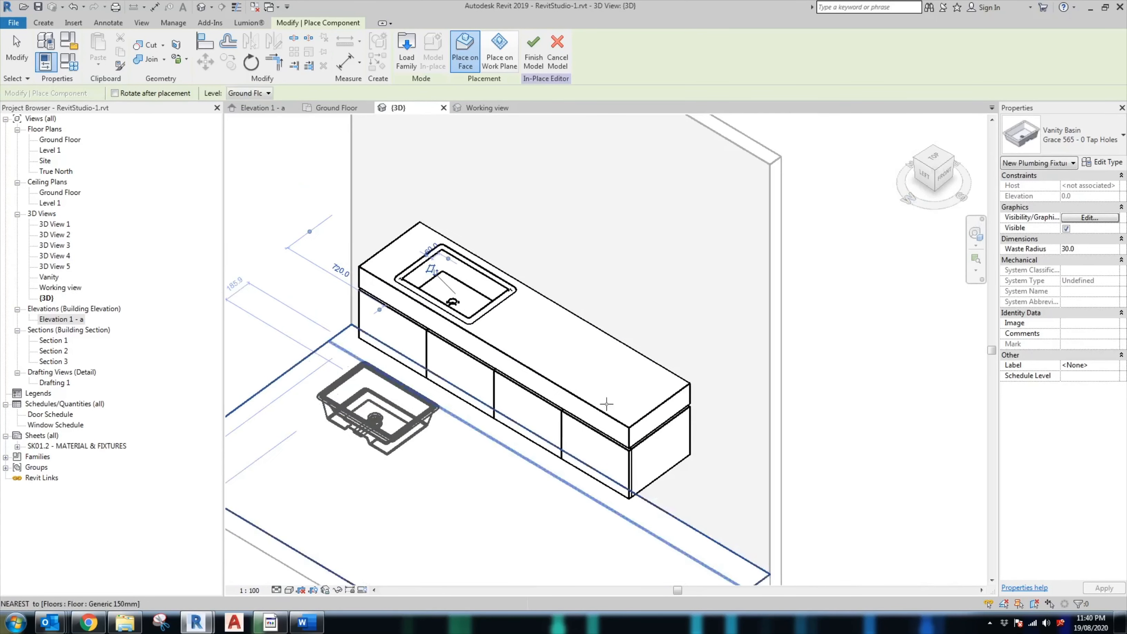
pyautogui.scroll(1, 593, 360)
pyautogui.click(582, 364)
pyautogui.press('Escape')
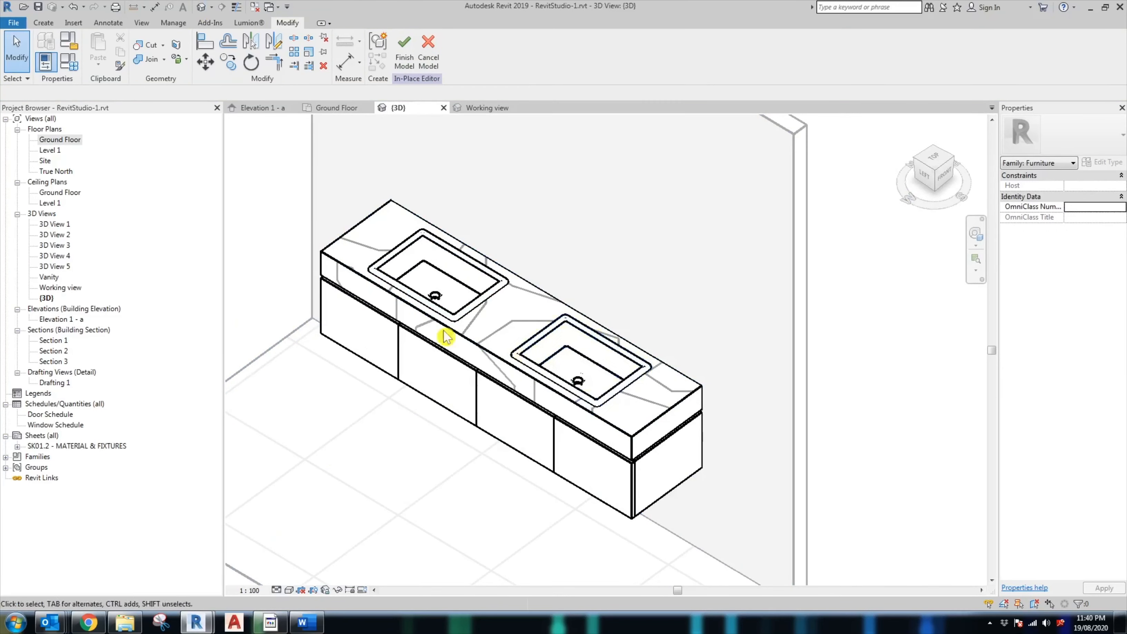
# Step: Place a Square basin Mixer component, CLARK ROUND SQUARE TOWER BASIN MIXER - Chrome, on the bench top behind the left basin
pyautogui.scroll(3, 436, 307)
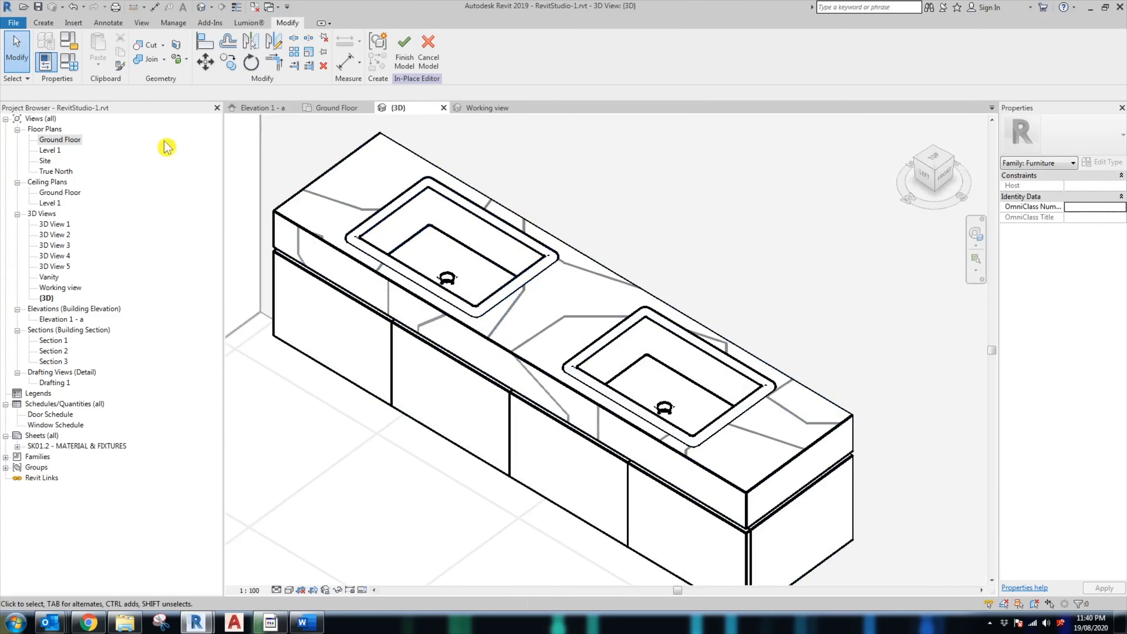
pyautogui.click(42, 23)
pyautogui.click(290, 45)
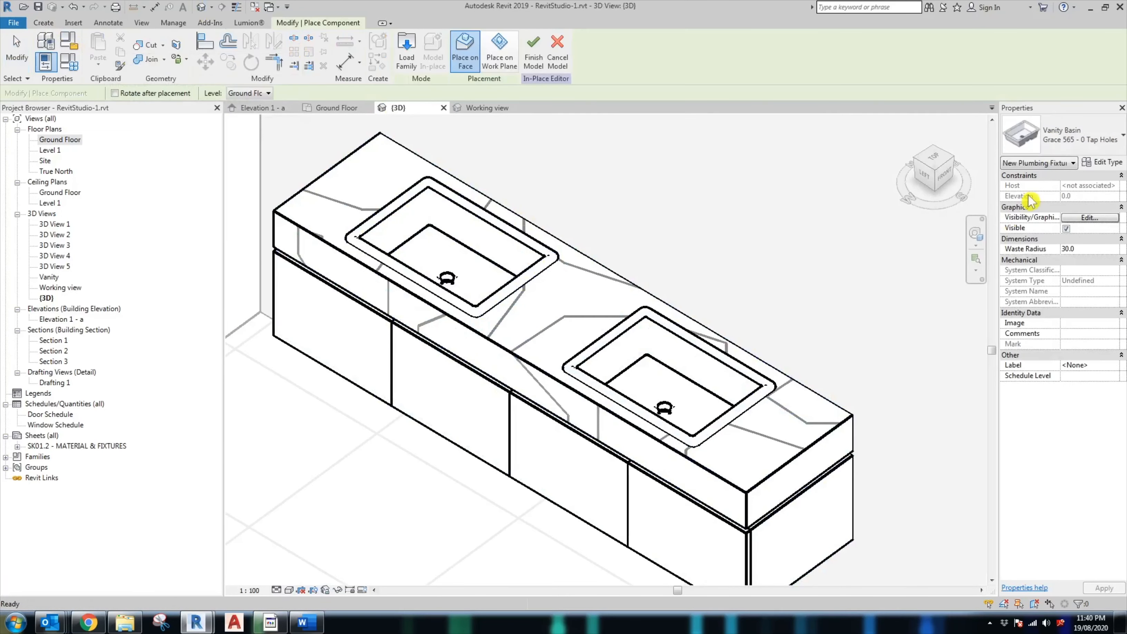
pyautogui.click(1065, 135)
pyautogui.scroll(5, 979, 302)
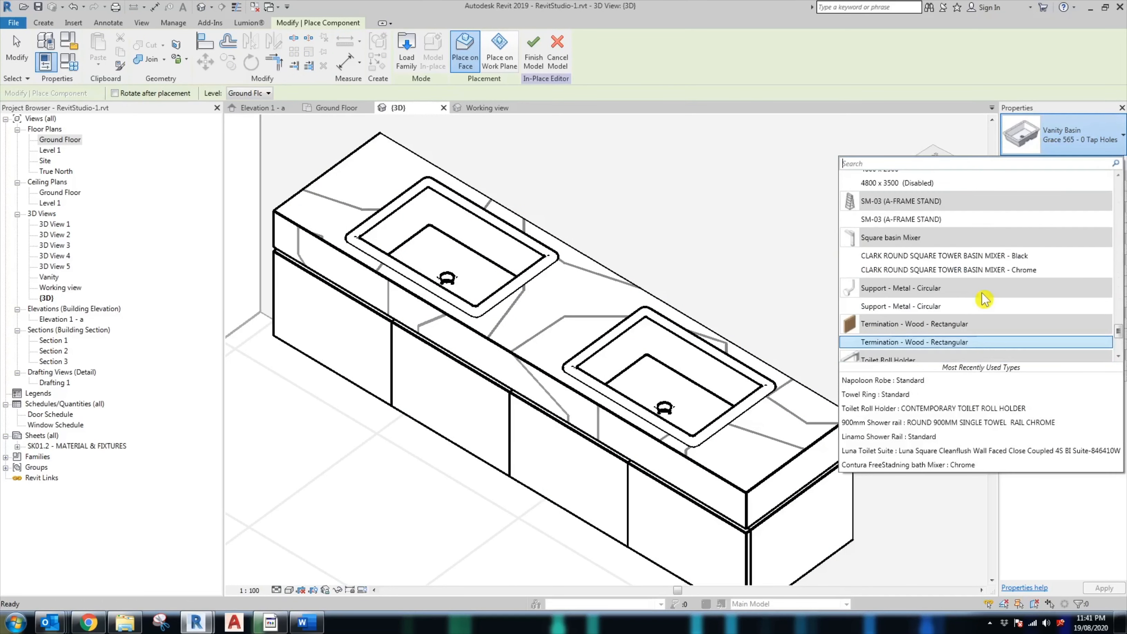
pyautogui.click(981, 297)
pyautogui.scroll(2, 501, 231)
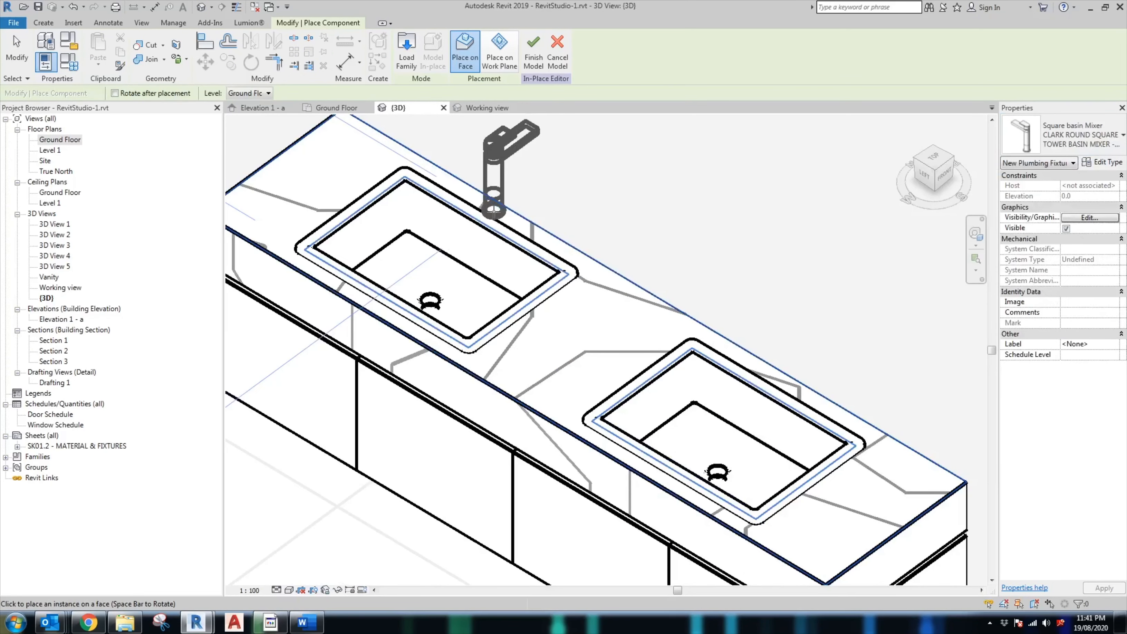
pyautogui.click(494, 212)
# Step: Place a second chrome basin mixer behind the right basin and end the placement
pyautogui.scroll(-3, 494, 213)
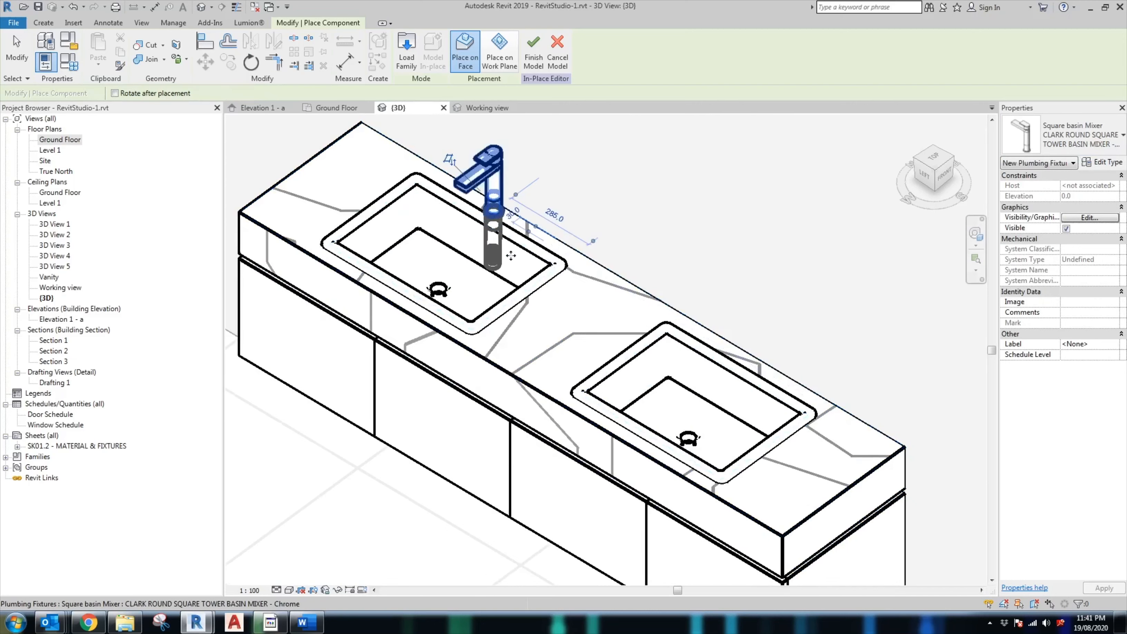
pyautogui.click(711, 340)
pyautogui.scroll(-3, 712, 340)
pyautogui.keyDown('shift'); pyautogui.moveTo(578, 356); pyautogui.dragTo(642, 347, button='middle'); pyautogui.keyUp('shift')
pyautogui.press('Escape')
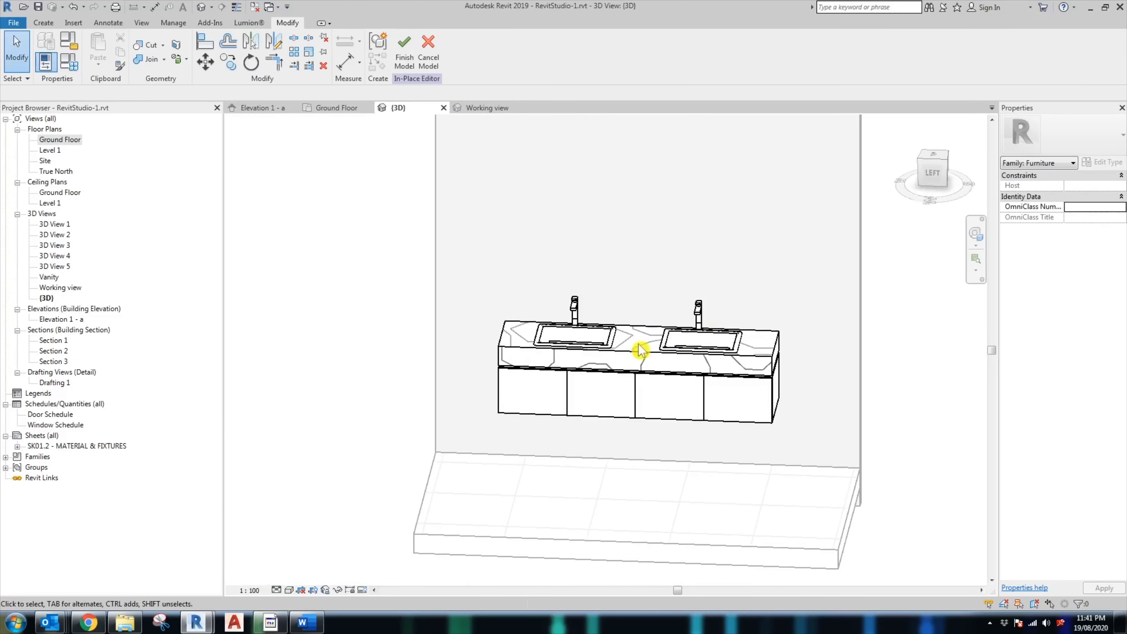
# Step: Open the Elevation 1 - a view and start a new extrusion with the wall face as its work plane
pyautogui.doubleClick(62, 319)
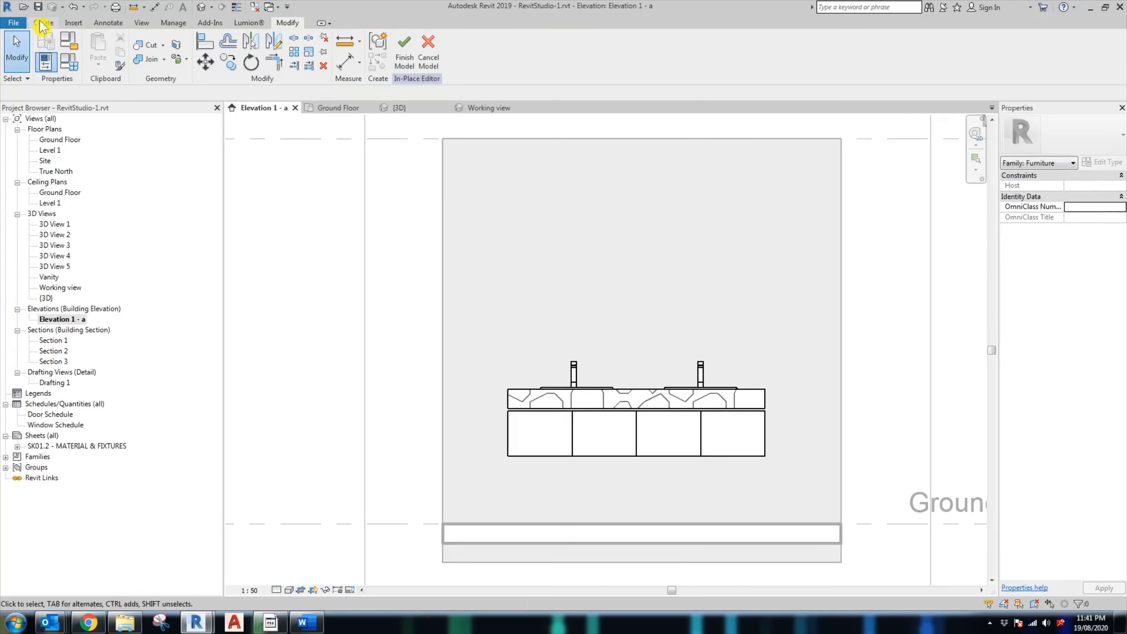
pyautogui.click(44, 24)
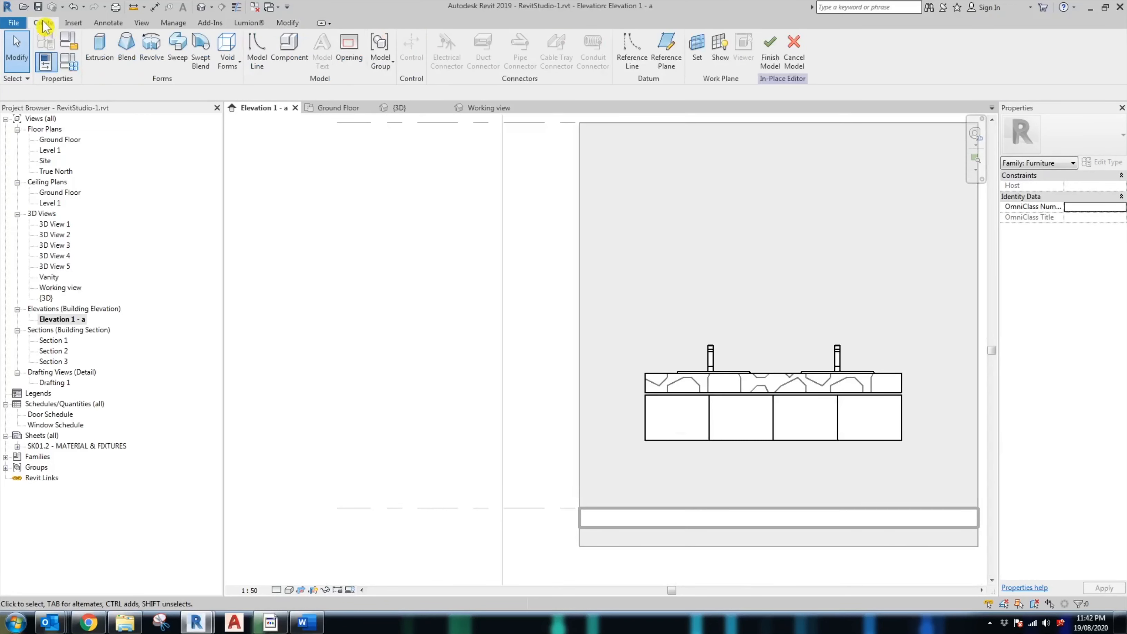
pyautogui.click(100, 48)
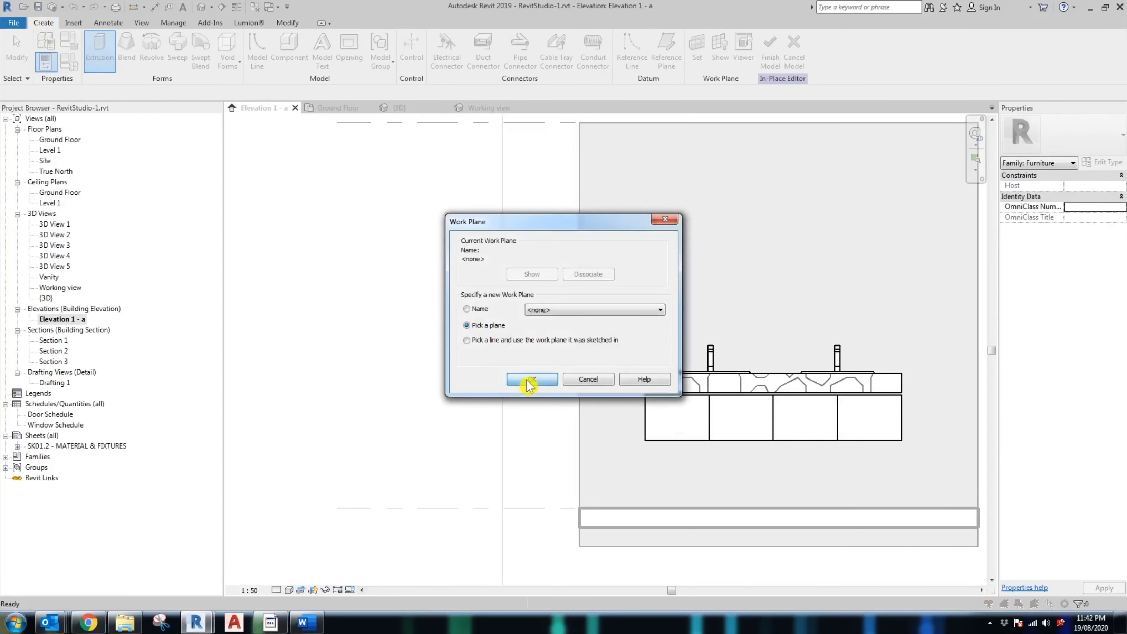
pyautogui.click(529, 380)
pyautogui.scroll(-2, 639, 272)
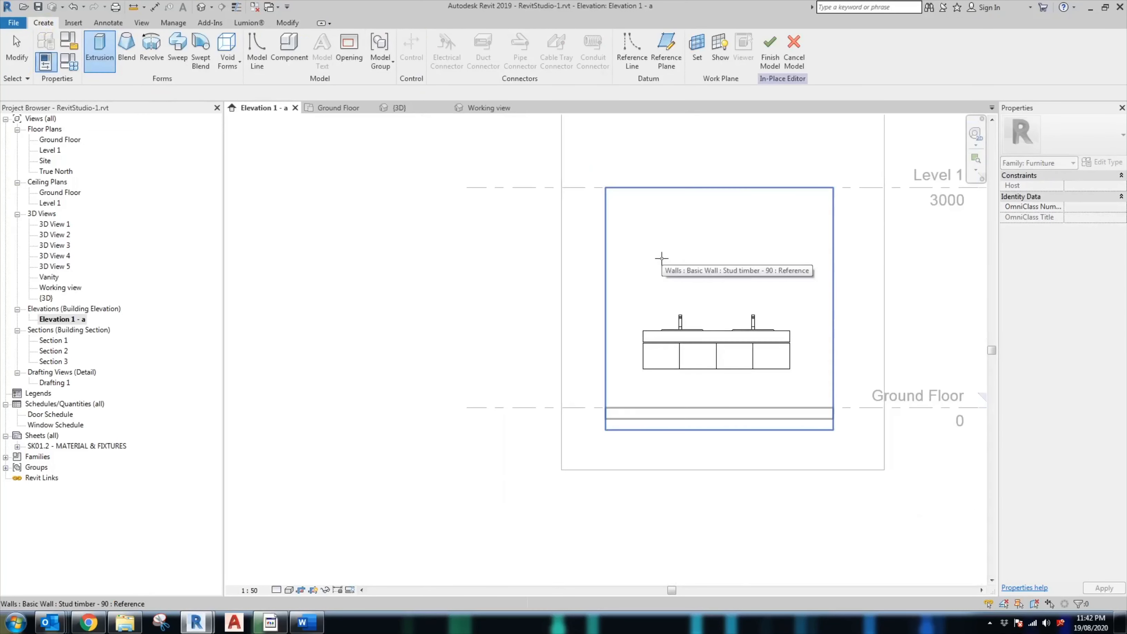
pyautogui.click(662, 258)
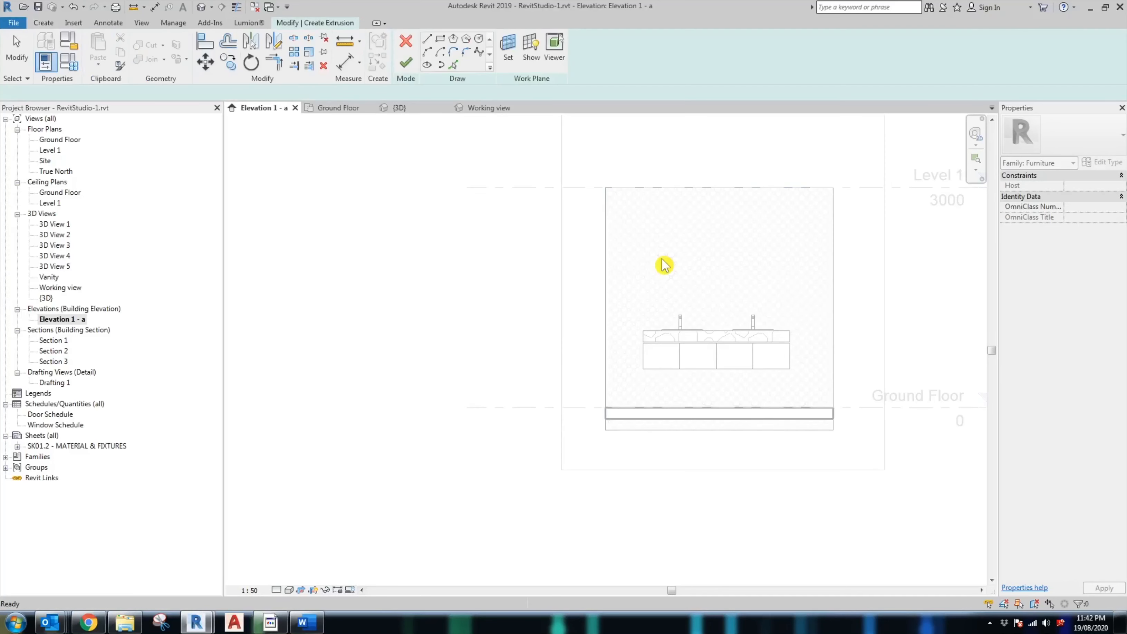
# Step: Sketch a rectangle about 2012 by 744 mm on the wall, rising from the stone bench's top-left corner
pyautogui.click(440, 40)
pyautogui.scroll(2, 689, 253)
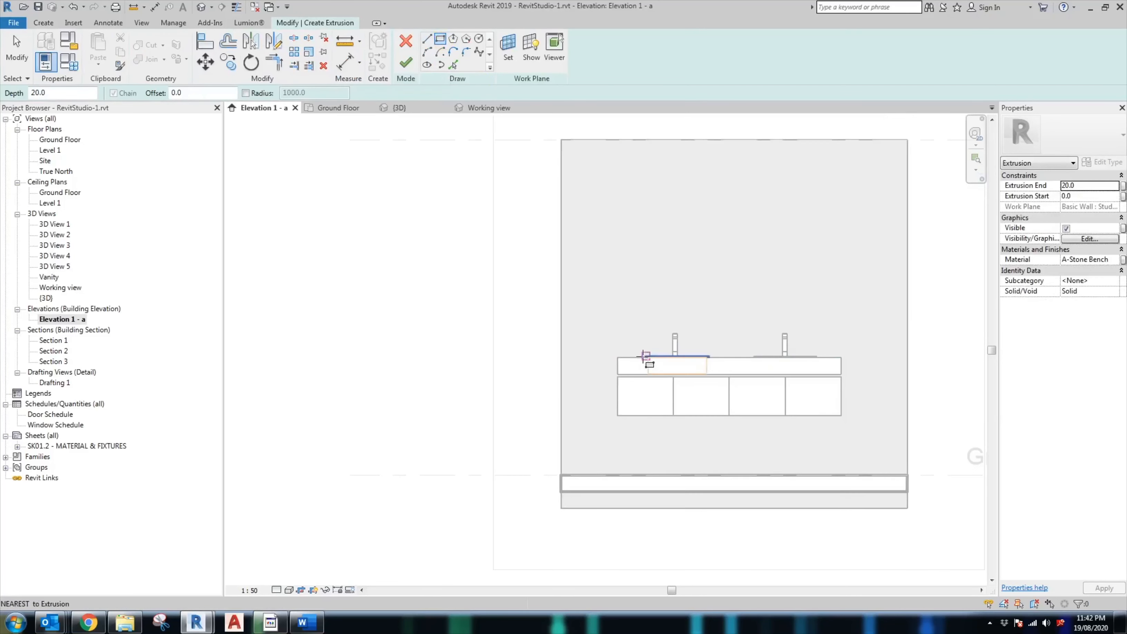
pyautogui.click(618, 358)
pyautogui.scroll(2, 846, 320)
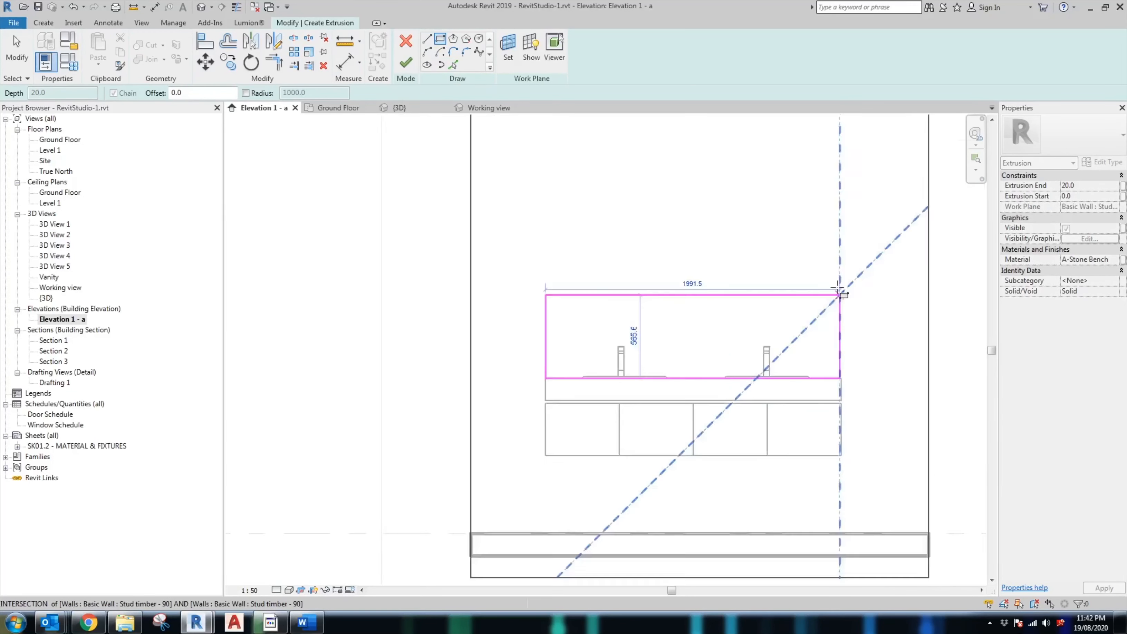
pyautogui.scroll(3, 835, 338)
pyautogui.click(841, 268)
pyautogui.scroll(-2, 846, 331)
pyautogui.press('Escape')
pyautogui.press('Escape')
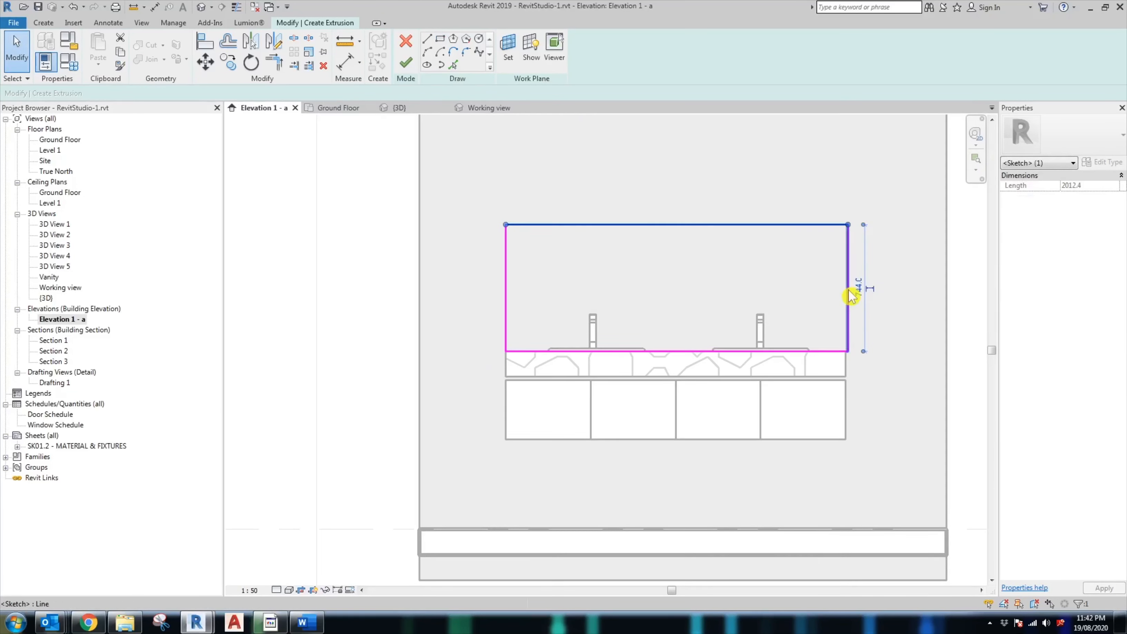
# Step: Set the sketched rectangle's height to about 1200 mm and align its right edge with the stone bench's right end
pyautogui.click(858, 289)
pyautogui.press('Return')
pyautogui.scroll(2, 849, 353)
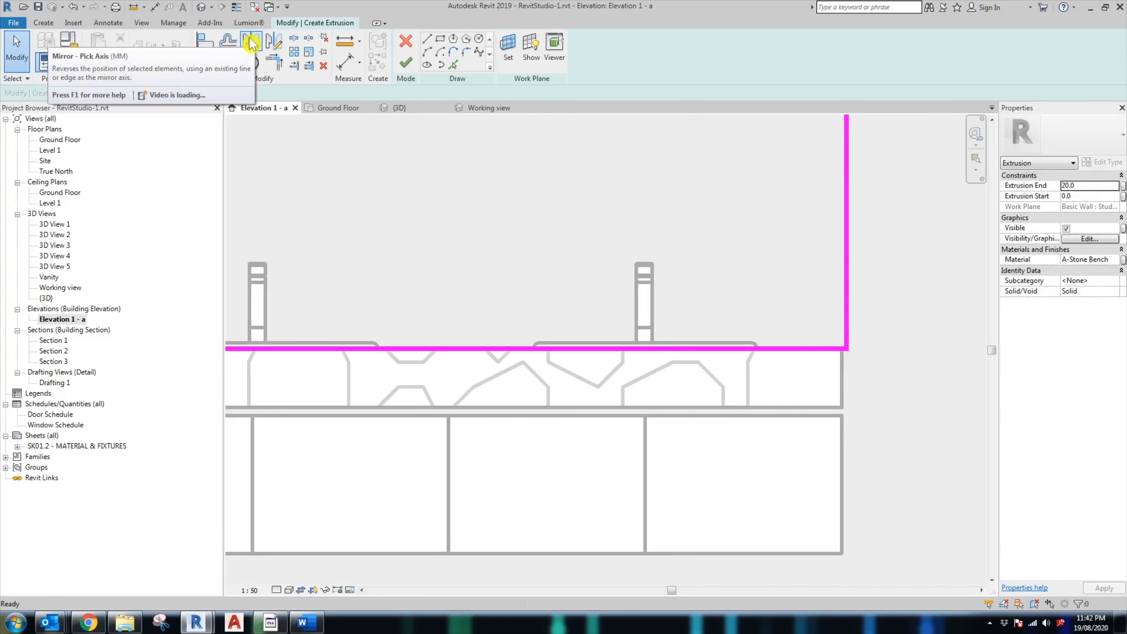
pyautogui.press('a')
pyautogui.press('l')
pyautogui.click(842, 381)
pyautogui.click(846, 324)
pyautogui.scroll(-2, 851, 350)
pyautogui.scroll(-3, 850, 349)
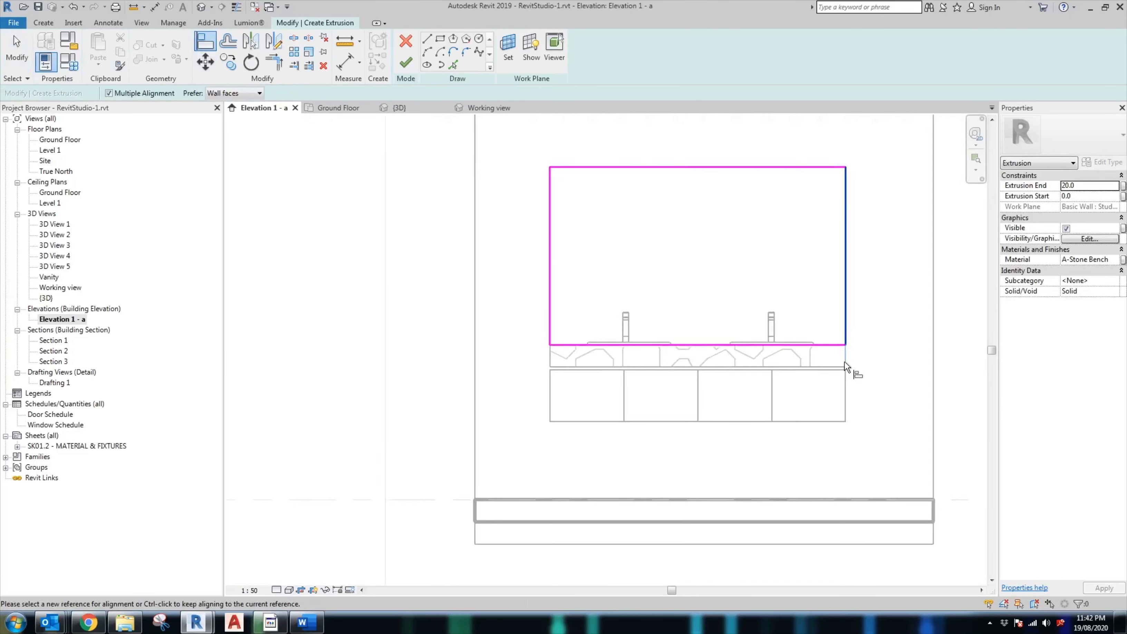
pyautogui.press('Escape')
# Step: Move the whole rectangle straight up the wall so that its lower edge clears the basin mixers
pyautogui.press('Tab')
pyautogui.click(701, 351)
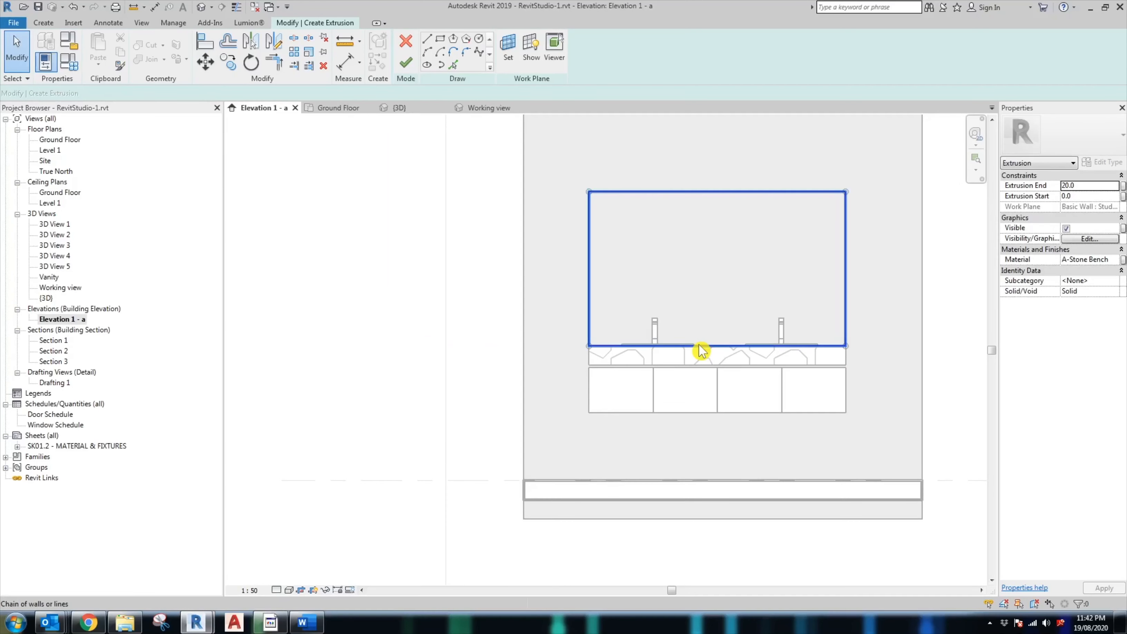
pyautogui.click(207, 62)
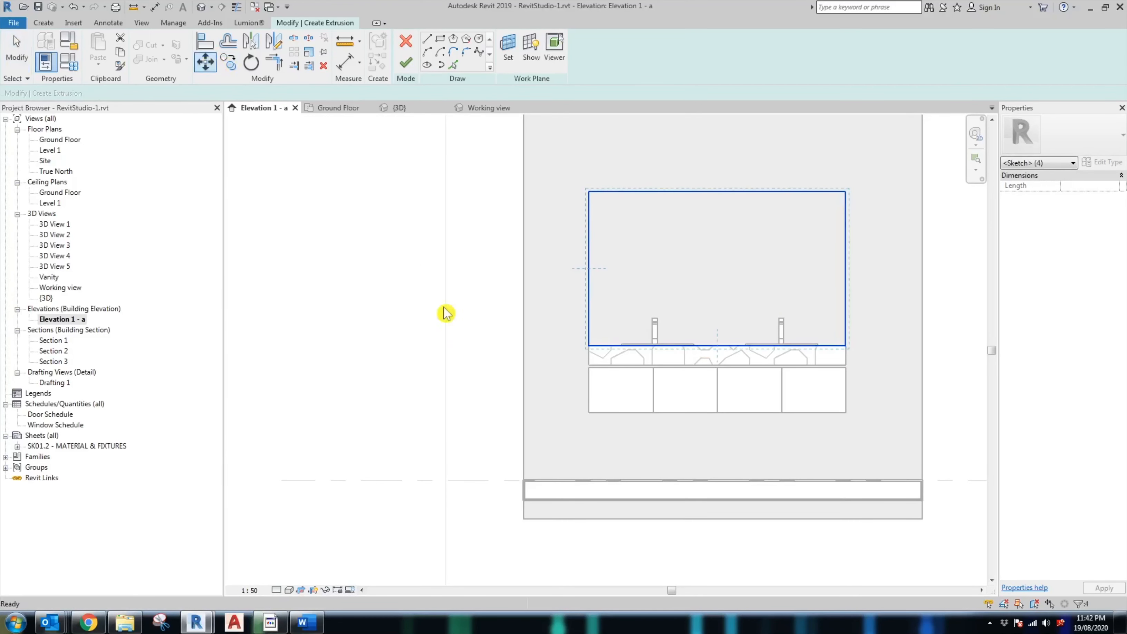
pyautogui.click(439, 316)
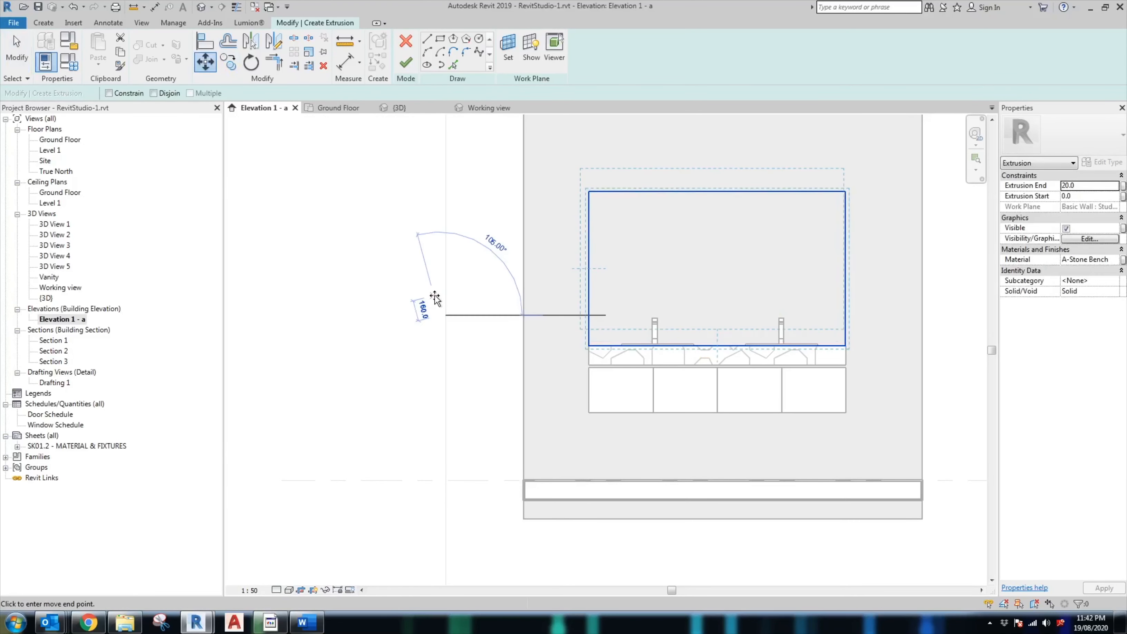
pyautogui.click(439, 276)
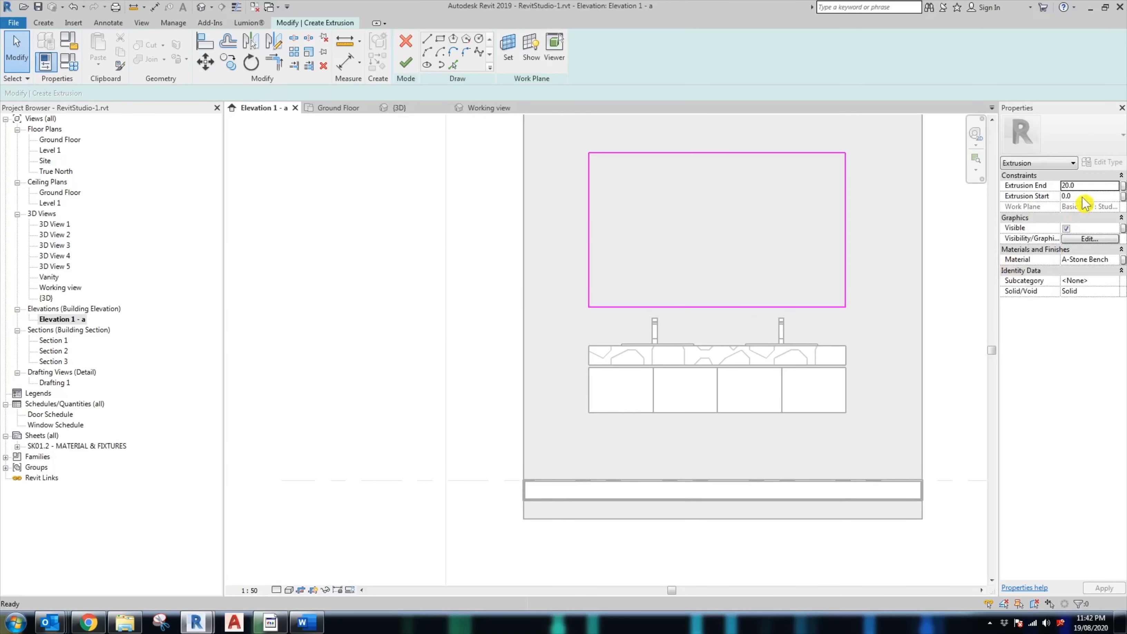
# Step: Set the extrusion end to 130, assign the A-Panel material and finish the wall cabinet extrusion
pyautogui.click(1089, 184)
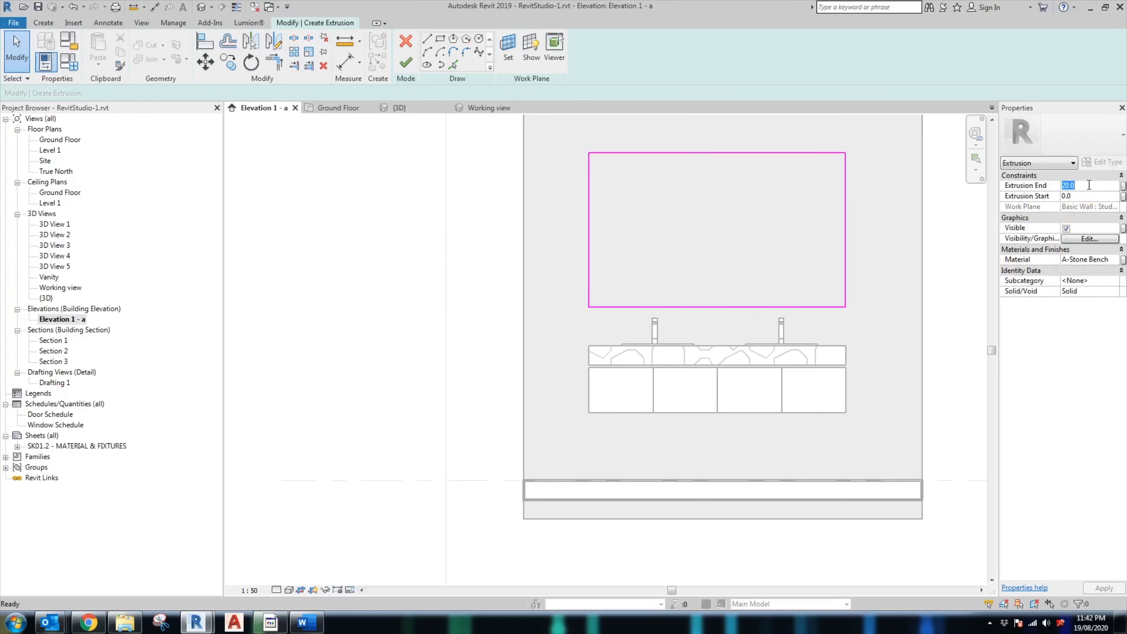
pyautogui.write('130')
pyautogui.press('Return')
pyautogui.click(1115, 261)
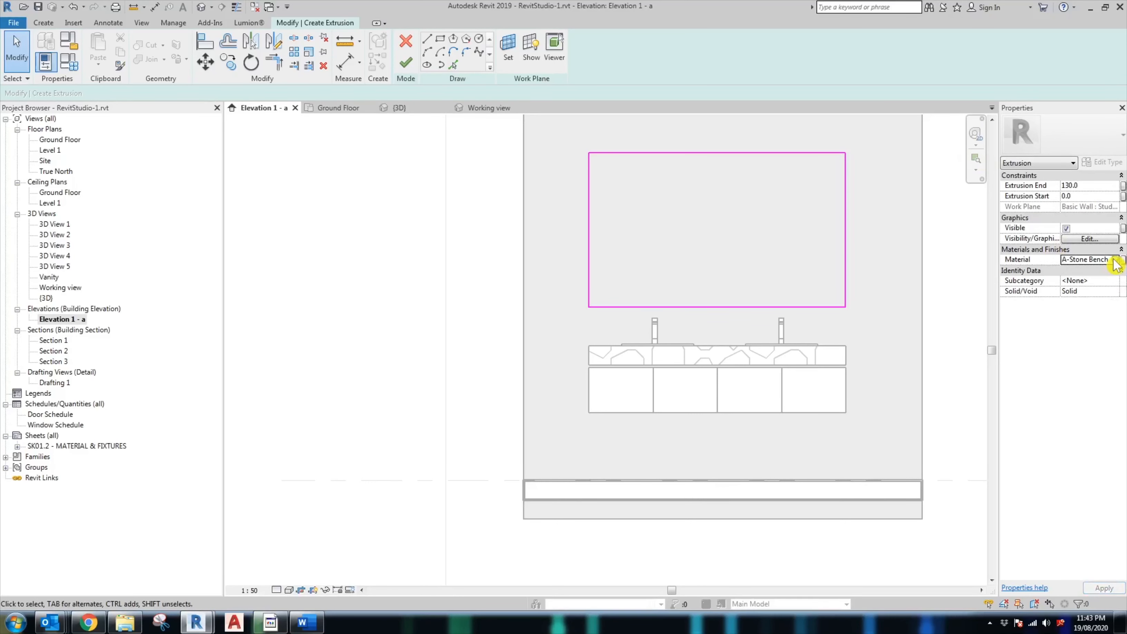
pyautogui.click(1114, 259)
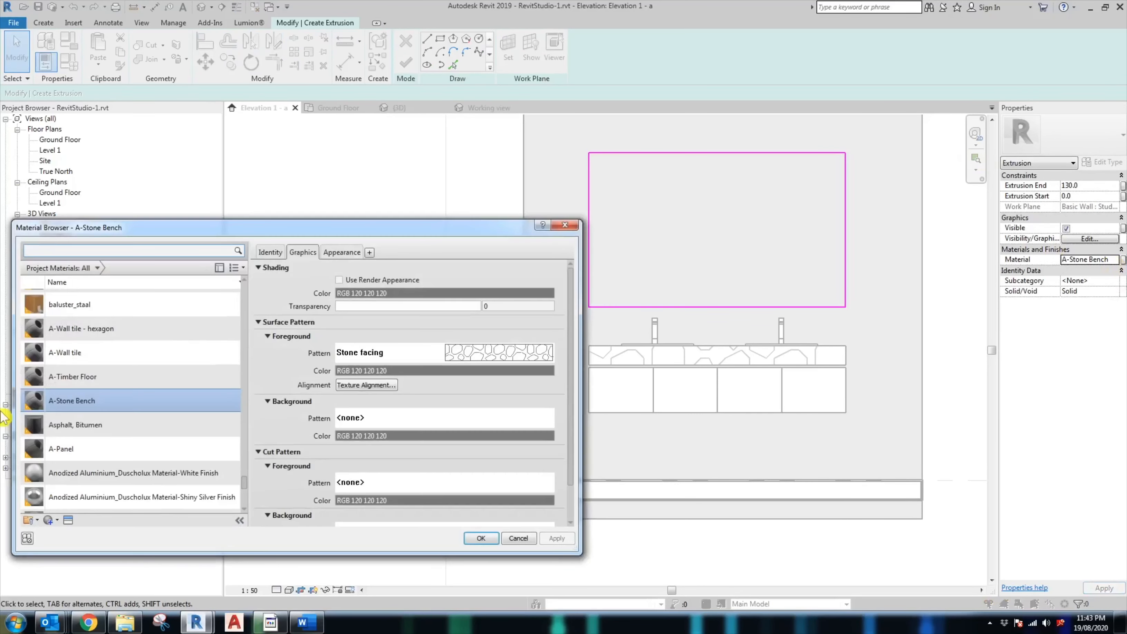
pyautogui.click(53, 448)
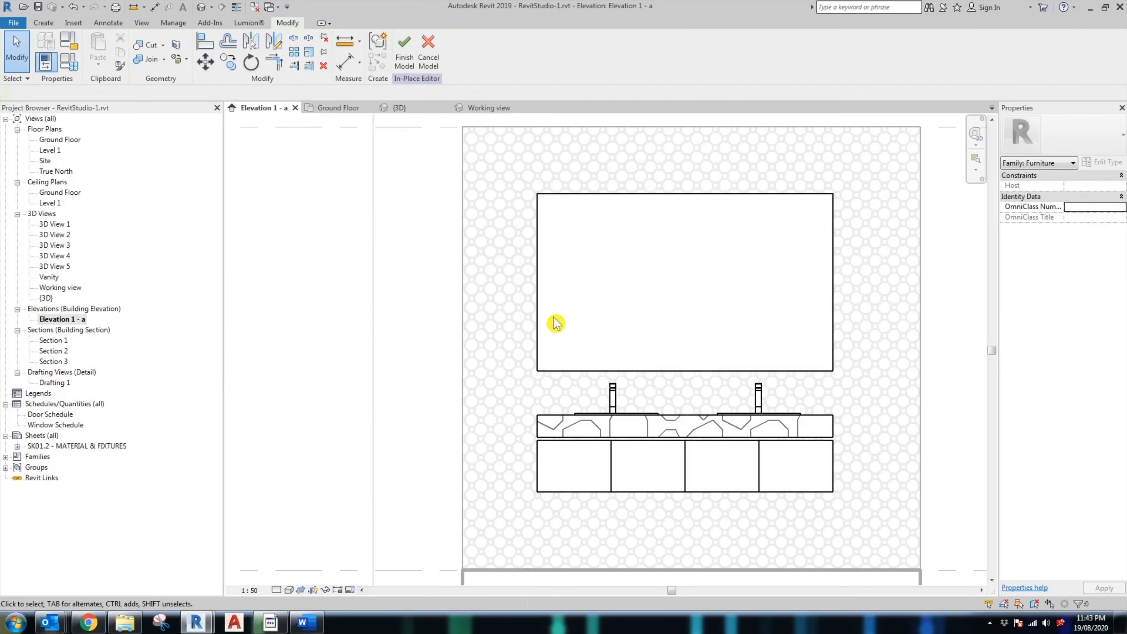
# Step: Start an extrusion on the wall cabinet's front face and sketch a rectangle about 494 by 1206 mm over its left quarter
pyautogui.click(532, 379)
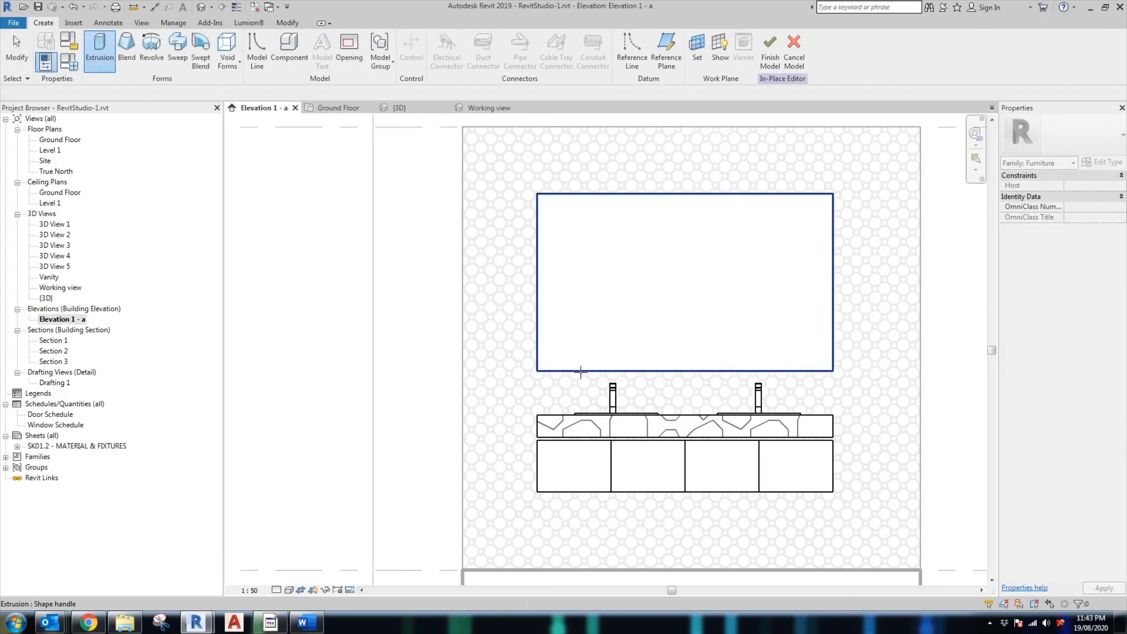
pyautogui.click(610, 372)
pyautogui.click(537, 370)
pyautogui.click(612, 194)
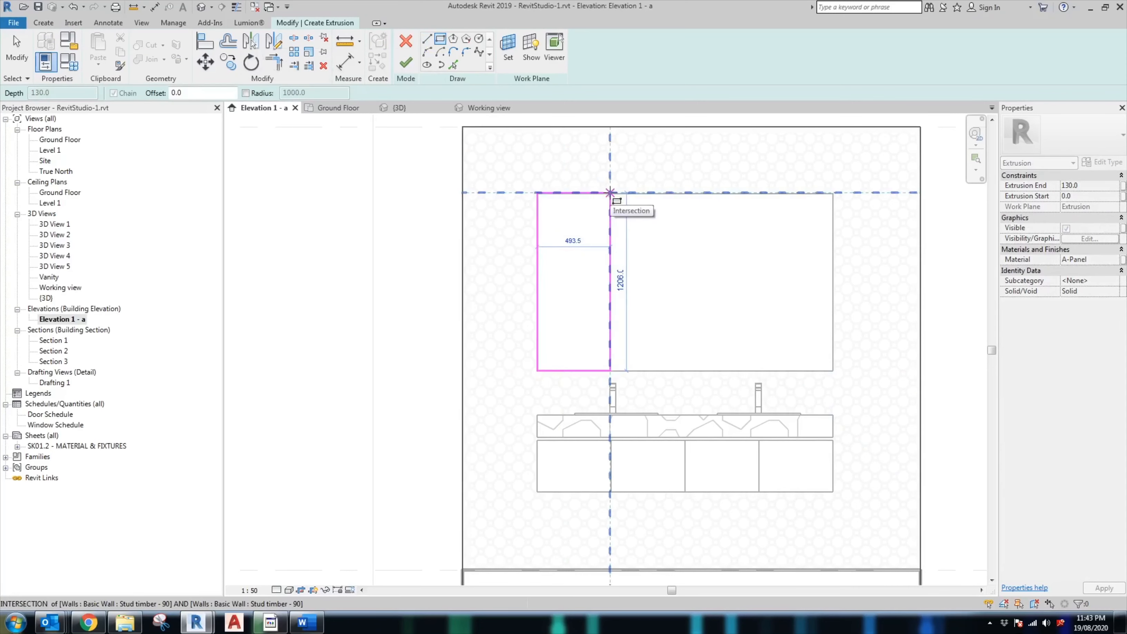
pyautogui.press('Escape')
pyautogui.press('Escape')
# Step: Adjust the rectangle's edges to fit the wall cabinet's top edge and the first door division of the vanity below
pyautogui.click(612, 219)
pyautogui.press('Escape')
pyautogui.scroll(2, 613, 231)
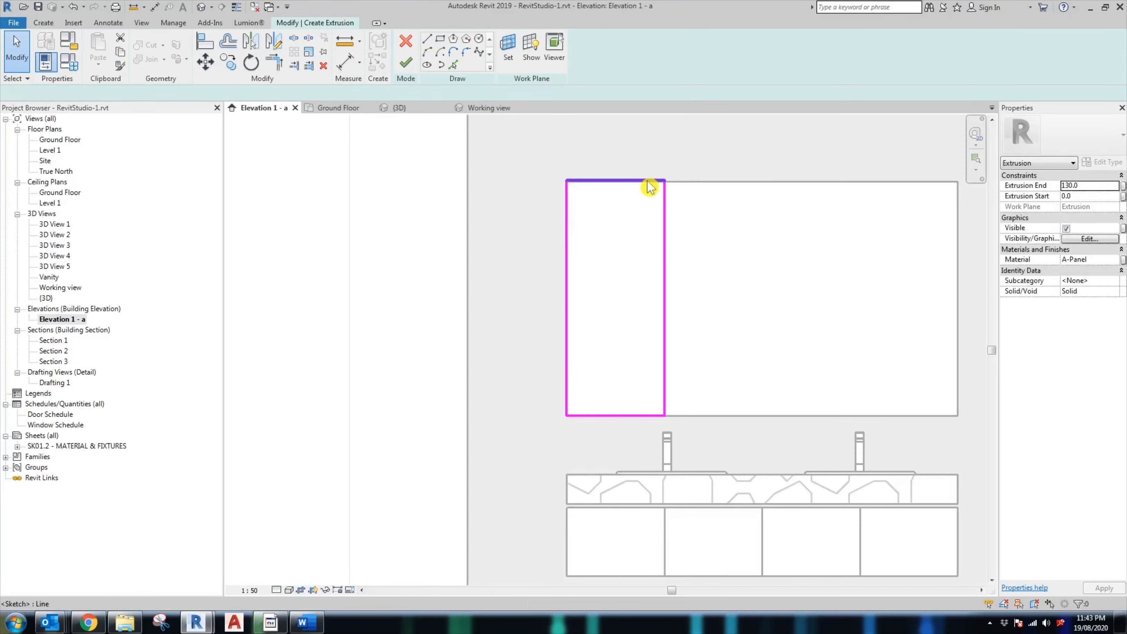
pyautogui.click(664, 230)
pyautogui.scroll(-3, 657, 229)
pyautogui.press('Escape')
# Step: Find the mirror material in the project materials, assign it to the door extrusion and finish the sketch
pyautogui.click(1111, 263)
pyautogui.click(1112, 261)
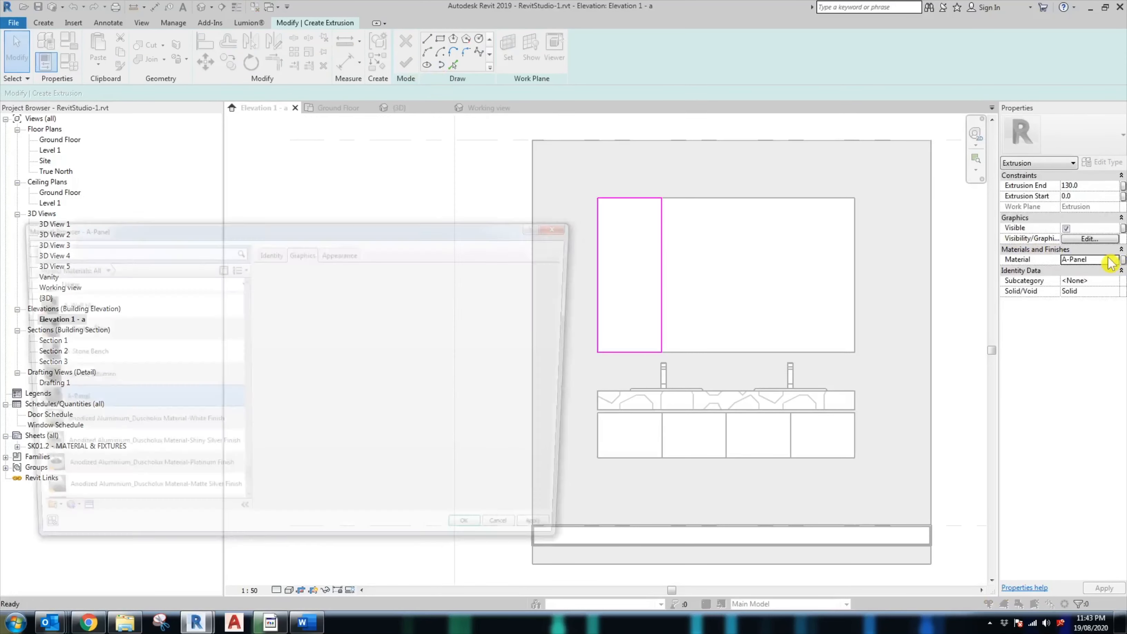
pyautogui.scroll(-3, 111, 374)
pyautogui.scroll(3, 110, 374)
pyautogui.click(52, 252)
pyautogui.write('Mirror')
pyautogui.click(66, 316)
pyautogui.click(481, 539)
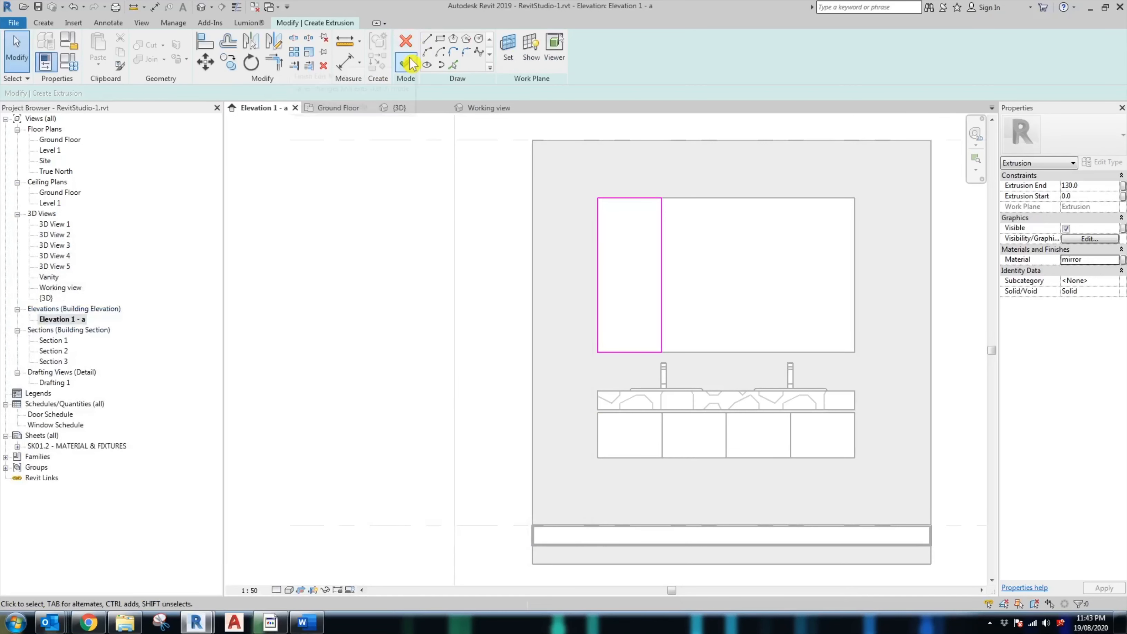
pyautogui.click(406, 64)
# Step: Mirror the door panel three times about successive right edges to cover the cabinet front with four equal panels
pyautogui.click(254, 37)
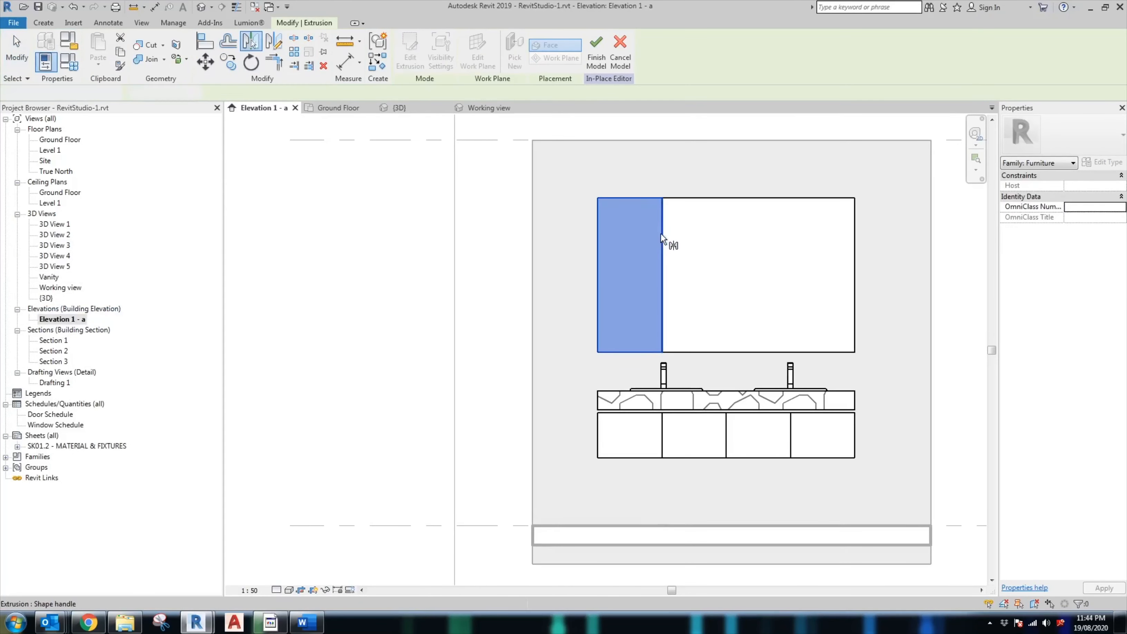
pyautogui.click(661, 236)
pyautogui.click(253, 40)
pyautogui.click(726, 227)
pyautogui.click(253, 40)
pyautogui.click(789, 223)
pyautogui.scroll(-2, 617, 293)
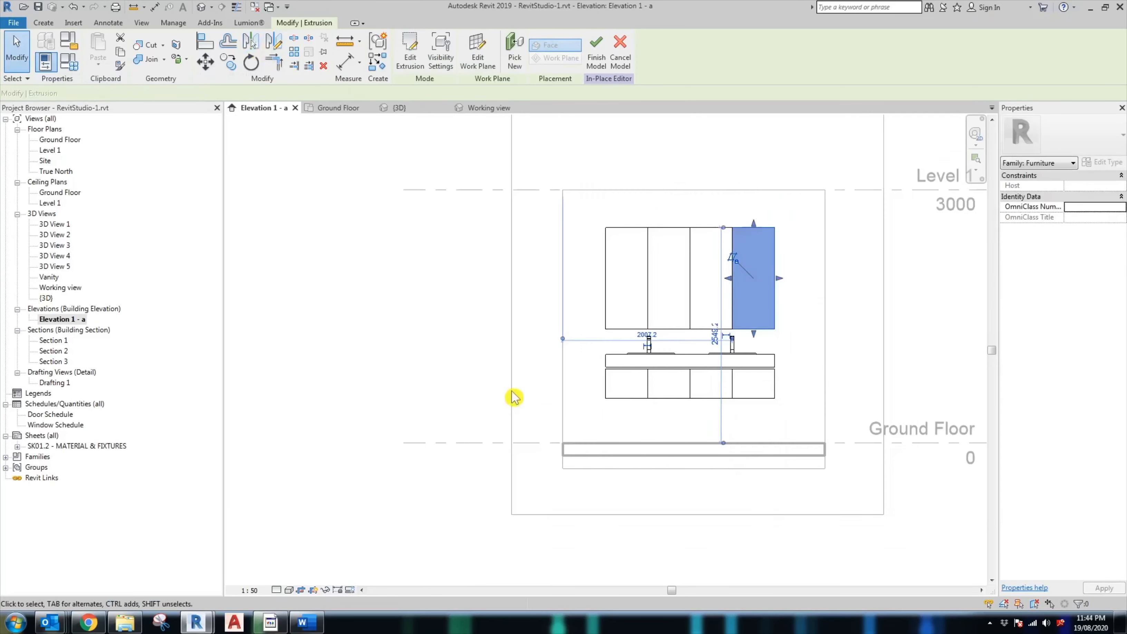
pyautogui.click(513, 398)
# Step: In the {3D} view, set the extrusion end of all four mirror door panels to 20 and finish the in-place model
pyautogui.click(402, 108)
pyautogui.click(497, 213)
pyautogui.keyDown('ctrl'); pyautogui.click(551, 234); pyautogui.keyUp('ctrl')
pyautogui.keyDown('ctrl'); pyautogui.click(611, 253); pyautogui.keyUp('ctrl')
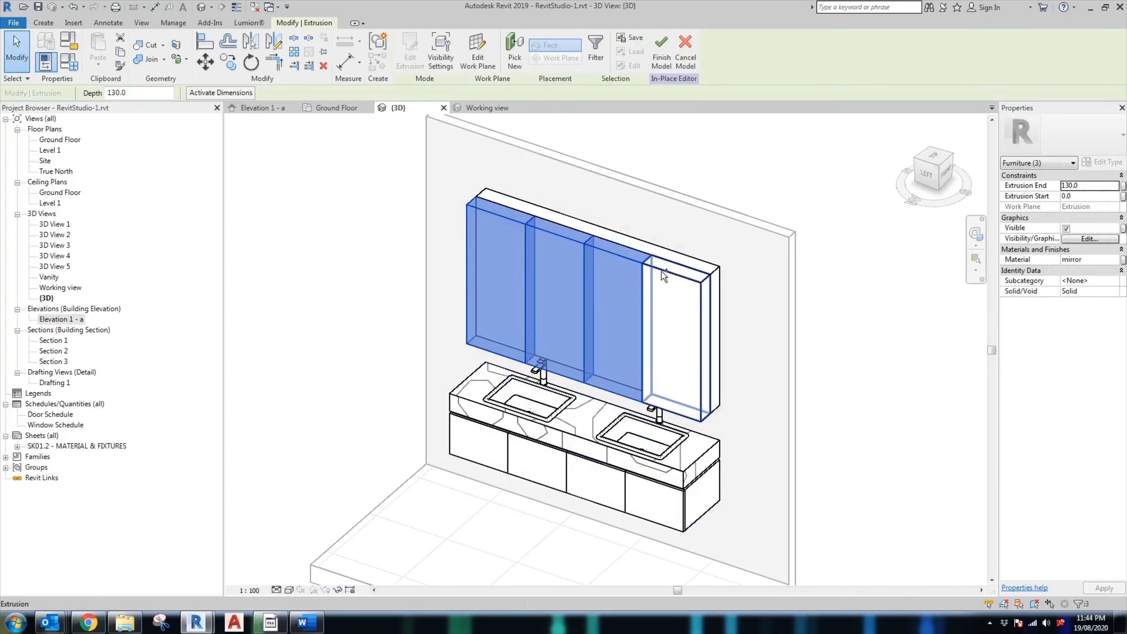
pyautogui.keyDown('ctrl'); pyautogui.click(663, 270); pyautogui.keyUp('ctrl')
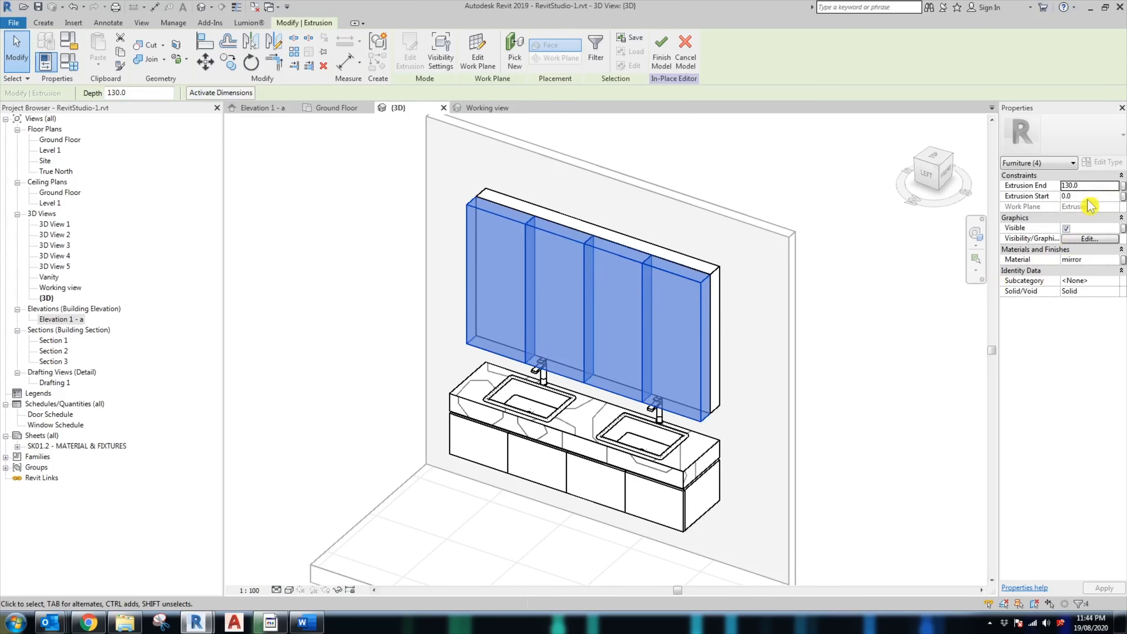
pyautogui.click(1090, 185)
pyautogui.write('20')
pyautogui.click(1105, 589)
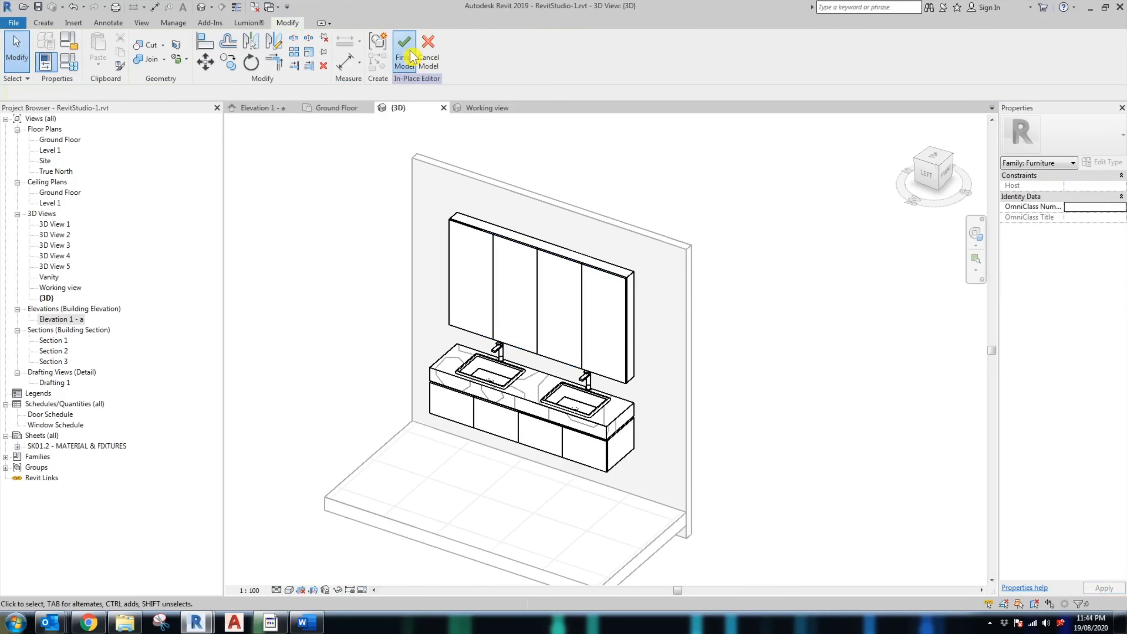
pyautogui.click(408, 54)
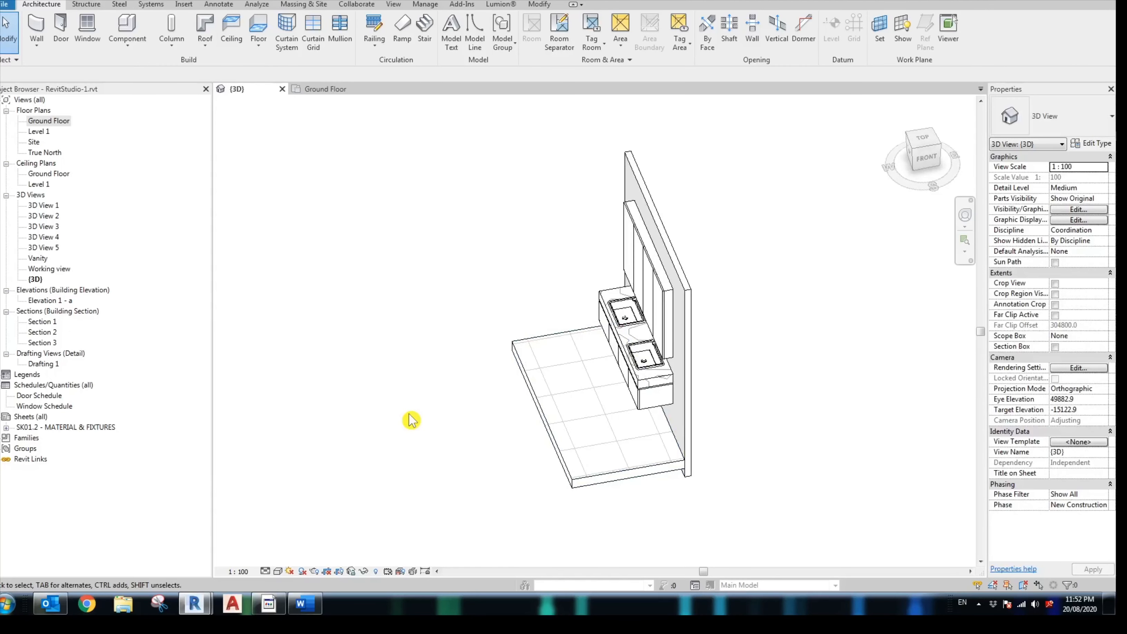
# Step: Copy the complete in-place vanity to an empty spot beyond the right end of the wall
pyautogui.keyDown('shift'); pyautogui.moveTo(472, 424); pyautogui.dragTo(719, 450, button='middle'); pyautogui.keyUp('shift')
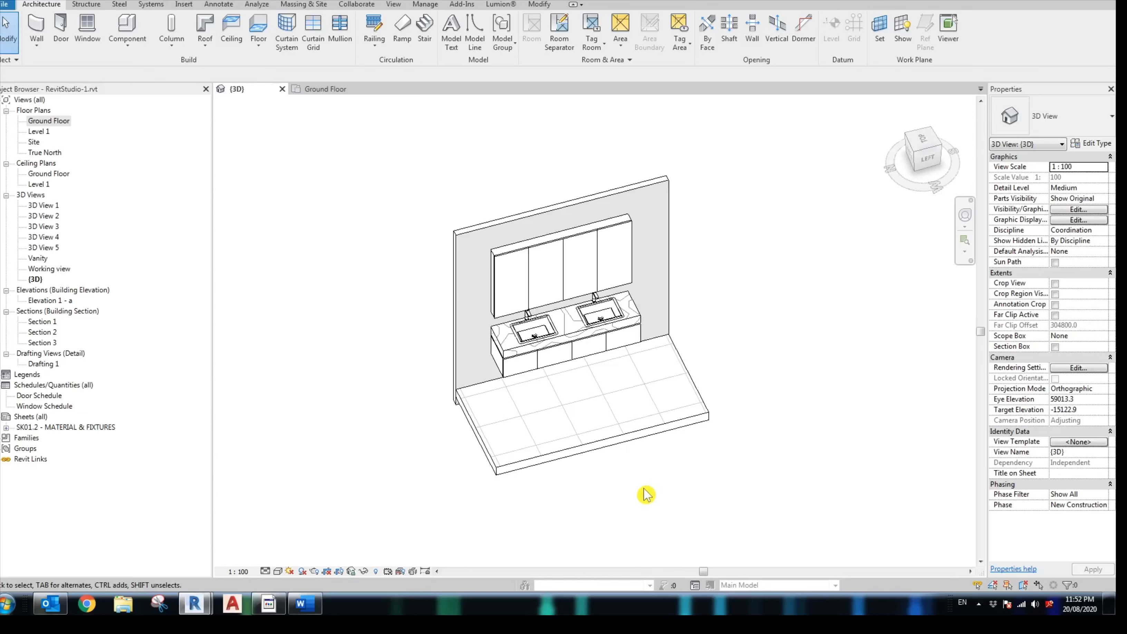
pyautogui.keyDown('shift'); pyautogui.moveTo(630, 499); pyautogui.dragTo(658, 417, button='middle'); pyautogui.keyUp('shift')
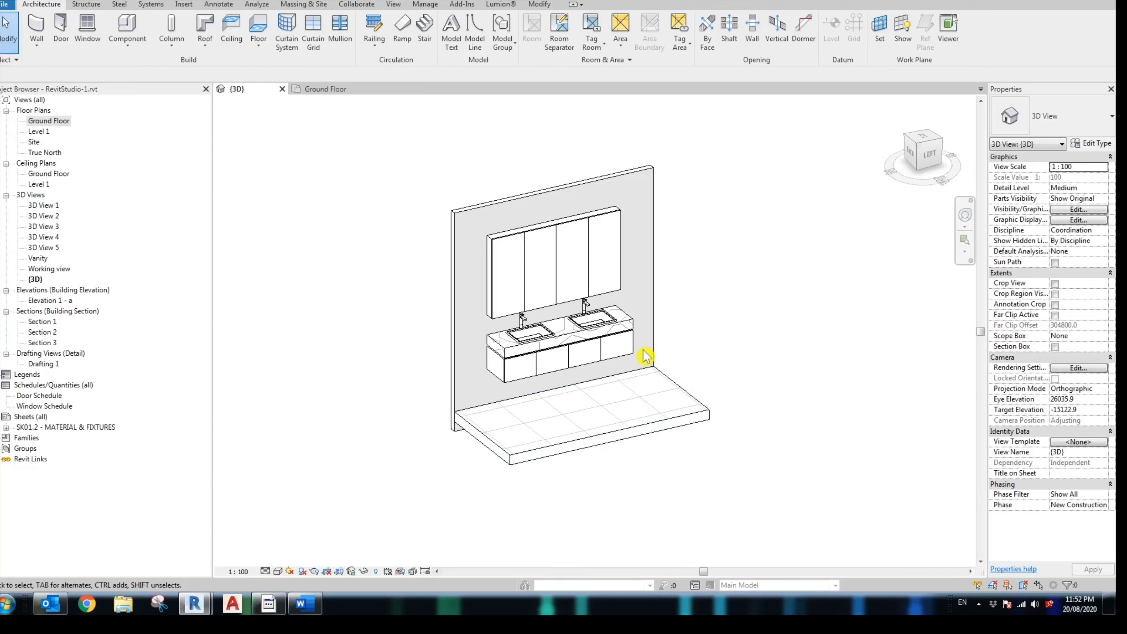
pyautogui.click(542, 343)
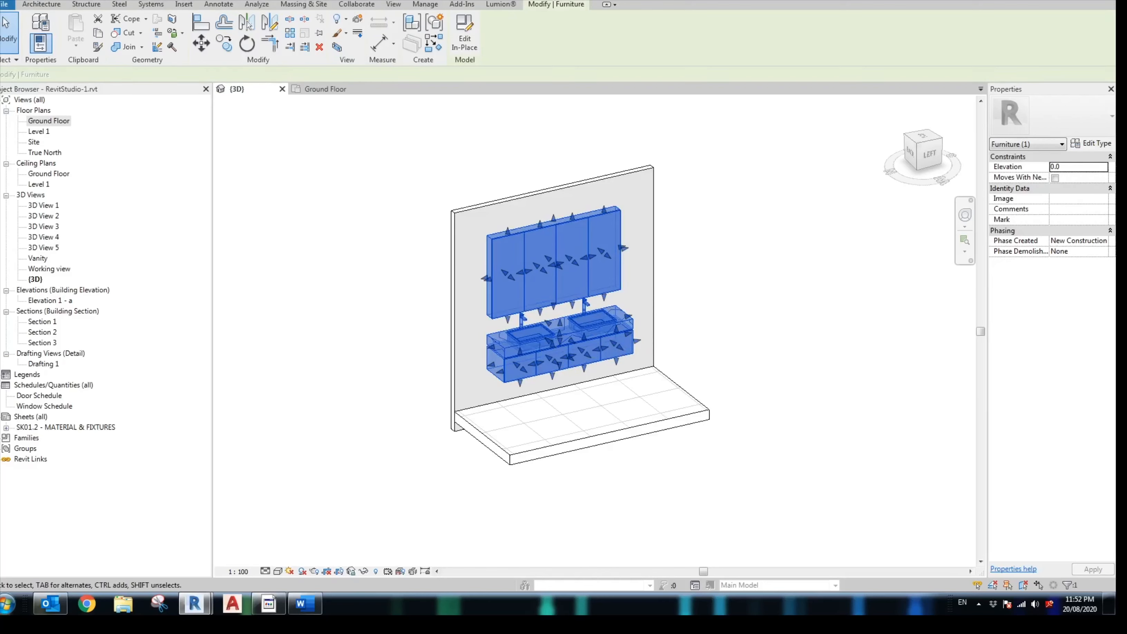
pyautogui.press('m')
pyautogui.press('v')
pyautogui.click(494, 376)
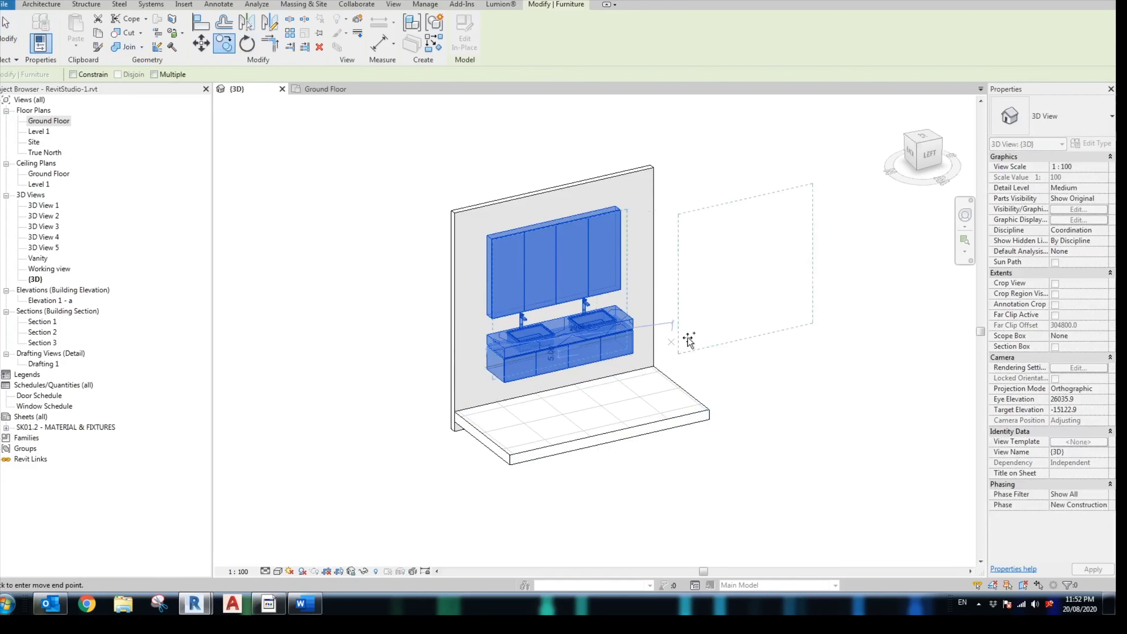
pyautogui.click(760, 348)
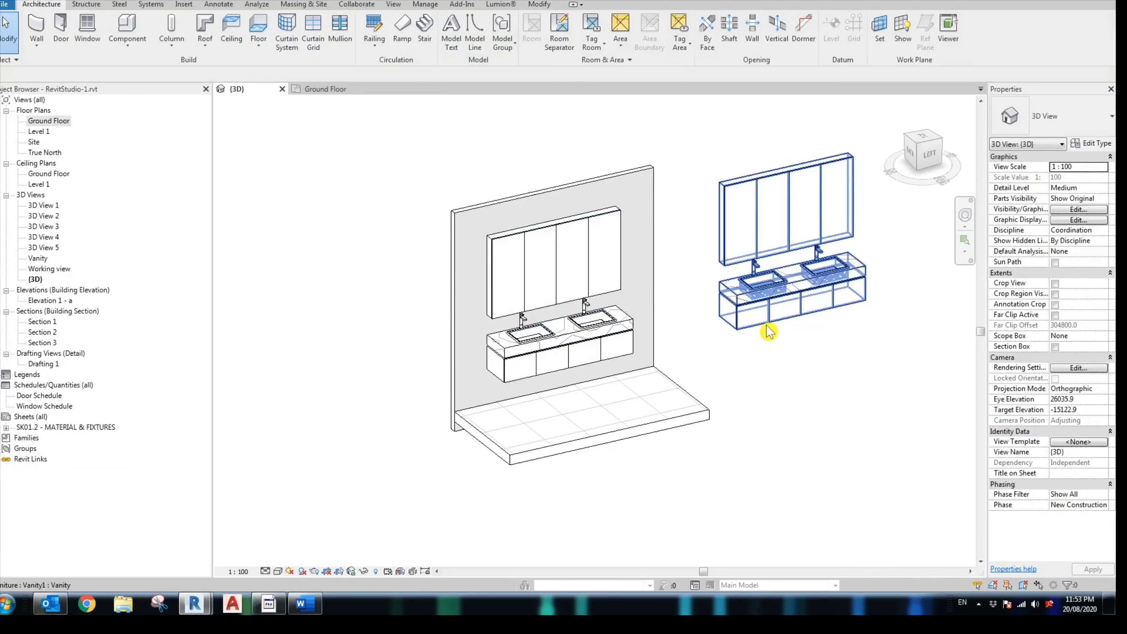
# Step: Edit the original vanity in place, pull its second lower cabinet front out to an extrusion end of 615 and finish the model
pyautogui.click(575, 351)
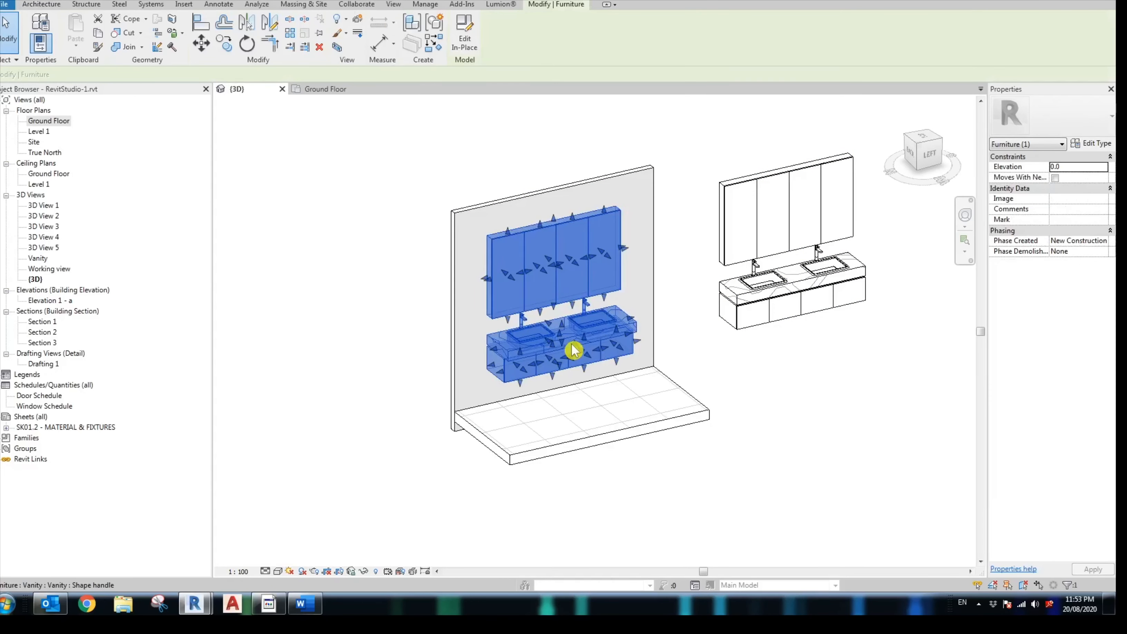
pyautogui.click(465, 38)
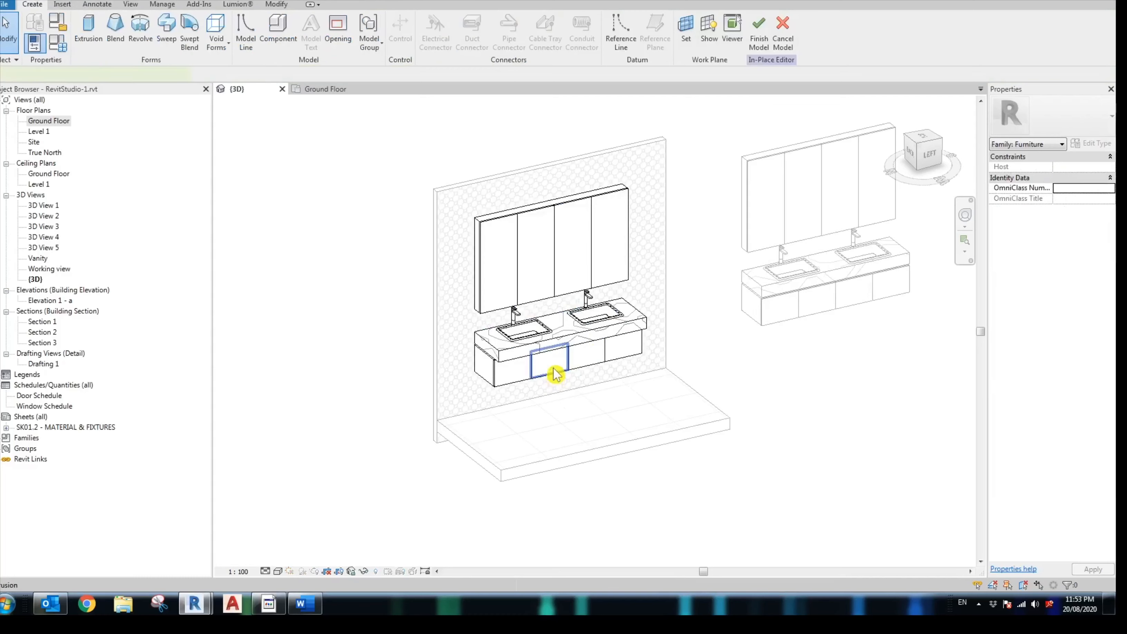
pyautogui.click(557, 379)
pyautogui.scroll(3, 556, 378)
pyautogui.scroll(-5, 754, 393)
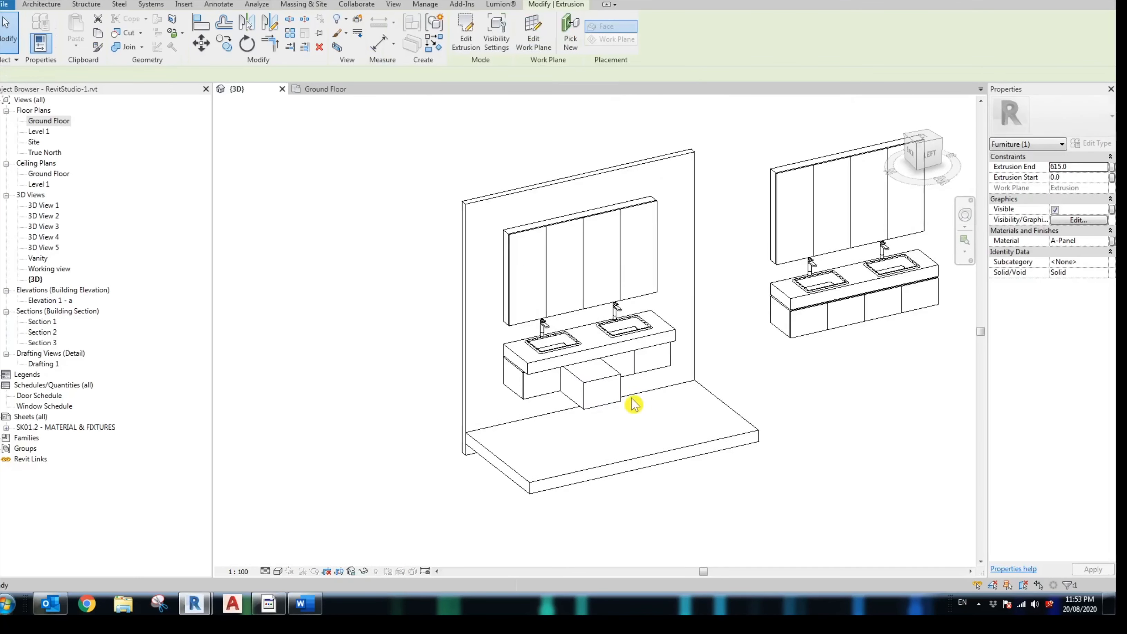
pyautogui.press('Escape')
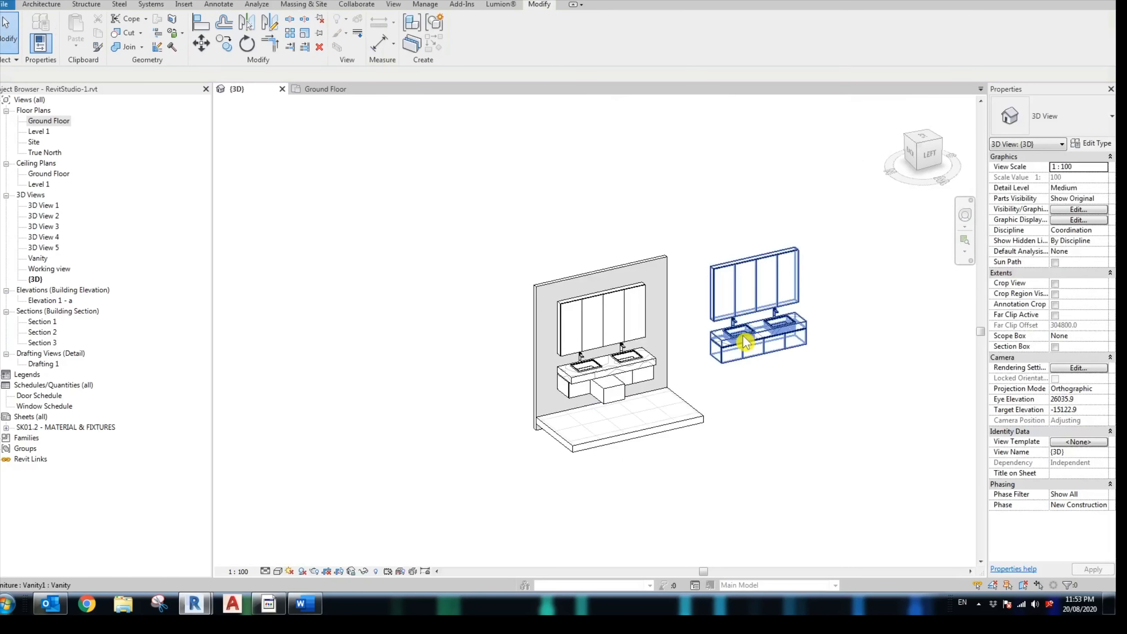
pyautogui.scroll(3, 757, 362)
pyautogui.scroll(-3, 665, 454)
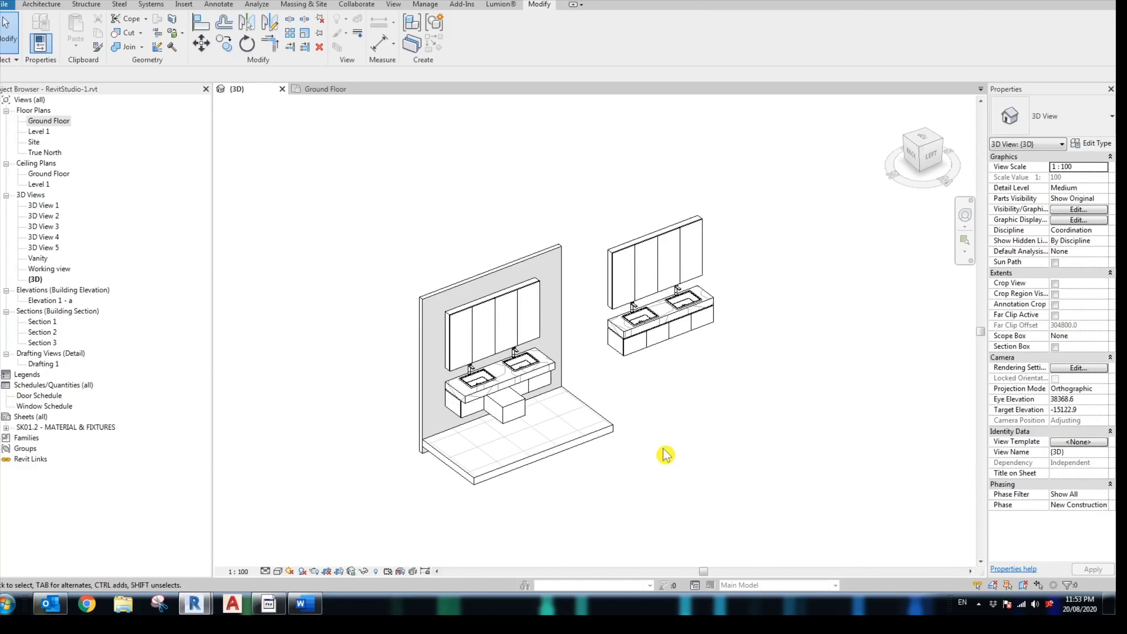
pyautogui.scroll(3, 528, 391)
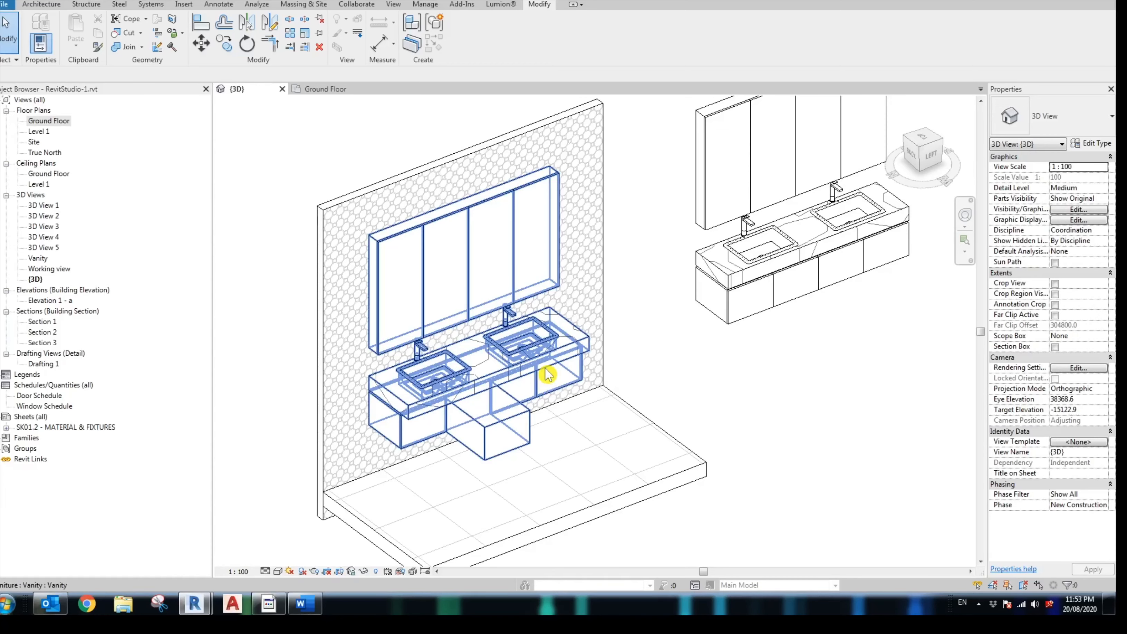
pyautogui.moveTo(537, 377); pyautogui.dragTo(735, 449)
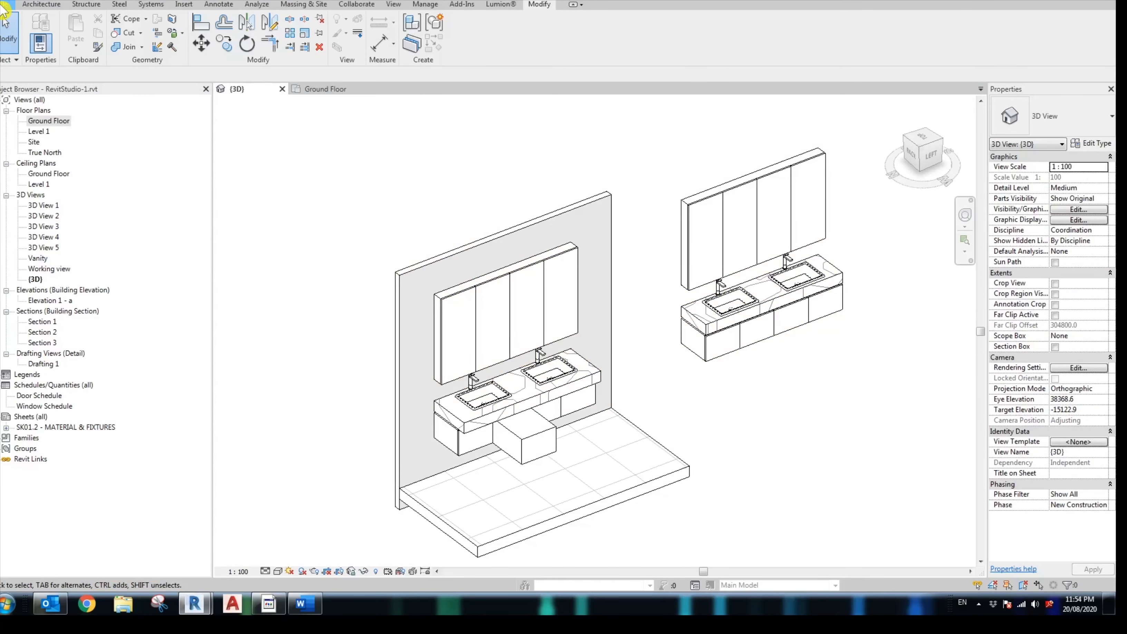
# Step: Start a new loadable family from the Metric Furniture.rft template
pyautogui.click(5, 5)
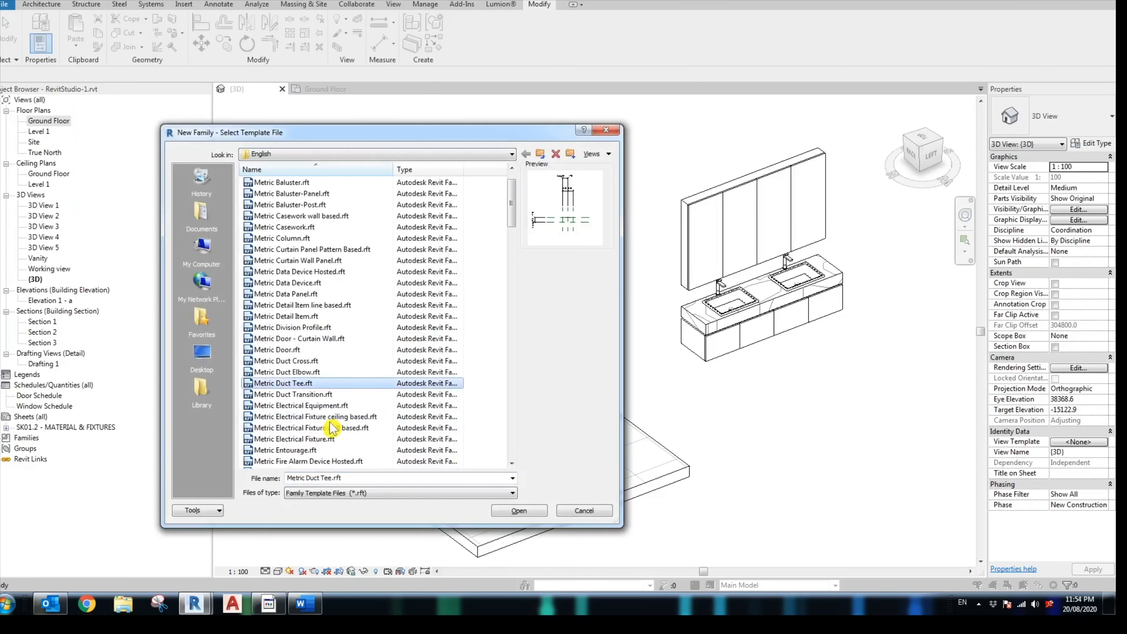
pyautogui.scroll(-1, 333, 429)
pyautogui.scroll(-1, 358, 445)
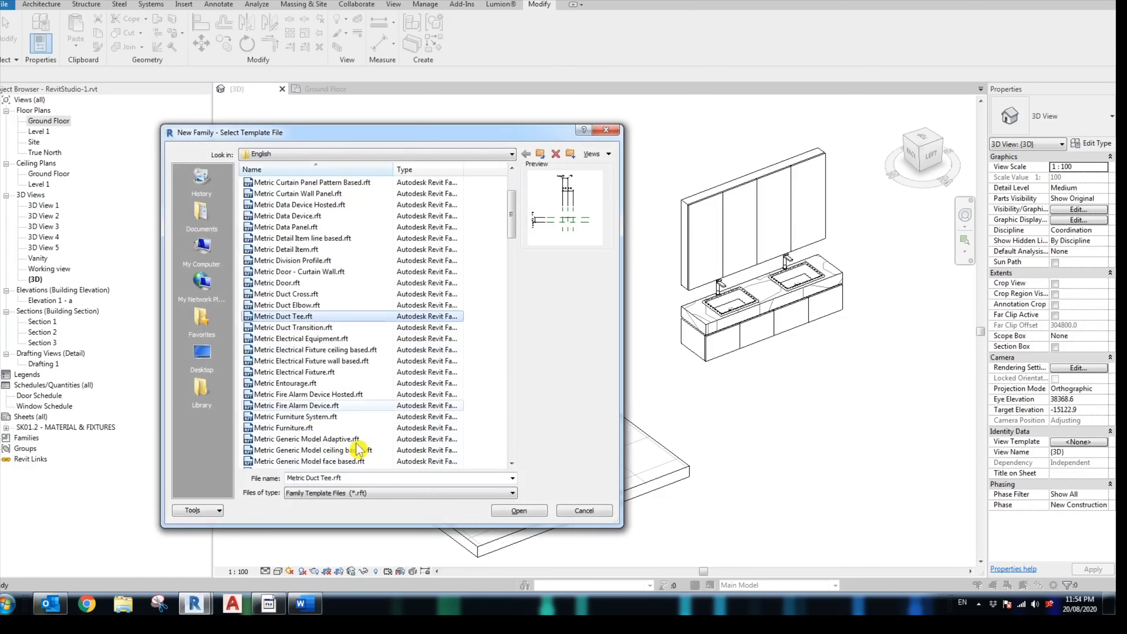
pyautogui.click(295, 428)
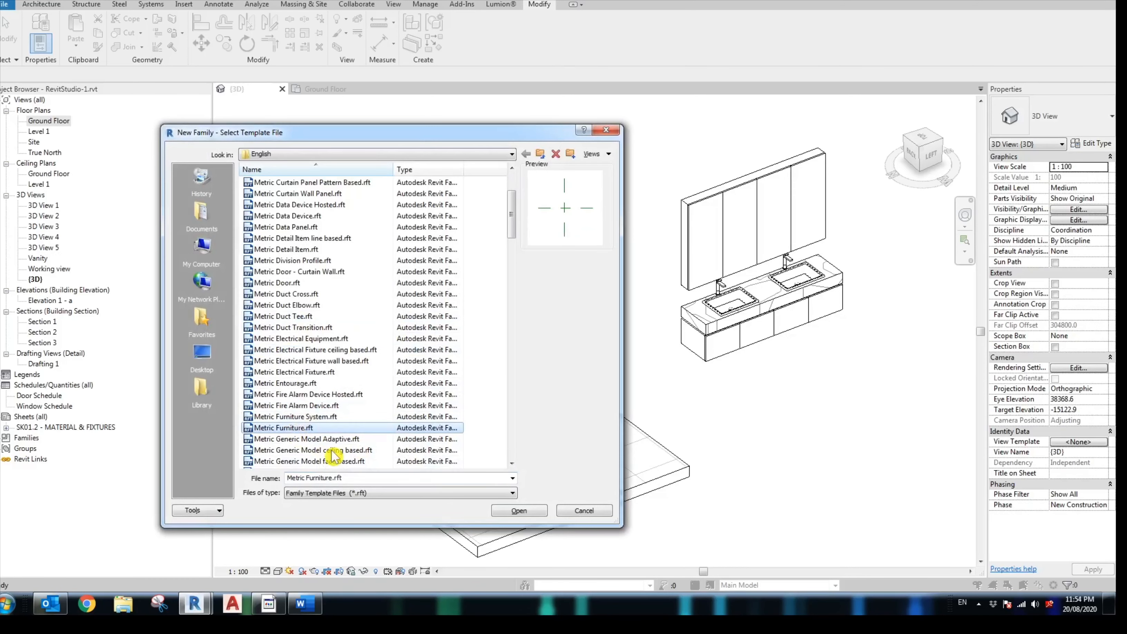
pyautogui.click(528, 512)
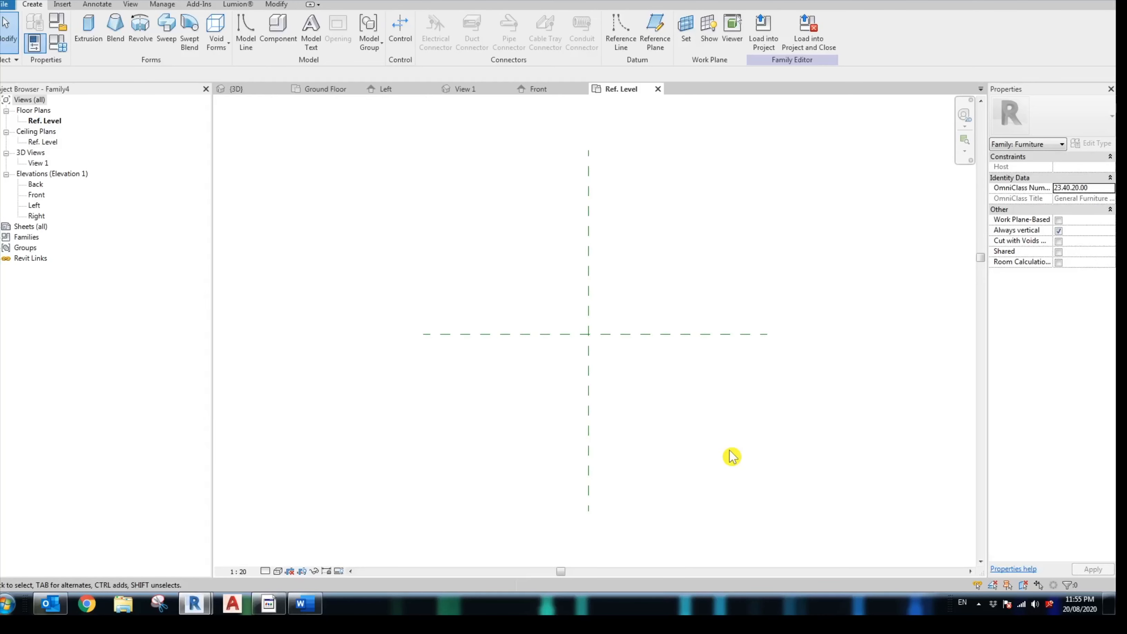
# Step: Draw four vertical reference planes in plan, about 1011 and 460 left and 396 and 818 right of the centre plane
pyautogui.click(655, 34)
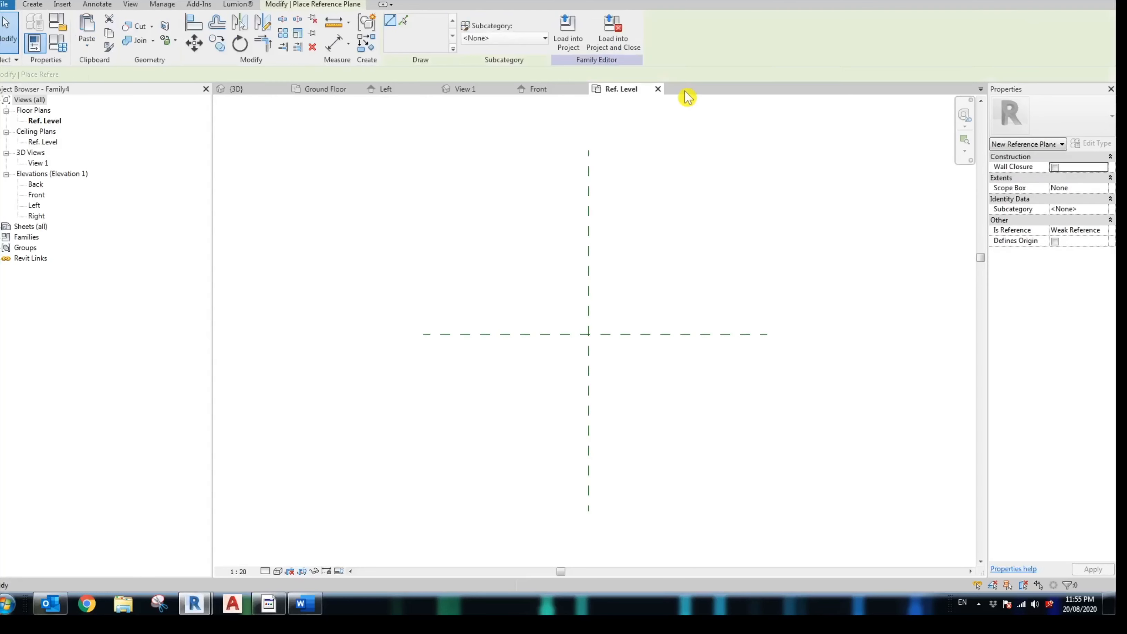
pyautogui.click(463, 261)
pyautogui.click(464, 434)
pyautogui.click(690, 249)
pyautogui.click(690, 438)
pyautogui.click(638, 256)
pyautogui.click(638, 438)
pyautogui.click(531, 257)
pyautogui.click(531, 430)
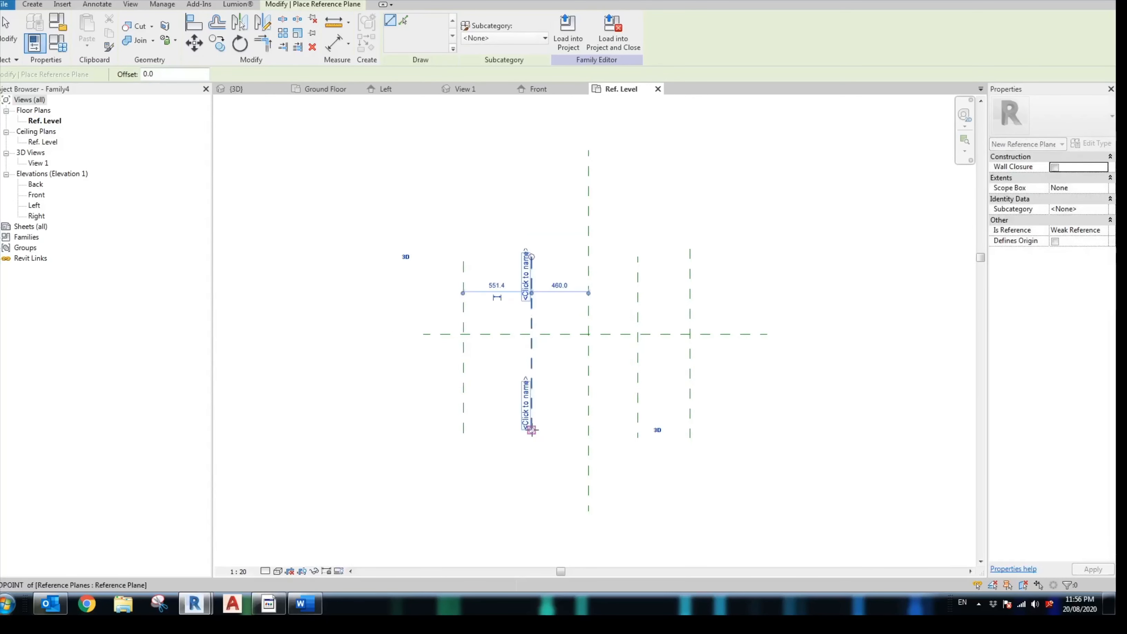
pyautogui.press('Escape')
pyautogui.press('Escape')
# Step: Place one aligned chain dimension across all five vertical reference planes, below the horizontal centre plane
pyautogui.click(337, 45)
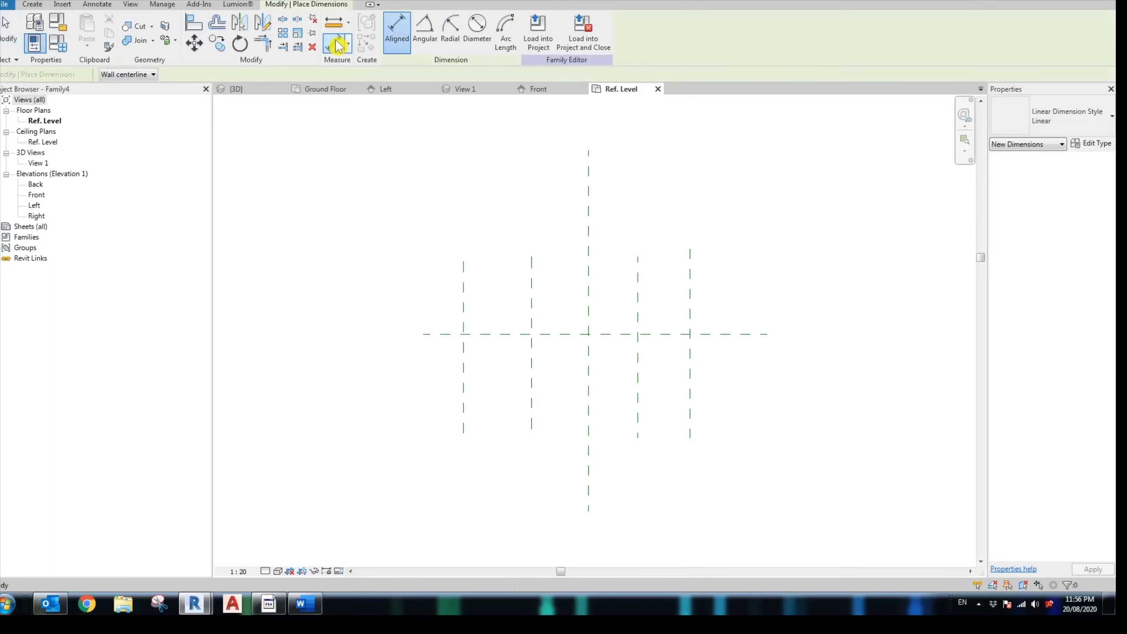
pyautogui.click(463, 413)
pyautogui.click(531, 440)
pyautogui.click(638, 426)
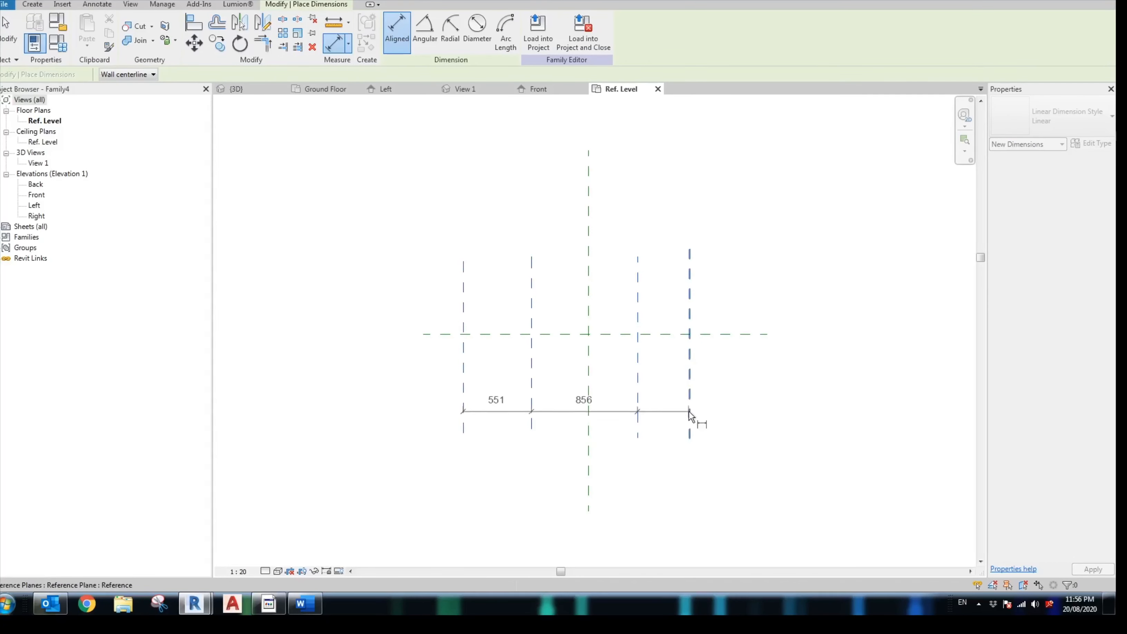
pyautogui.click(690, 413)
pyautogui.click(589, 428)
pyautogui.click(605, 449)
# Step: Add a dimension string from the outer planes to the centre plane and an overall dimension between the two outer planes
pyautogui.click(463, 415)
pyautogui.click(588, 418)
pyautogui.click(690, 409)
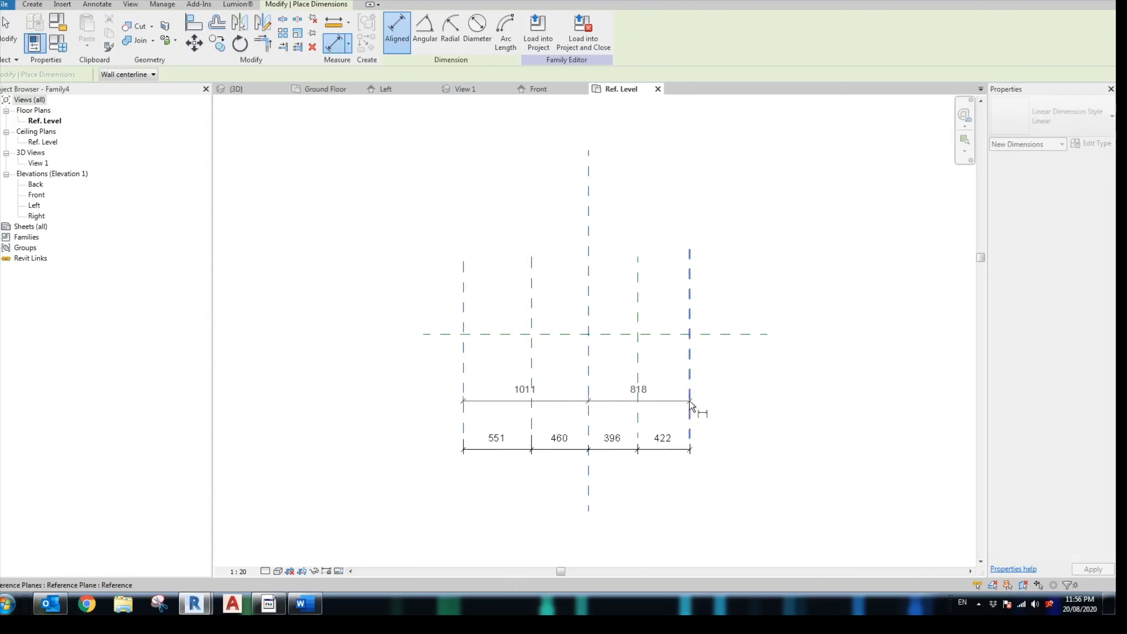
pyautogui.click(577, 473)
pyautogui.click(464, 395)
pyautogui.click(690, 408)
pyautogui.click(621, 501)
pyautogui.press('Escape')
pyautogui.press('Escape')
# Step: Set both outer vertical reference planes to 1000 from the centre plane
pyautogui.click(691, 409)
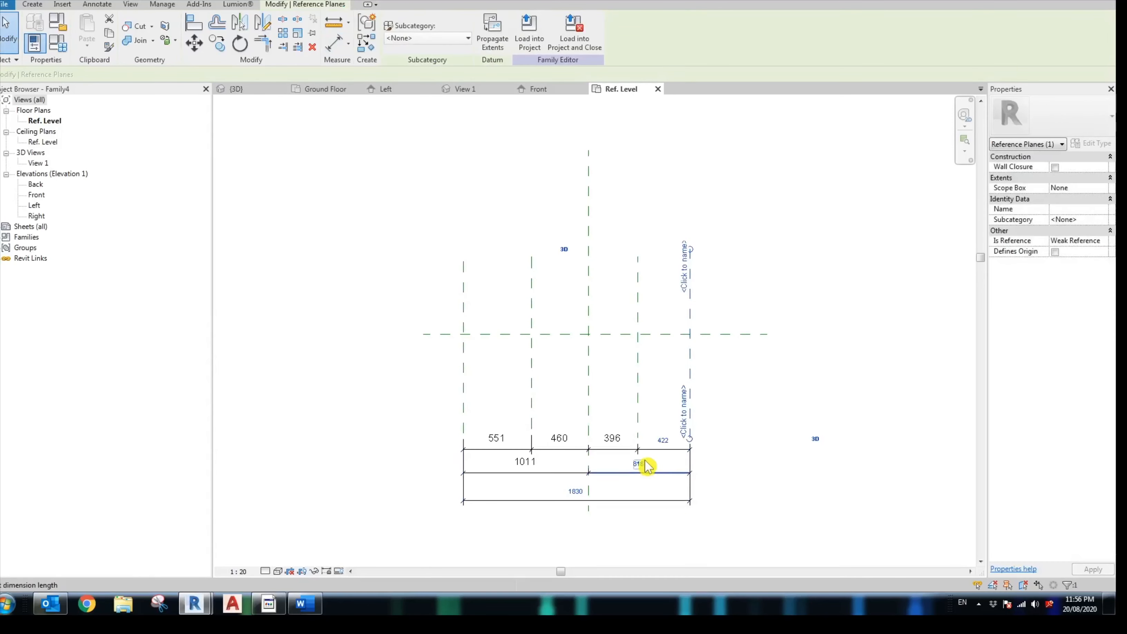
pyautogui.click(638, 462)
pyautogui.write('1000')
pyautogui.press('Return')
pyautogui.click(464, 398)
pyautogui.click(525, 462)
pyautogui.write('1000')
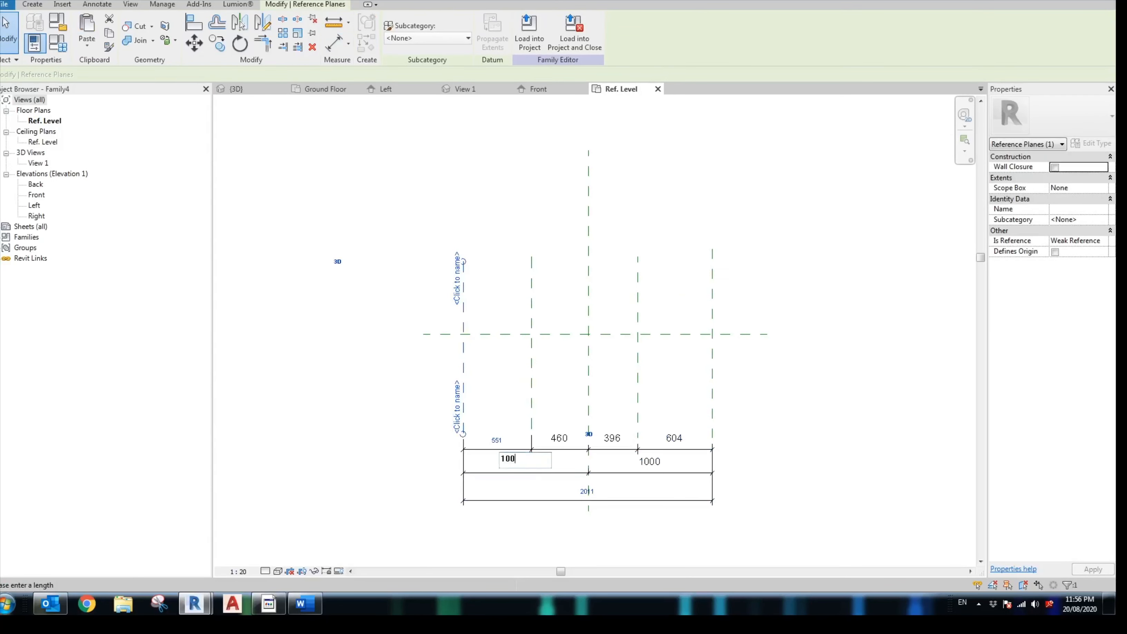
pyautogui.press('Return')
# Step: Apply the equality constraint to the four-segment chain dimension so the vertical planes are evenly spaced
pyautogui.click(580, 520)
pyautogui.click(555, 443)
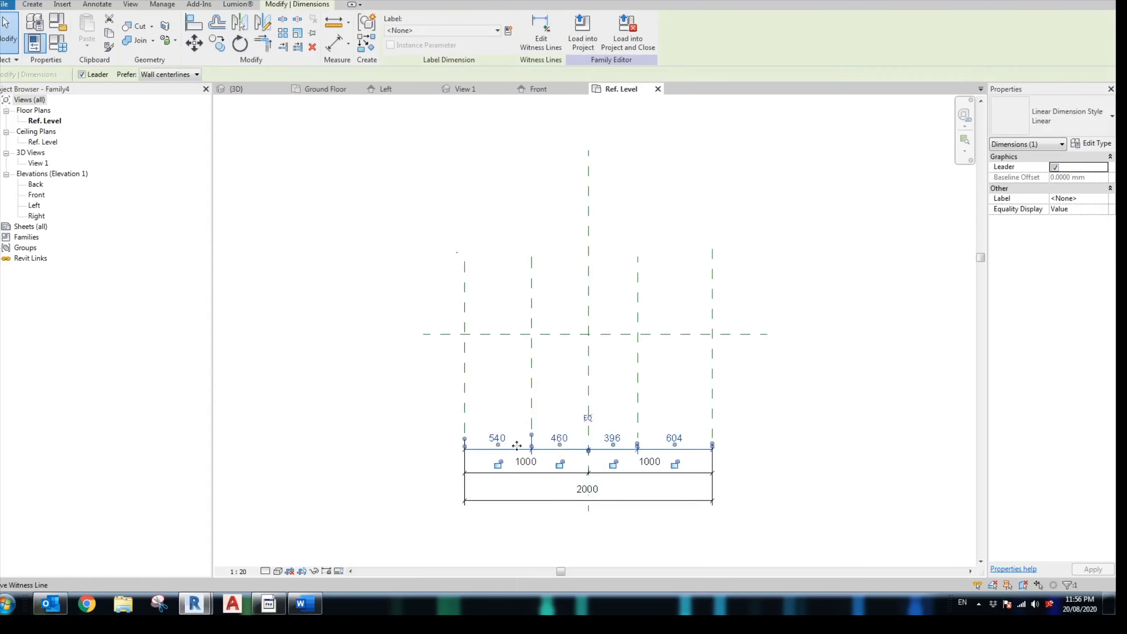
pyautogui.click(589, 420)
pyautogui.press('Escape')
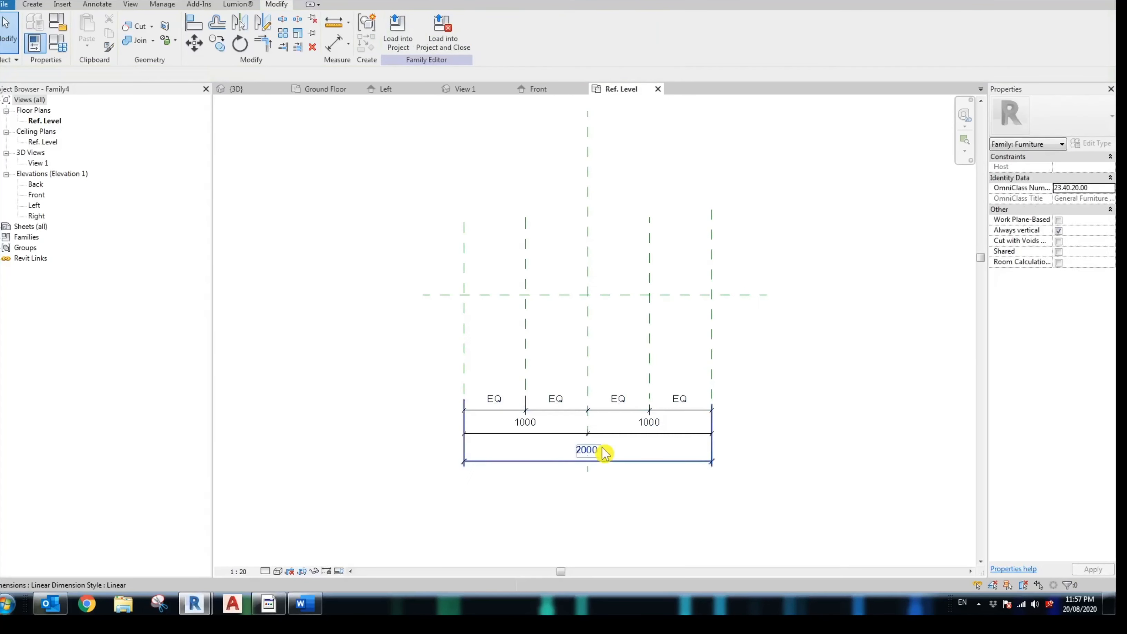
# Step: Label the overall dimension between the outer planes with a new family parameter named Length
pyautogui.click(604, 452)
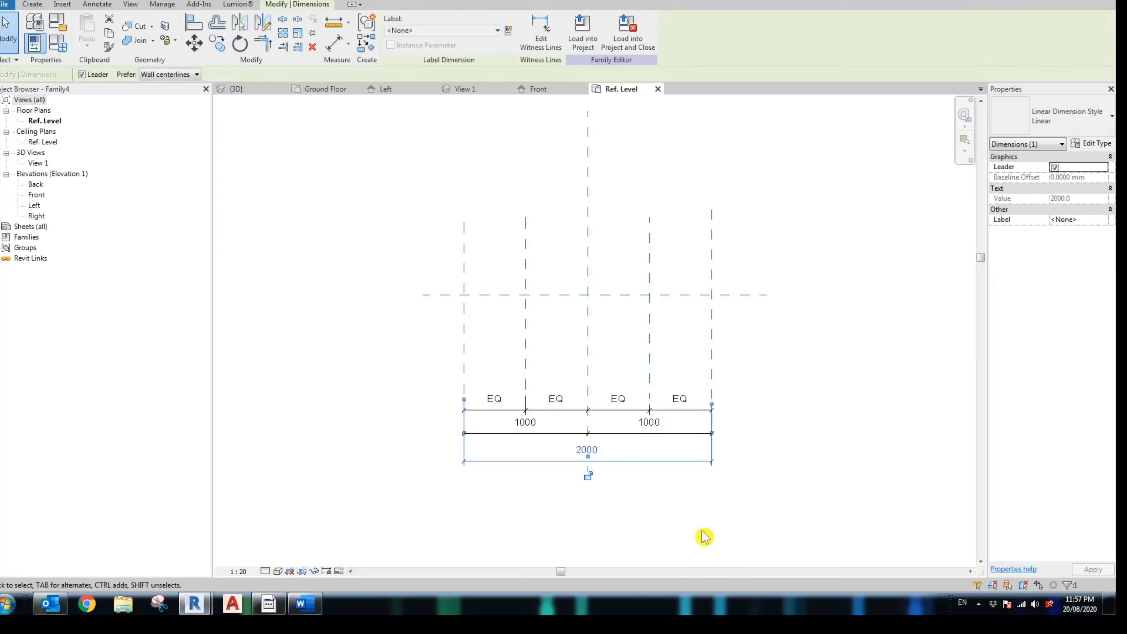
pyautogui.click(509, 31)
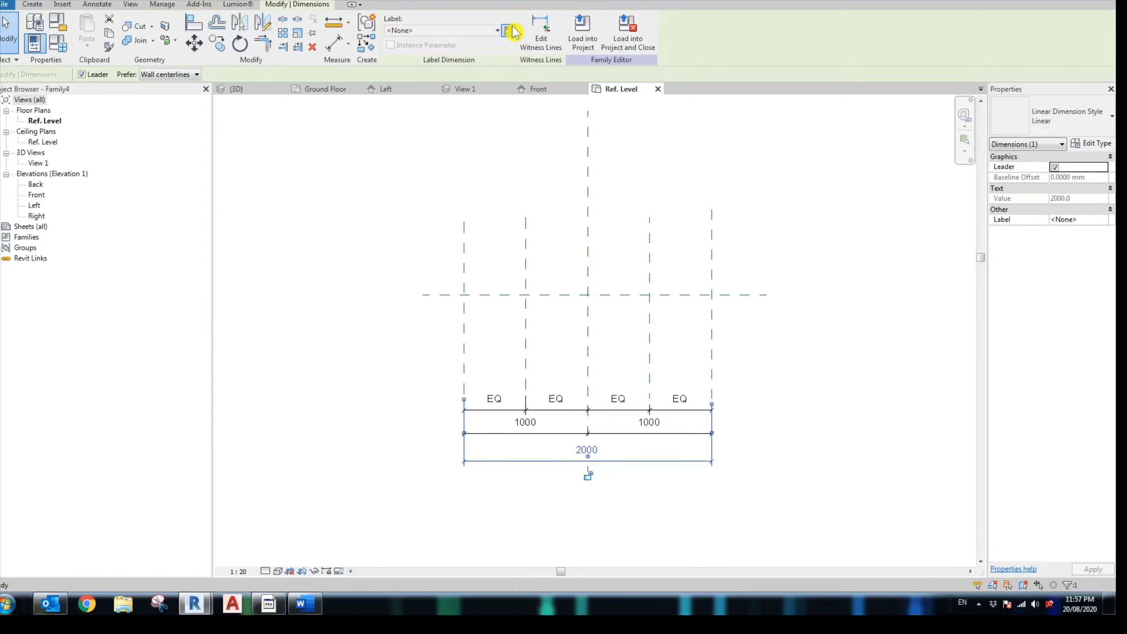
pyautogui.write('Length')
pyautogui.press('Return')
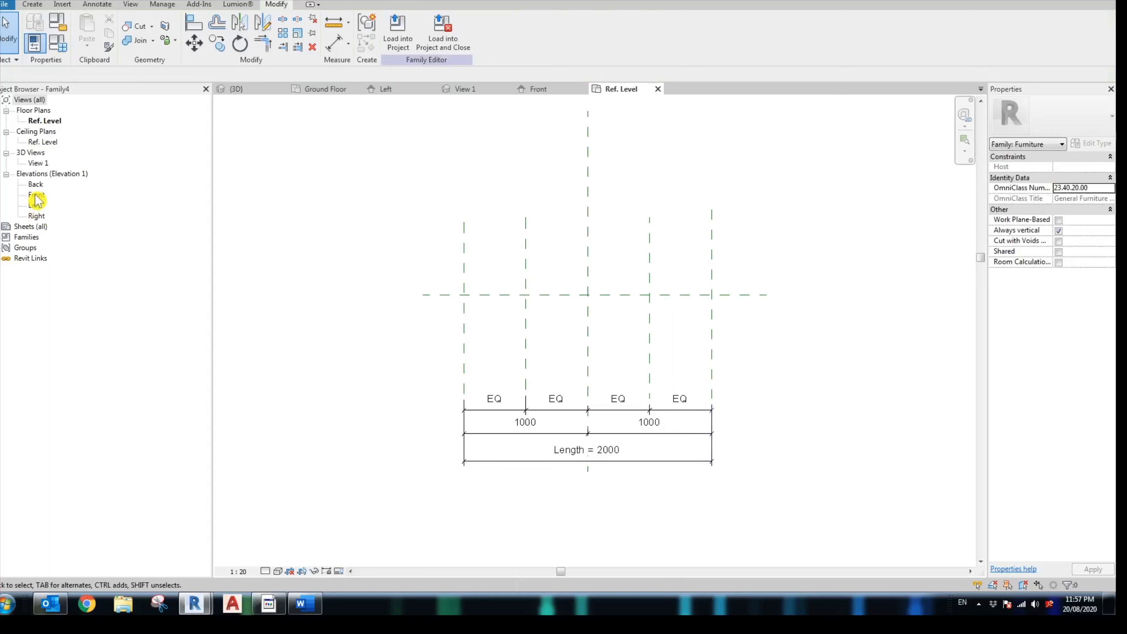
# Step: In the Front elevation, draw four horizontal reference planes at about 287, 447, 664 and 845 above Ref. Level
pyautogui.doubleClick(36, 196)
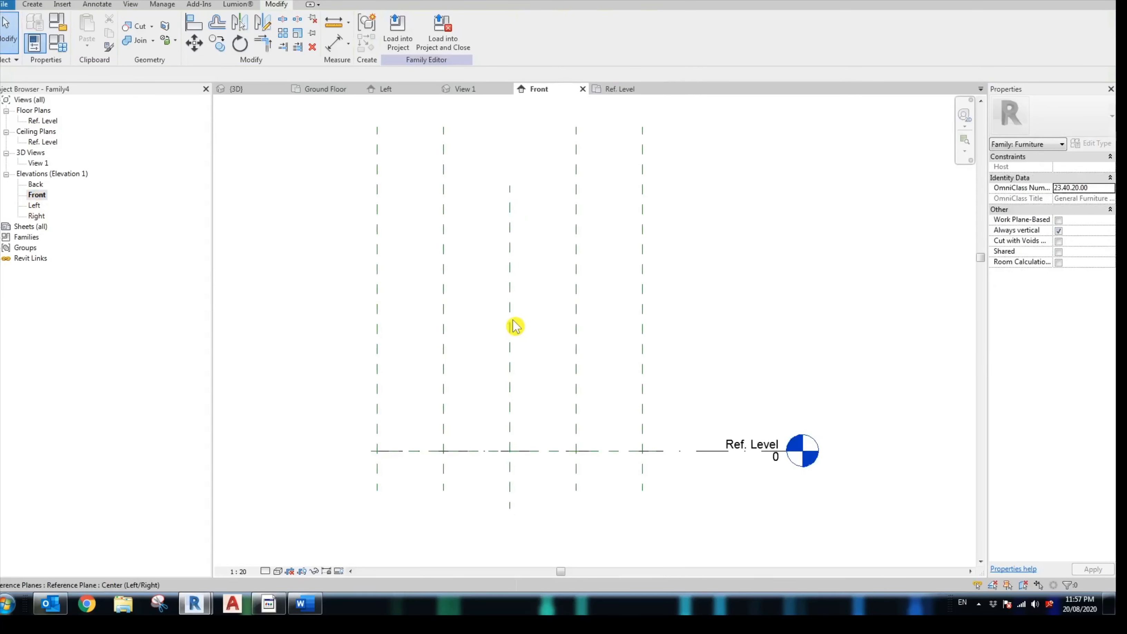
pyautogui.click(32, 4)
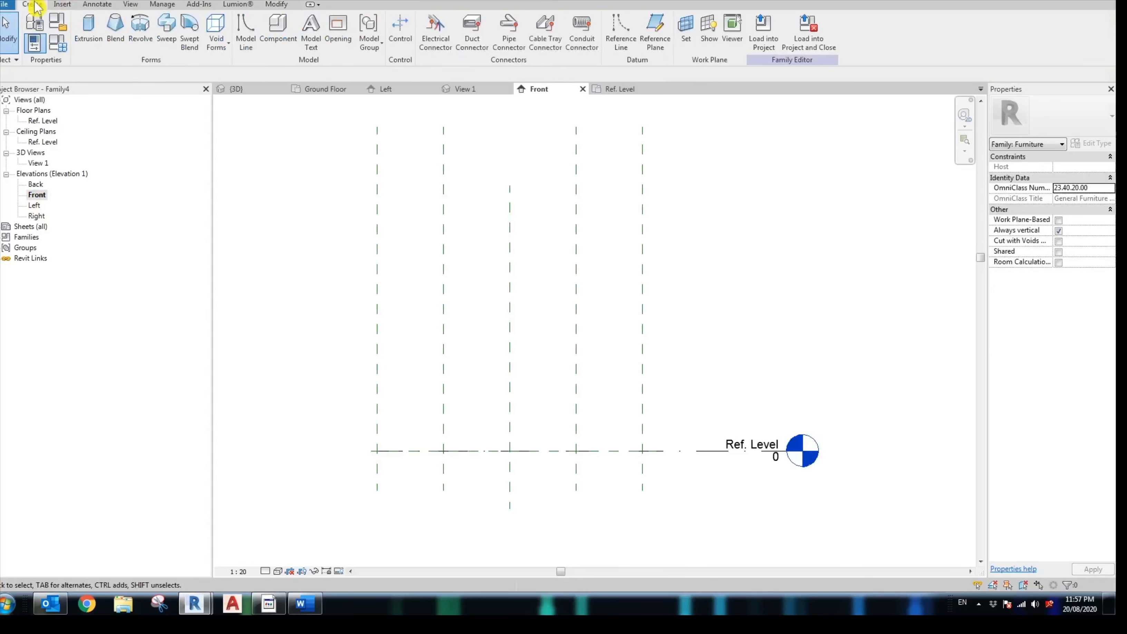
pyautogui.click(665, 37)
pyautogui.click(355, 338)
pyautogui.click(734, 338)
pyautogui.click(345, 391)
pyautogui.click(725, 391)
pyautogui.click(349, 412)
pyautogui.click(721, 412)
pyautogui.press('Escape')
pyautogui.press('Escape')
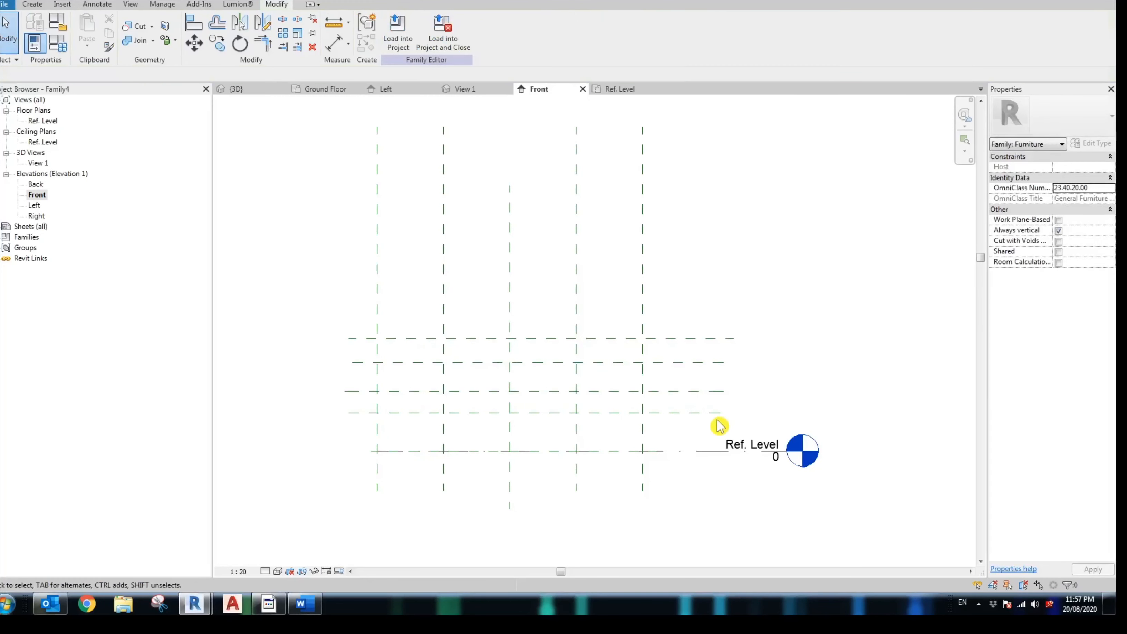
# Step: Dimension the horizontal planes with an overall height from Ref. Level and a chain through every plane, placed left of them
pyautogui.click(336, 45)
pyautogui.click(410, 451)
pyautogui.click(417, 338)
pyautogui.click(422, 362)
pyautogui.click(426, 391)
pyautogui.click(427, 412)
pyautogui.click(321, 394)
pyautogui.press('Escape')
pyautogui.press('Escape')
# Step: Set the topmost horizontal reference plane to 900 above Ref. Level
pyautogui.click(400, 339)
pyautogui.click(280, 394)
pyautogui.write('9')
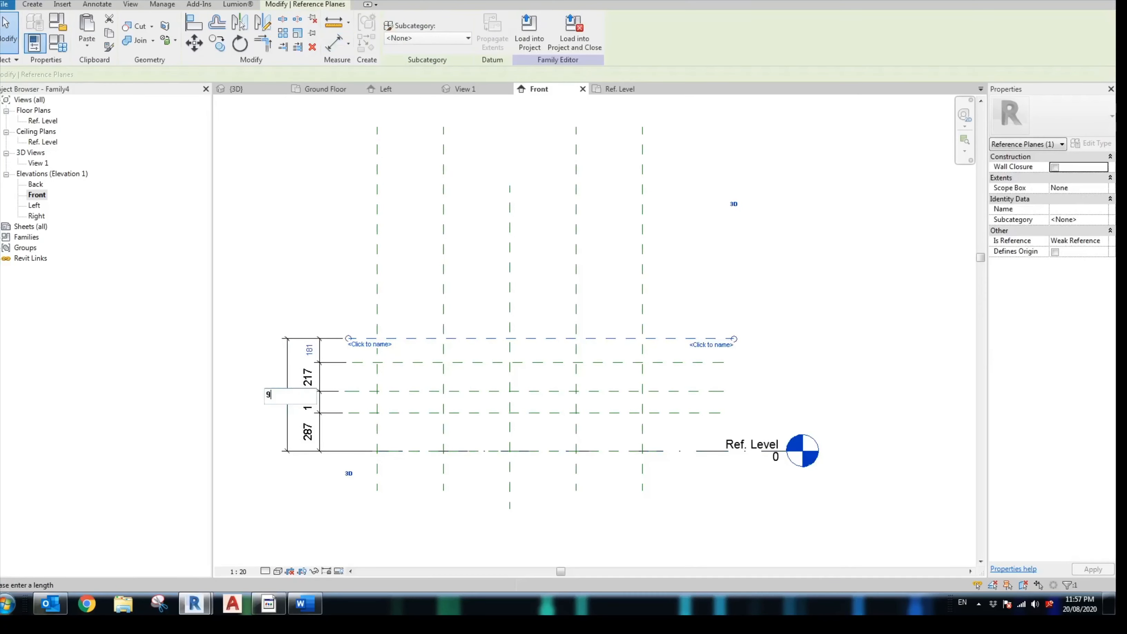
pyautogui.write('00')
pyautogui.press('Return')
# Step: Set the second horizontal plane 150 below the top one and the third plane 20 below the second
pyautogui.click(402, 362)
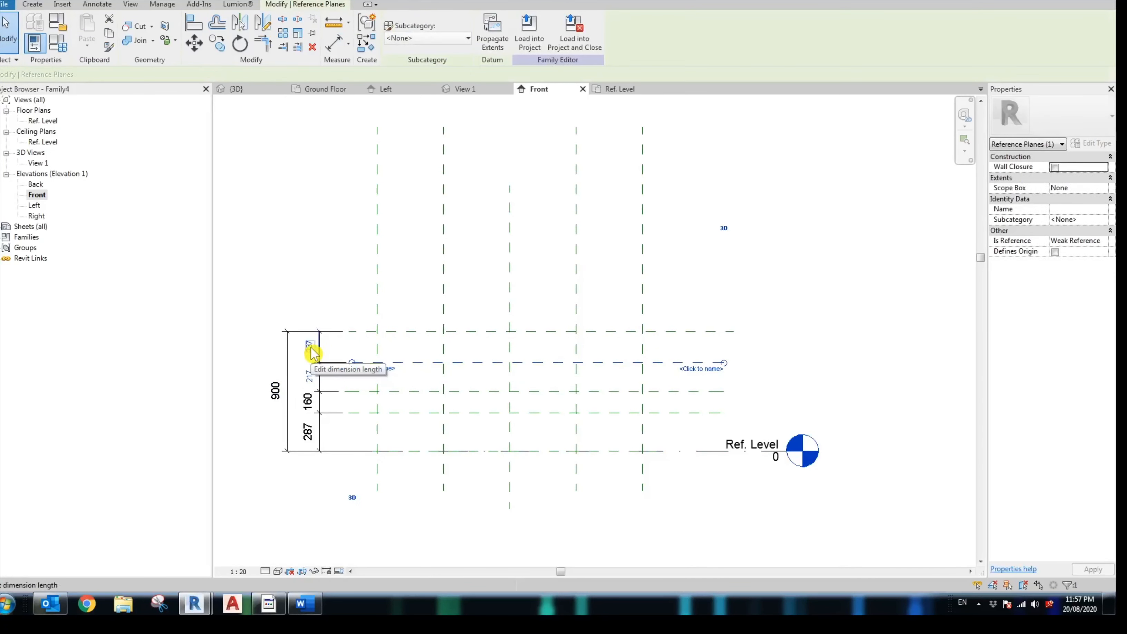
pyautogui.click(312, 347)
pyautogui.write('150')
pyautogui.press('Return')
pyautogui.click(399, 391)
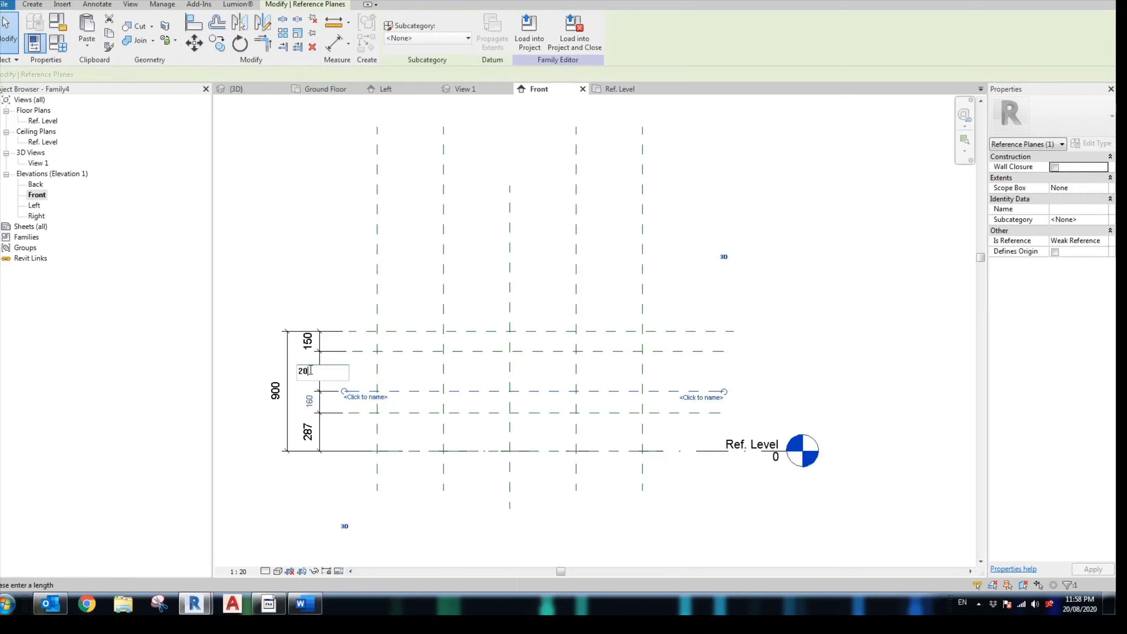
pyautogui.press('Delete')
# Step: Add an aligned dimension between the lowest and the topmost drawn horizontal reference planes
pyautogui.press('d')
pyautogui.press('i')
pyautogui.click(405, 414)
pyautogui.click(412, 331)
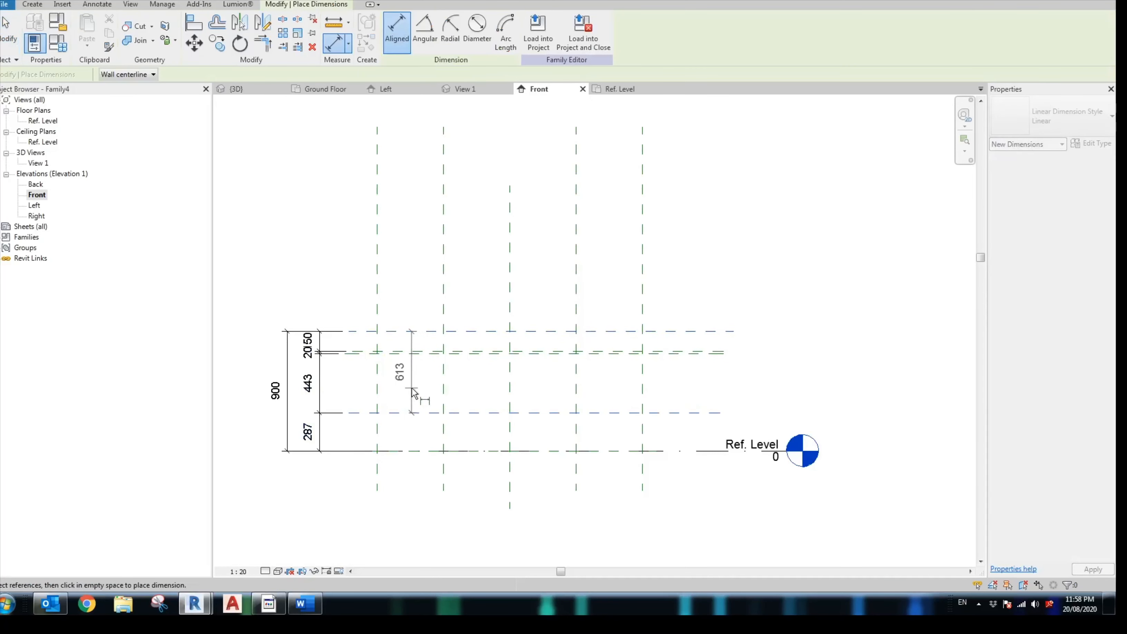
pyautogui.click(406, 384)
pyautogui.press('Escape')
pyautogui.press('Escape')
# Step: Set the lowest drawn horizontal reference plane to 540 below the topmost one
pyautogui.click(432, 412)
pyautogui.click(400, 372)
pyautogui.write('540')
pyautogui.press('Return')
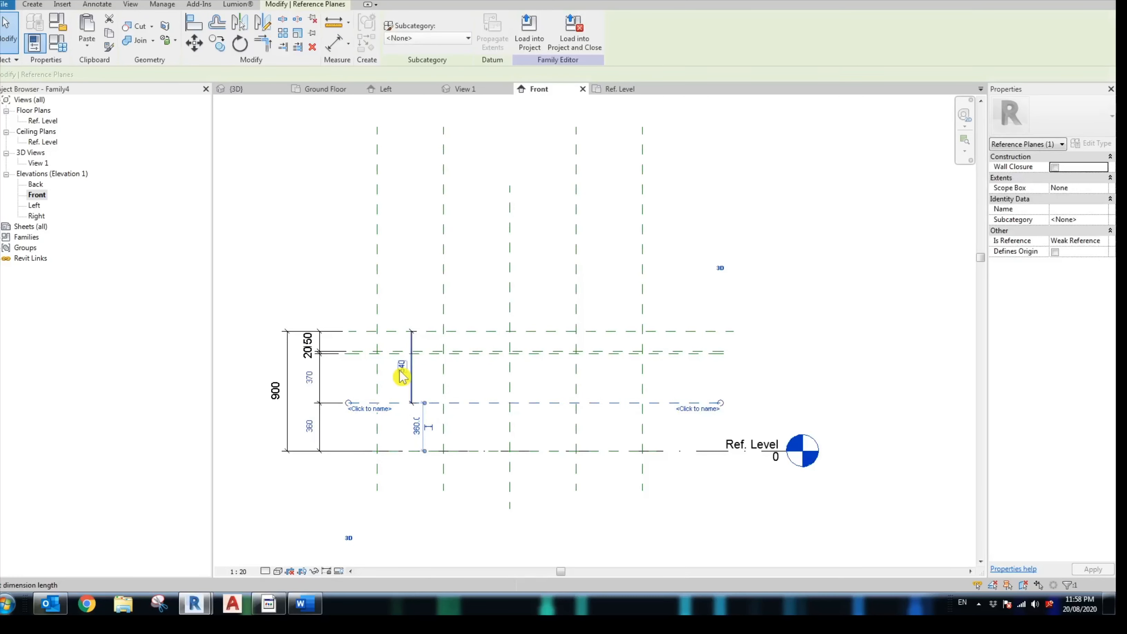
pyautogui.click(463, 311)
# Step: Move the 540 dimension out beyond the right ends of the horizontal reference planes
pyautogui.click(416, 390)
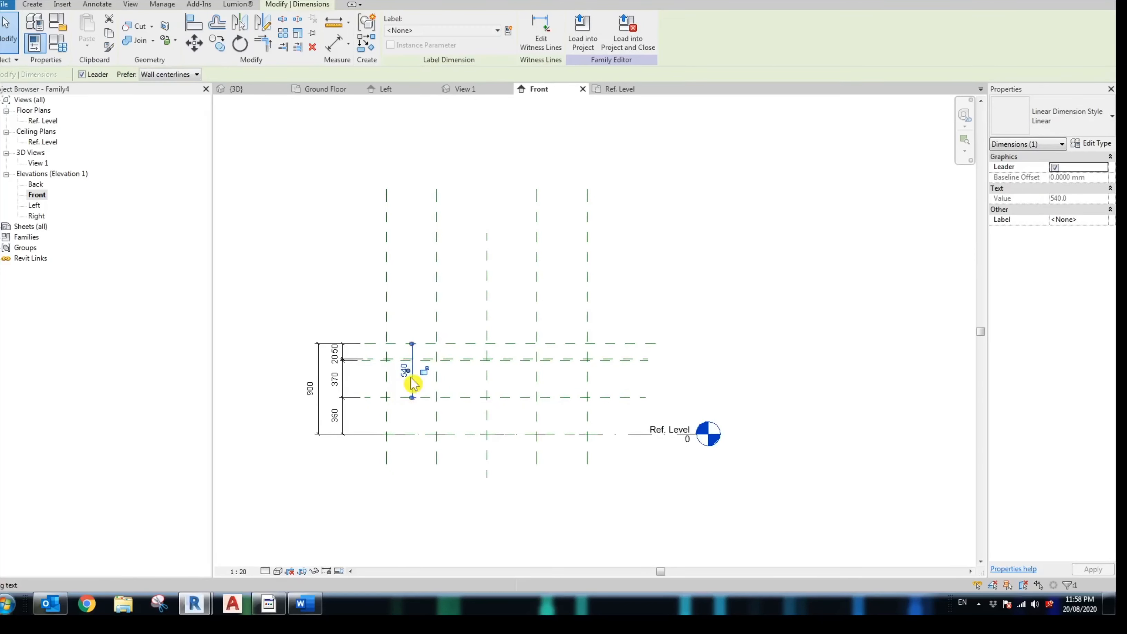
pyautogui.press('Escape')
pyautogui.click(415, 398)
pyautogui.moveTo(416, 398); pyautogui.dragTo(788, 415)
pyautogui.press('Escape')
pyautogui.moveTo(461, 480); pyautogui.dragTo(515, 468, button='middle')
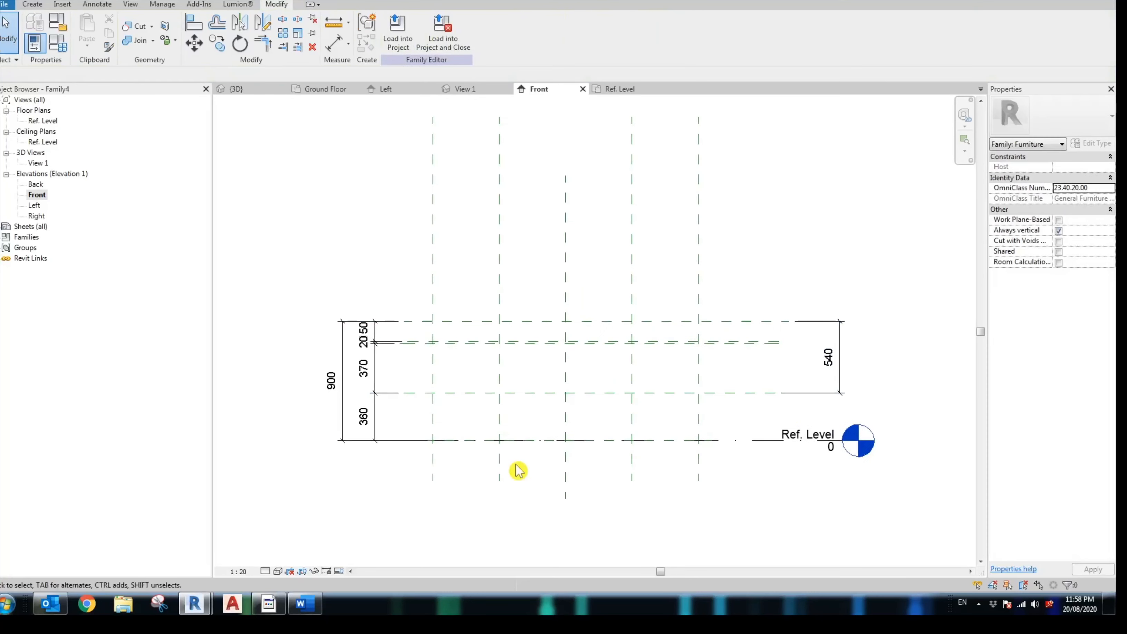
# Step: Start an extrusion and sketch a 2000 by 150 rectangle between the outer vertical planes and the top two horizontal planes
pyautogui.click(32, 4)
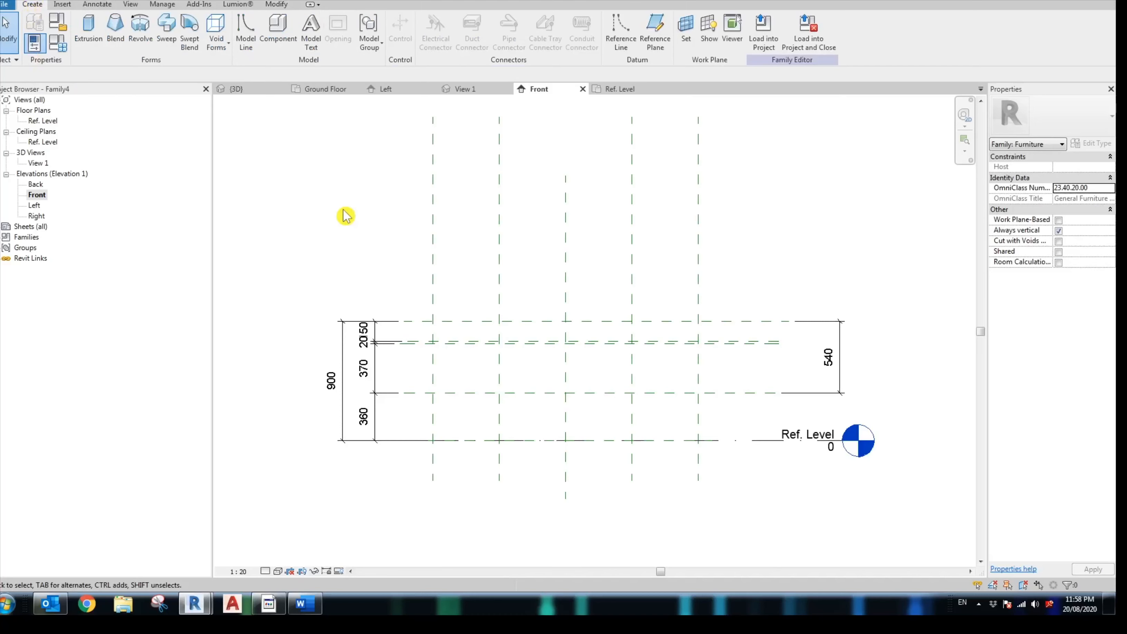
pyautogui.click(89, 28)
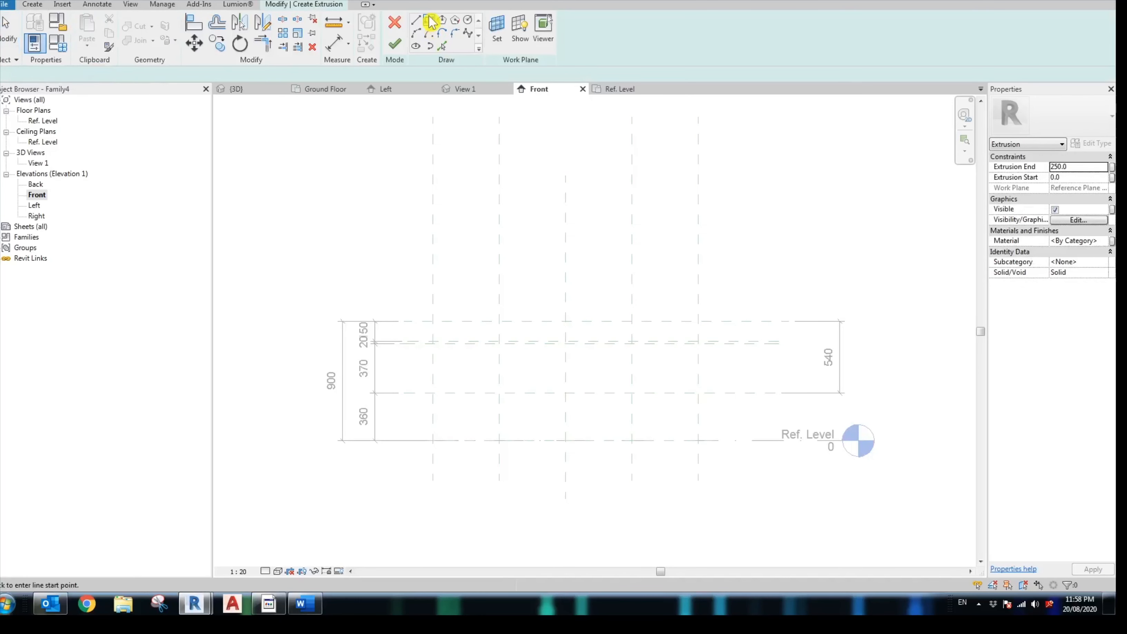
pyautogui.click(431, 21)
pyautogui.click(433, 321)
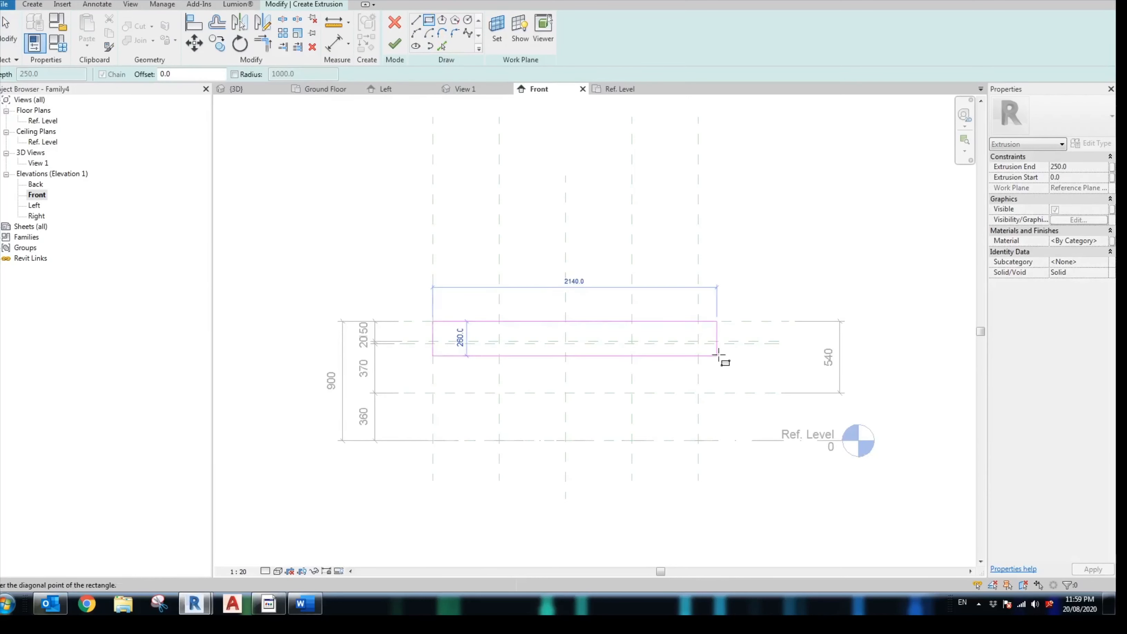
pyautogui.scroll(3, 696, 345)
pyautogui.click(702, 338)
pyautogui.scroll(-2, 702, 337)
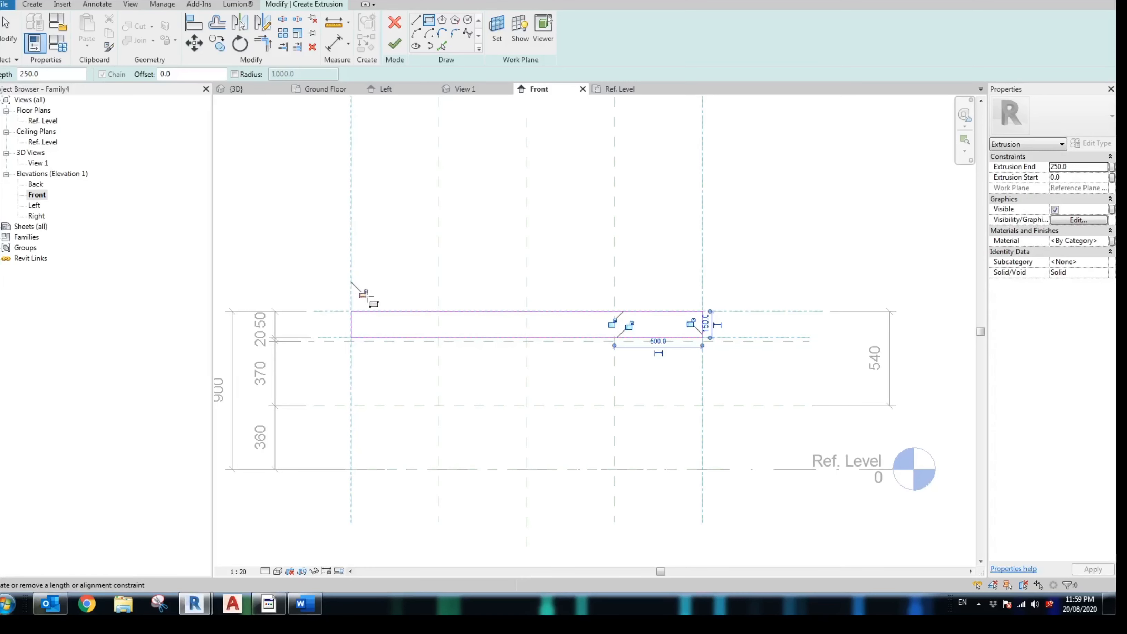
# Step: Lock all four edges of the rectangle to their reference planes and end the rectangle sketching
pyautogui.click(364, 295)
pyautogui.click(683, 289)
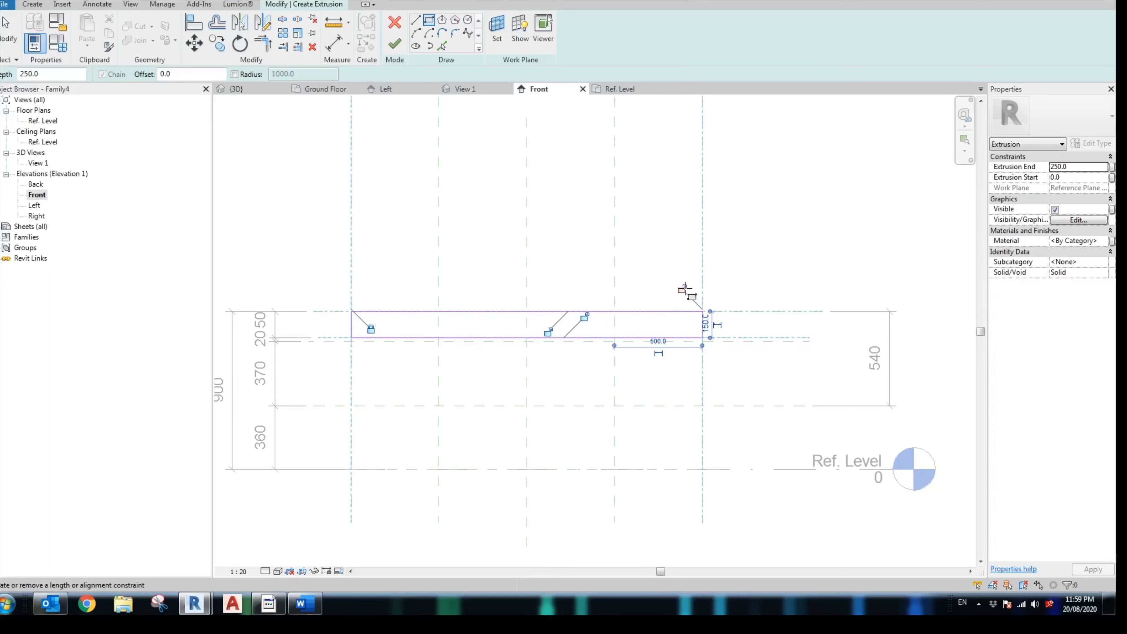
pyautogui.click(585, 317)
pyautogui.click(547, 331)
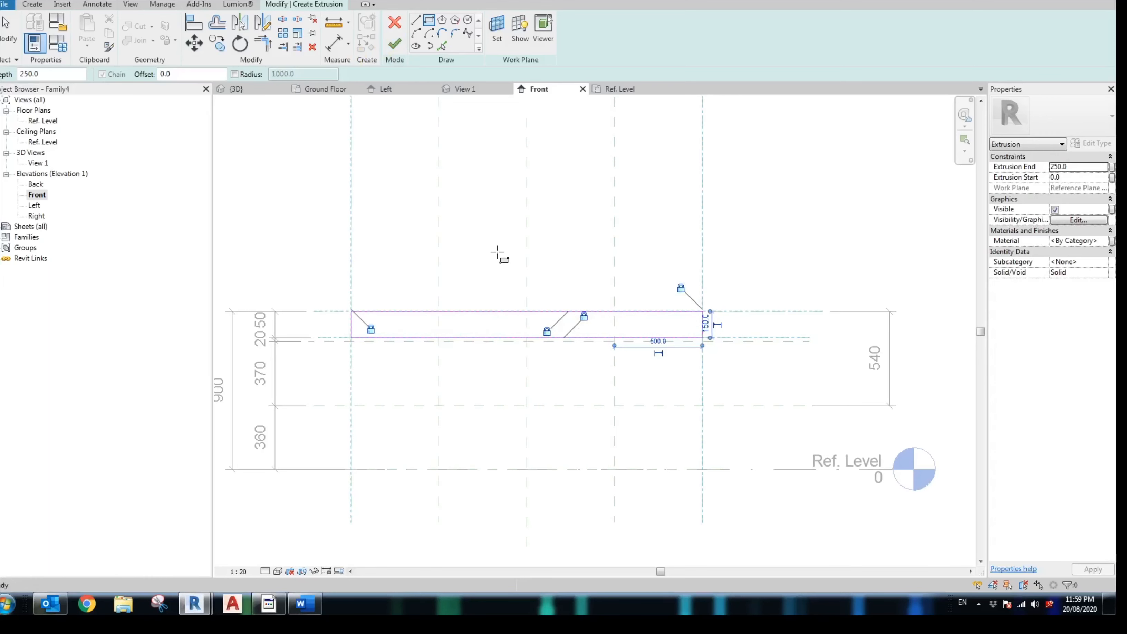
pyautogui.press('Escape')
pyautogui.press('Escape')
# Step: Set the extrusion end to 500, link its material to a new Bench top type parameter, and finish the extrusion
pyautogui.click(1084, 167)
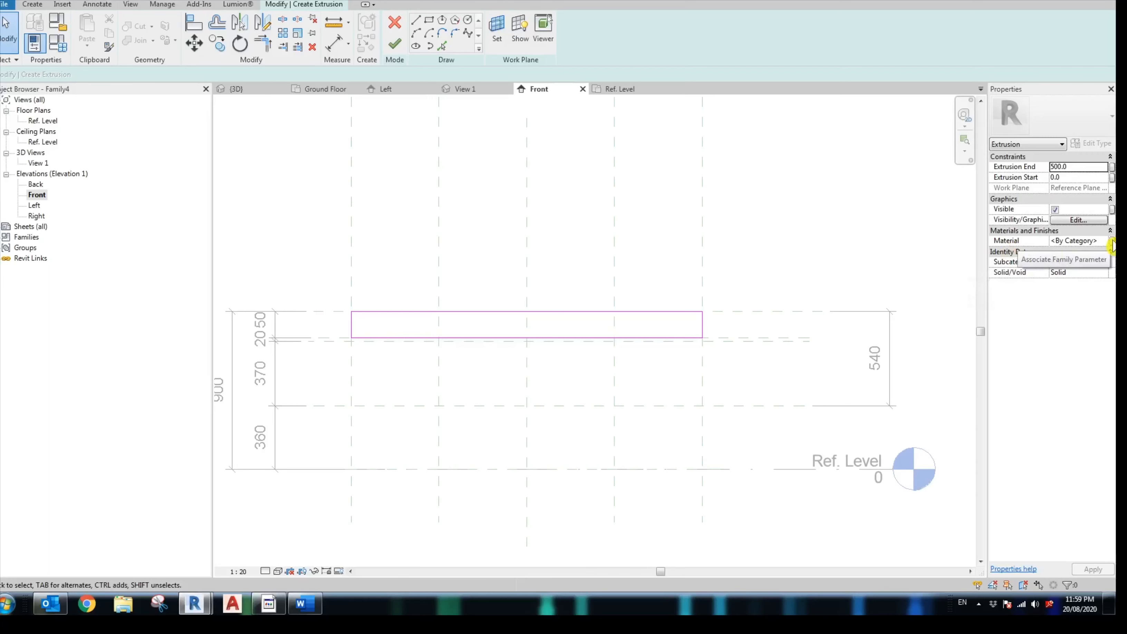
pyautogui.click(1112, 245)
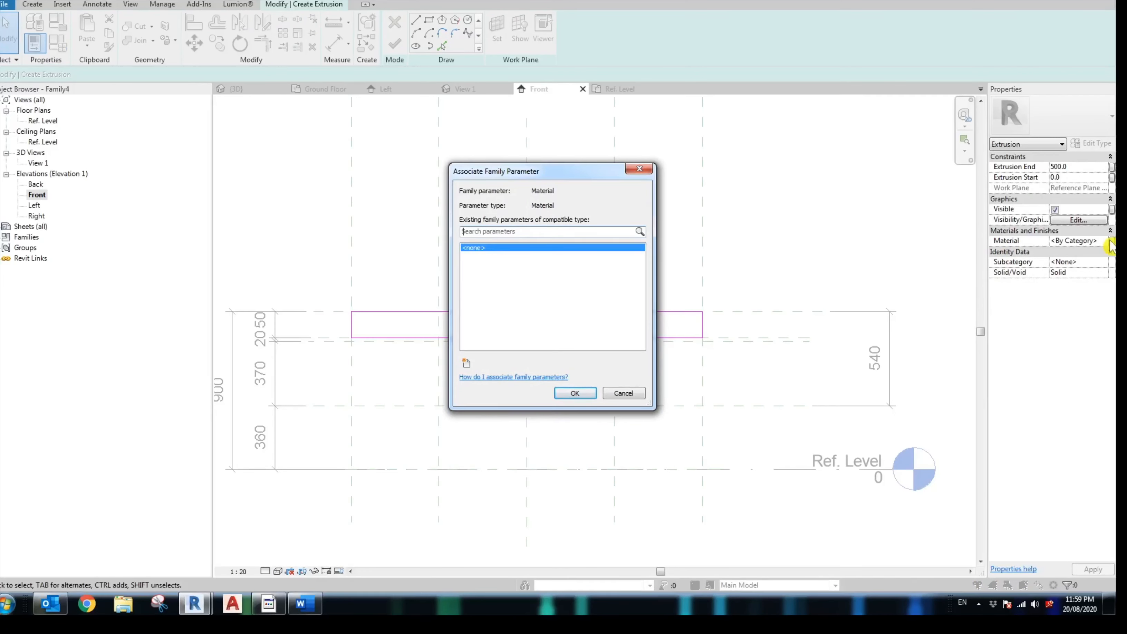
pyautogui.click(466, 363)
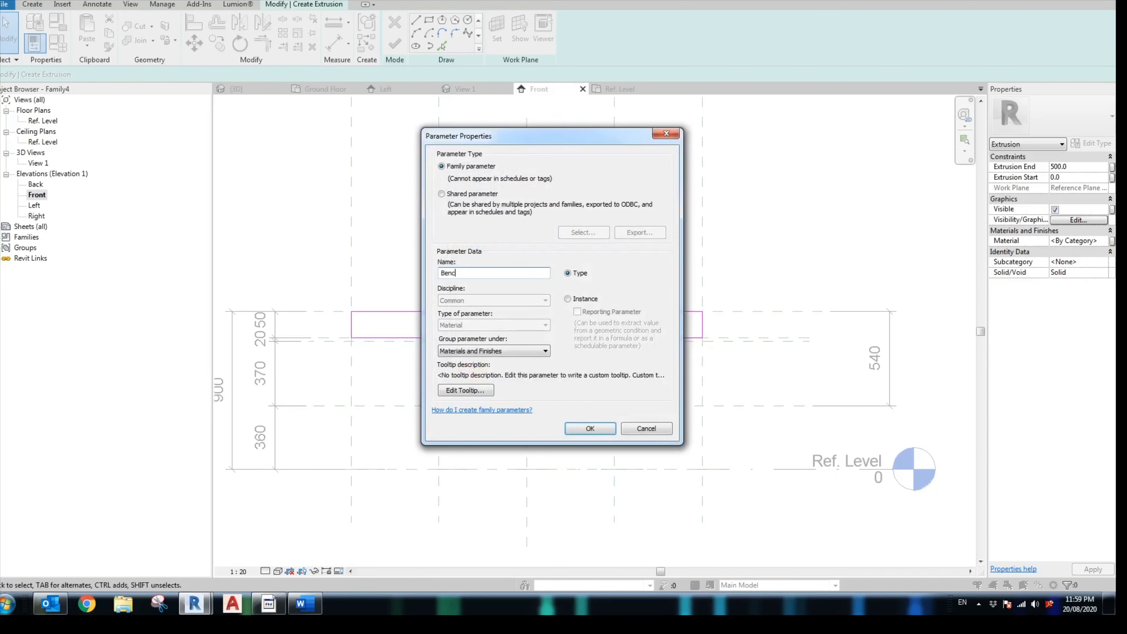
pyautogui.click(581, 429)
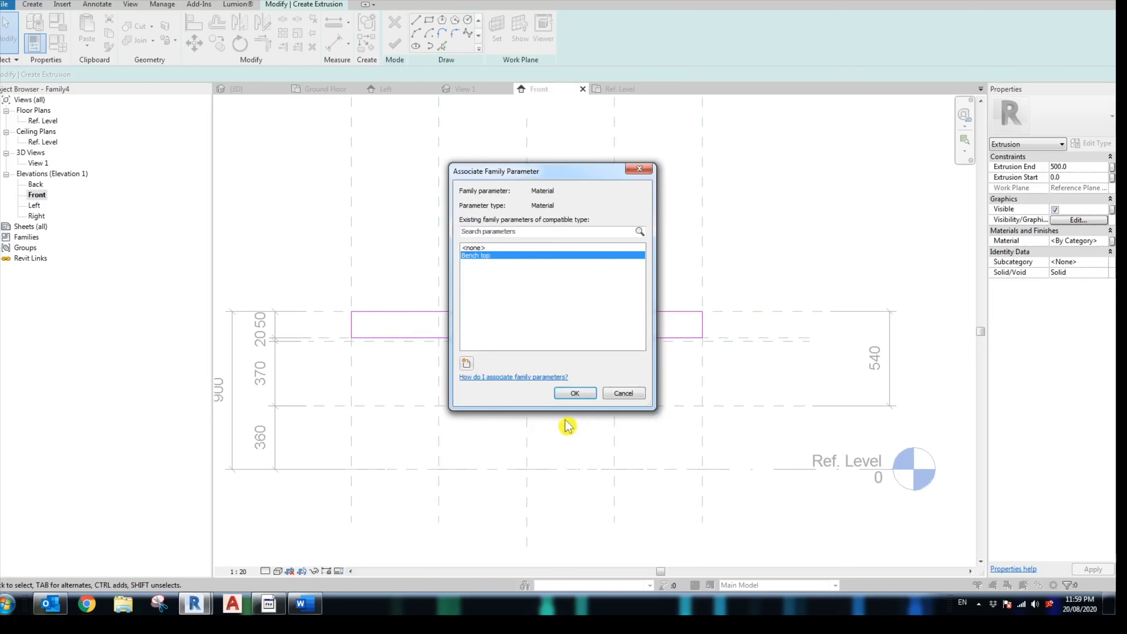
pyautogui.click(576, 393)
pyautogui.click(394, 46)
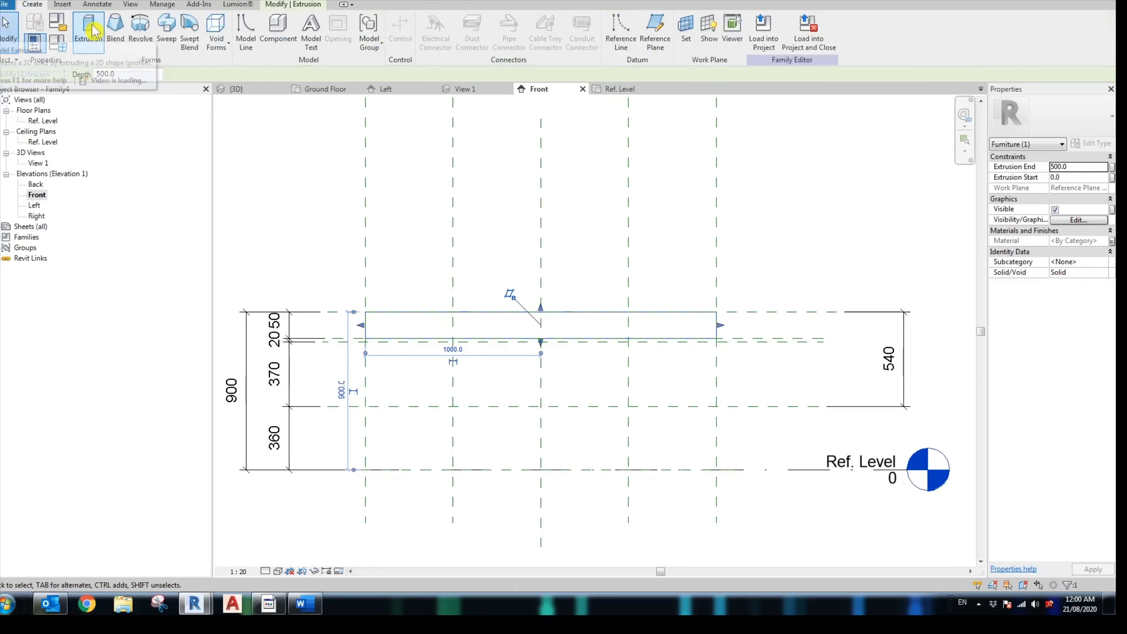
# Step: Start an extrusion and sketch a 2000 by 370 rectangle below the 20 gap, locking its edges to the reference planes
pyautogui.click(89, 31)
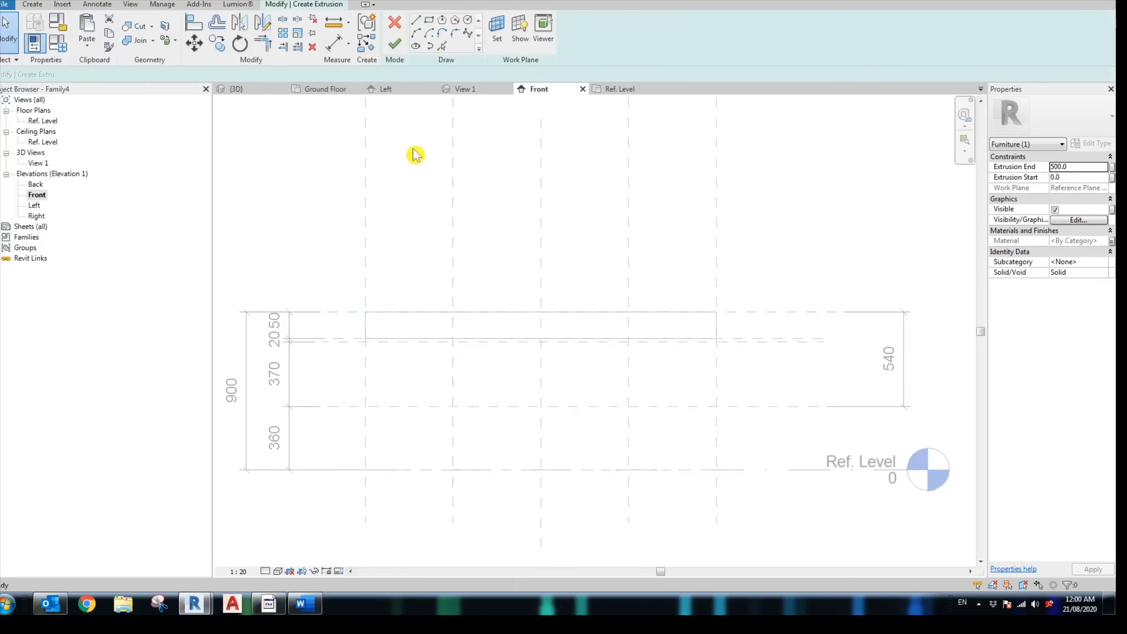
pyautogui.click(429, 21)
pyautogui.click(365, 407)
pyautogui.click(717, 340)
pyautogui.scroll(2, 366, 391)
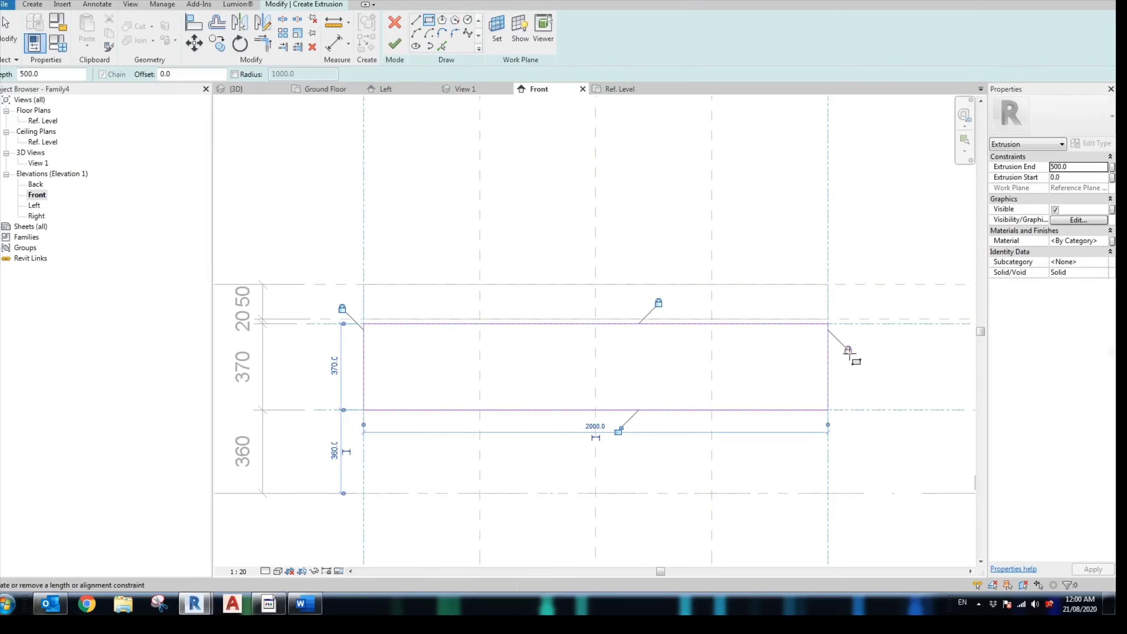
# Step: Set the extrusion end to 480, link its material to a new Cabinet type parameter, and finish the extrusion
pyautogui.click(1082, 167)
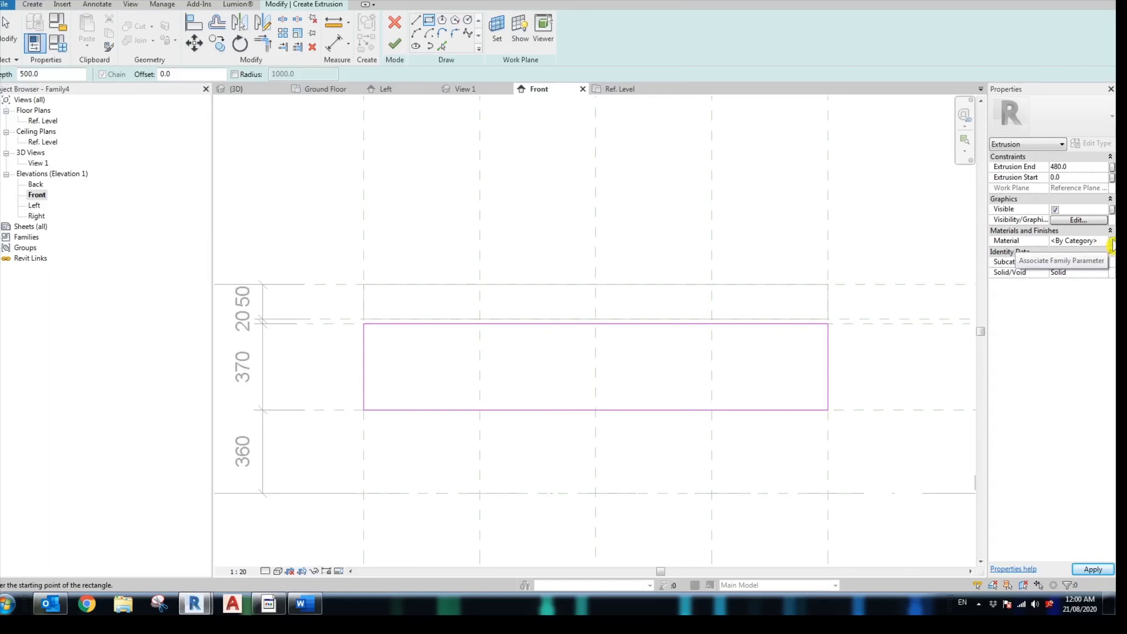
pyautogui.click(1112, 242)
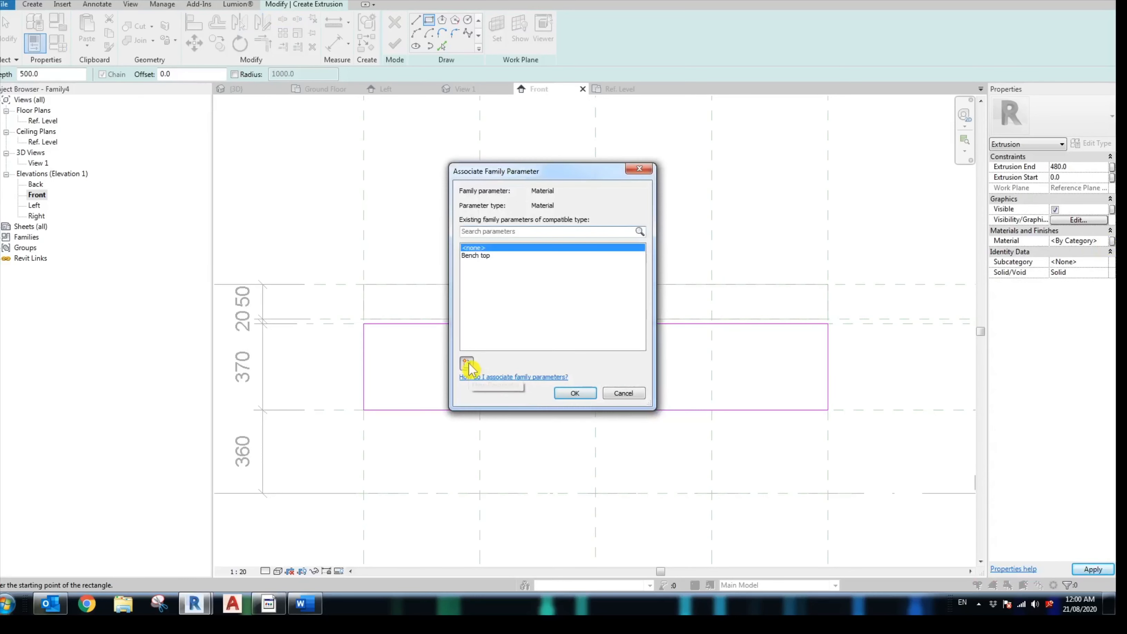
pyautogui.click(467, 364)
pyautogui.write('Cabinet')
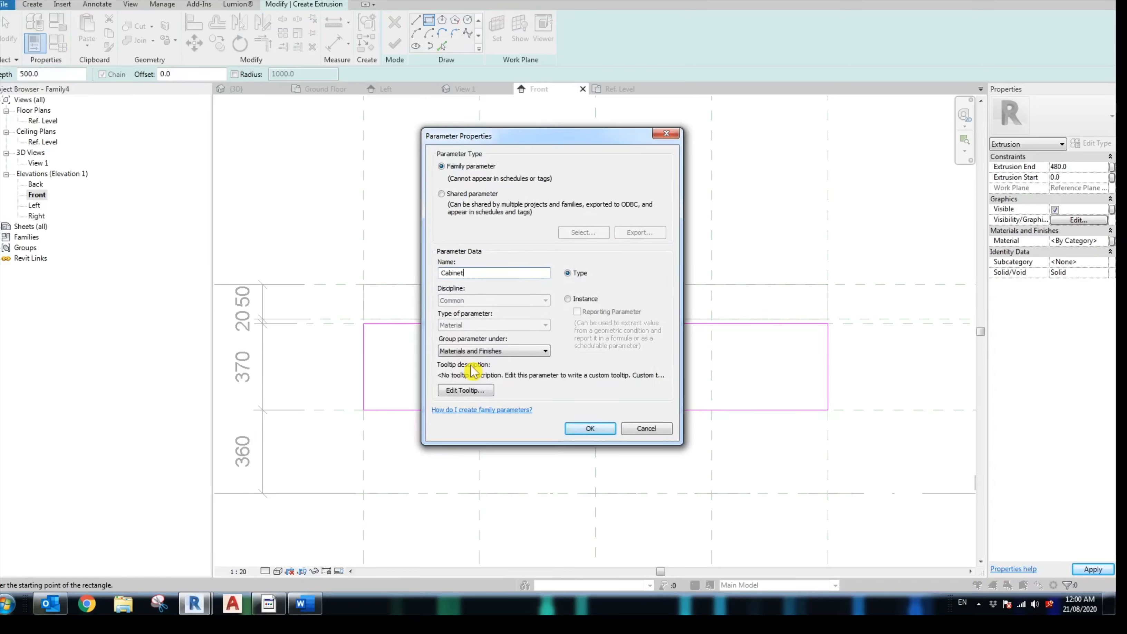
pyautogui.click(582, 429)
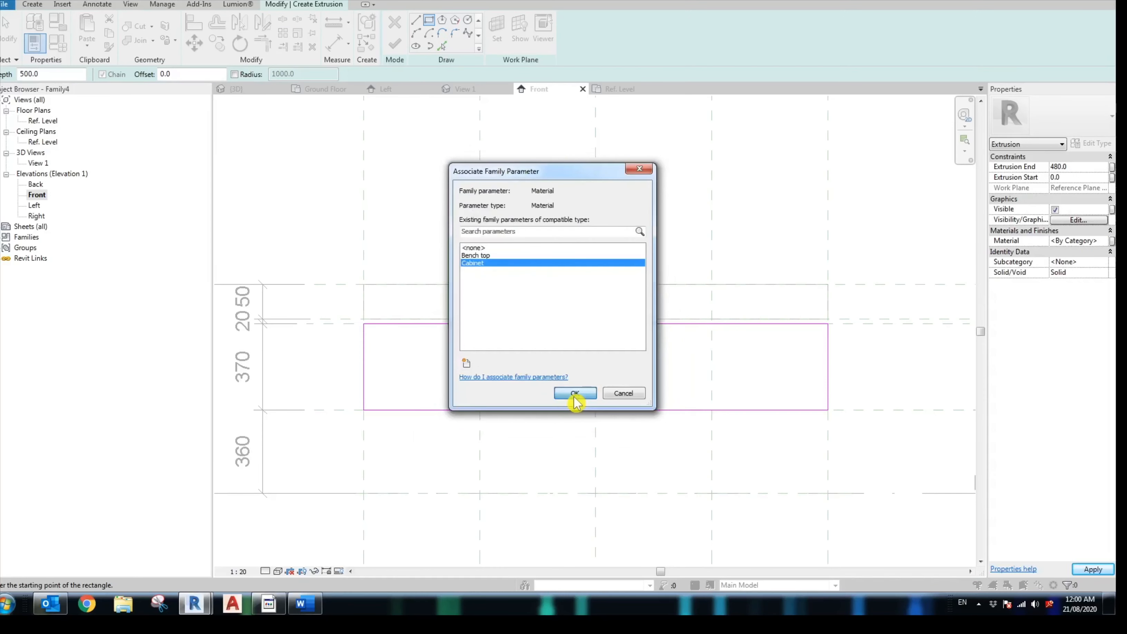
pyautogui.click(578, 395)
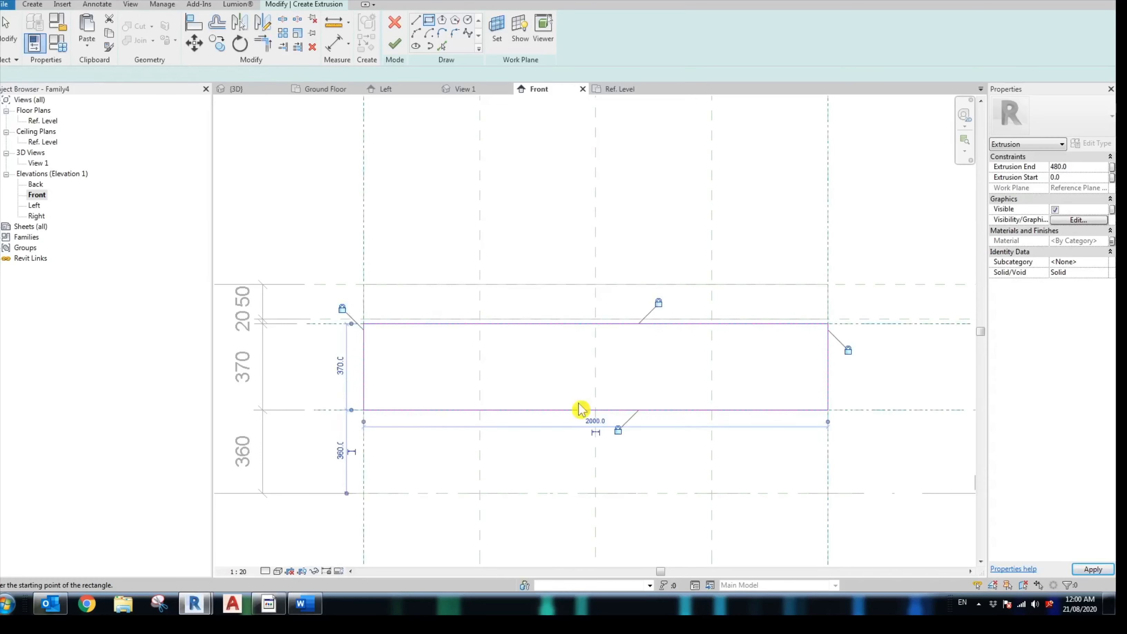
pyautogui.click(395, 44)
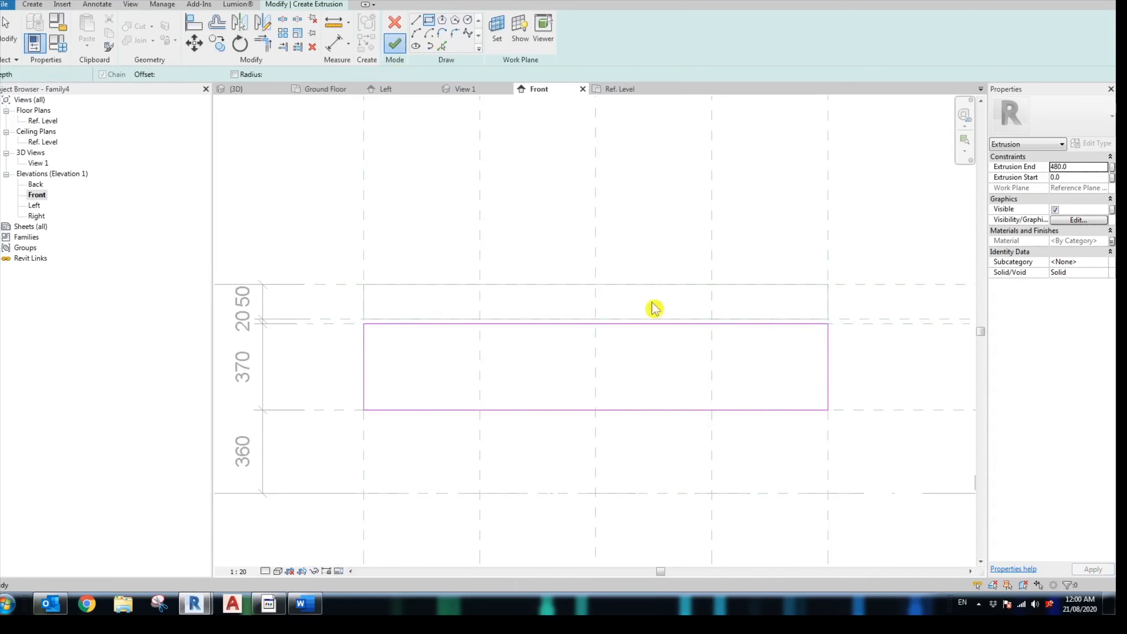
# Step: Start another extrusion with the front face of the cabinet block as its work plane
pyautogui.click(31, 6)
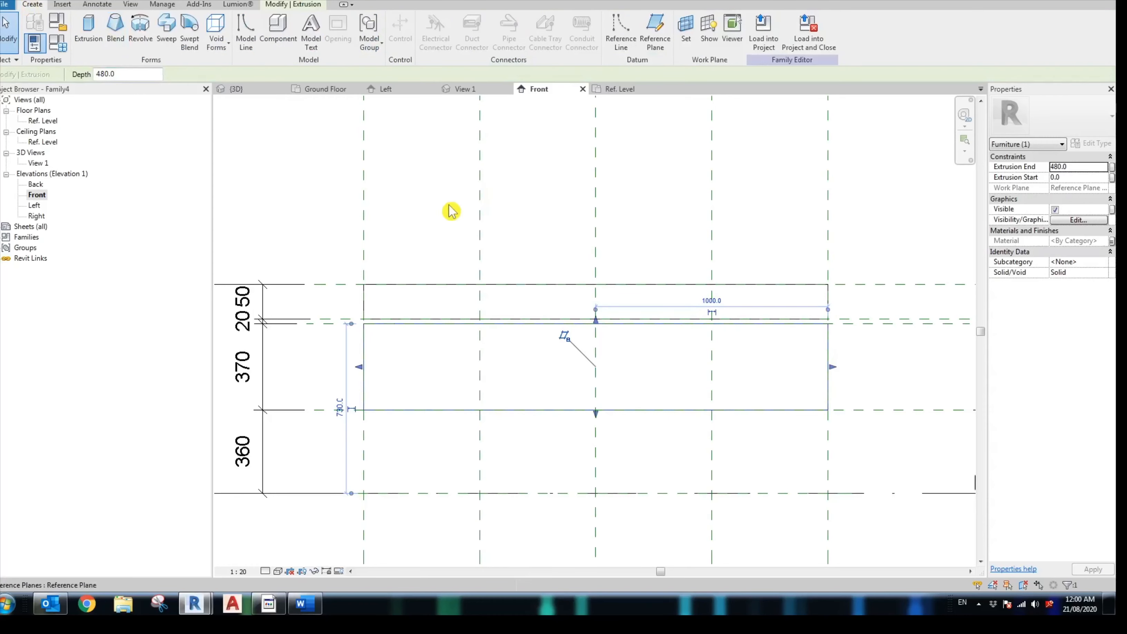
pyautogui.click(89, 28)
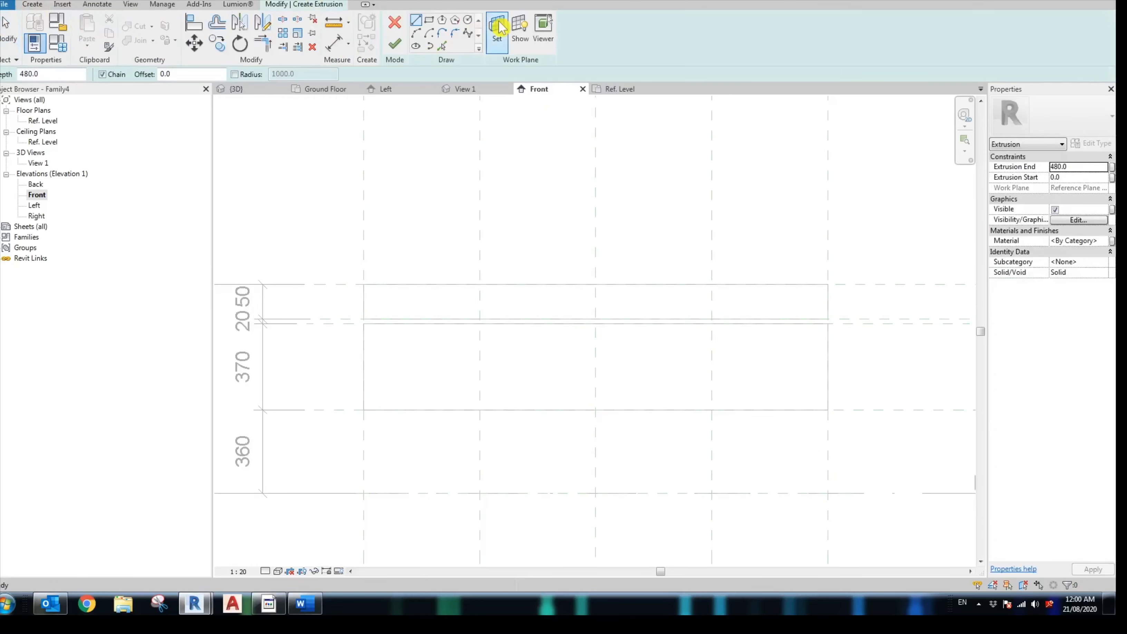
pyautogui.click(497, 24)
pyautogui.click(521, 361)
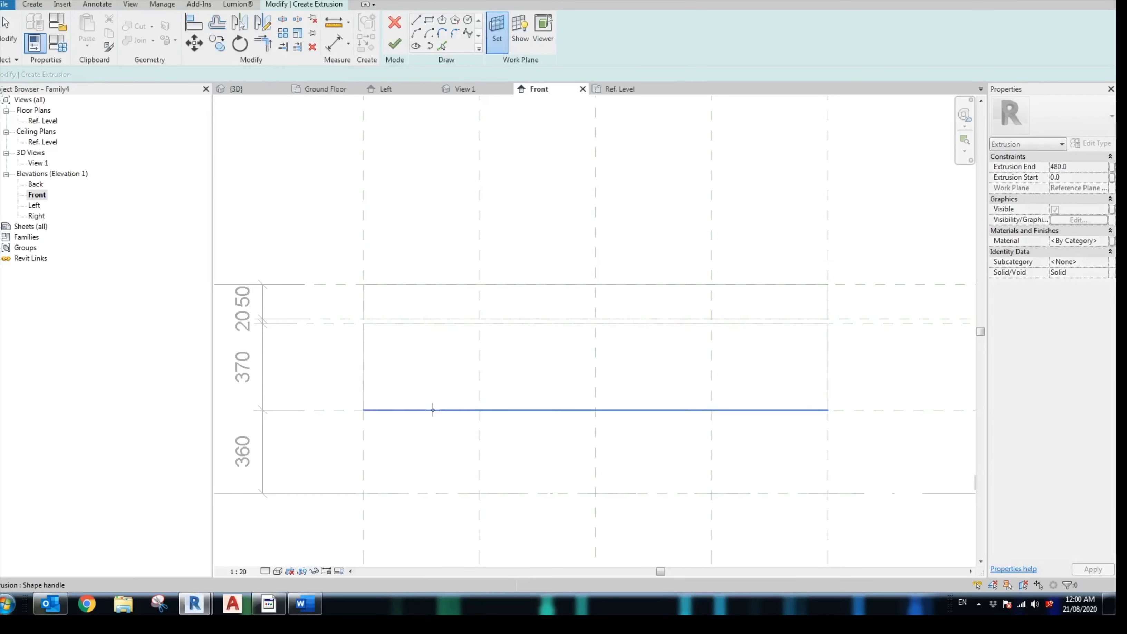
pyautogui.click(438, 416)
# Step: Sketch a 500 by 370 rectangle over the cabinet's leftmost bay and lock all four edges to the reference planes
pyautogui.click(429, 22)
pyautogui.click(364, 410)
pyautogui.click(480, 324)
pyautogui.moveTo(369, 389); pyautogui.dragTo(446, 362, button='middle')
pyautogui.click(419, 319)
pyautogui.click(576, 336)
pyautogui.click(699, 276)
pyautogui.click(651, 403)
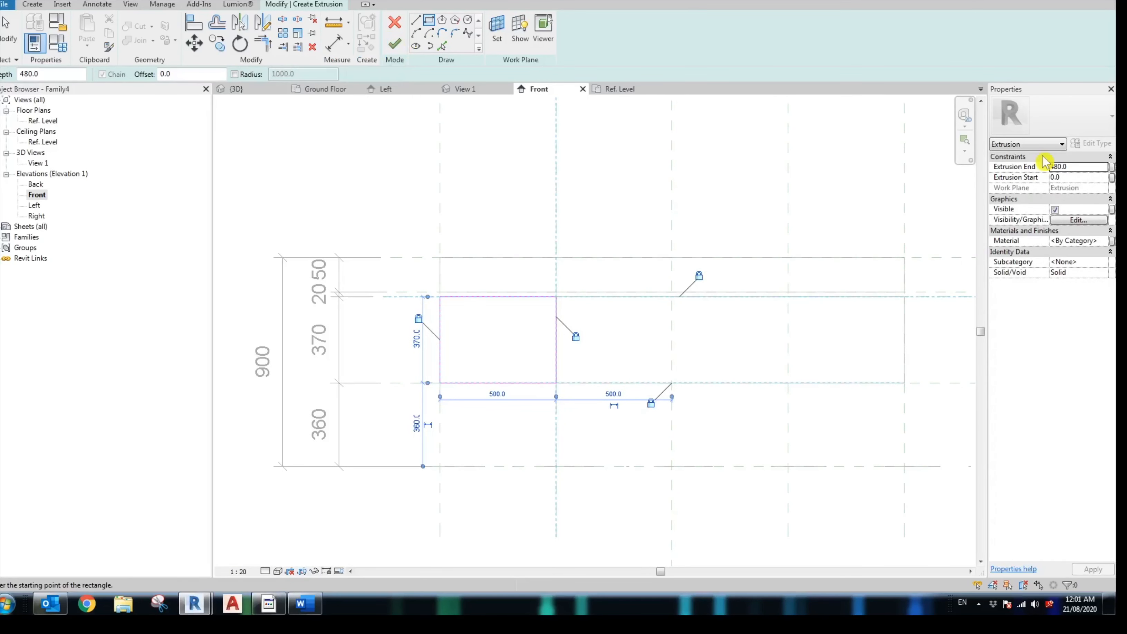
# Step: Set the door panel's extrusion end to 20 and link its material to the existing Cabinet parameter
pyautogui.click(1091, 167)
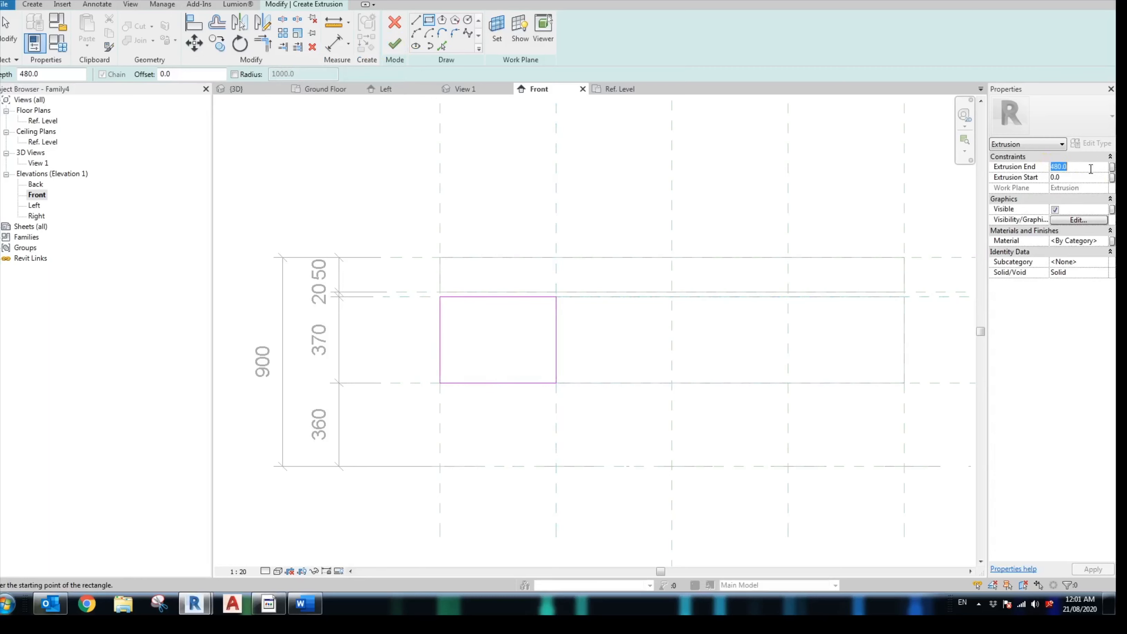
pyautogui.click(1111, 242)
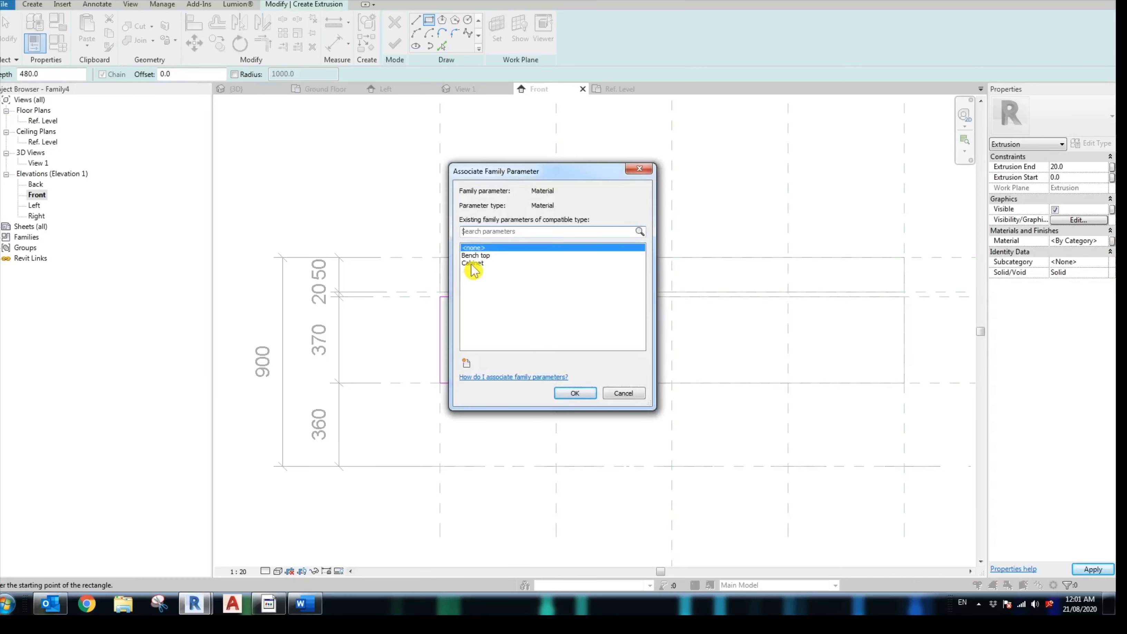
pyautogui.click(473, 263)
pyautogui.click(575, 393)
# Step: Mirror the finished door panel about the second vertical reference plane and lock the copy's edges to the adjoining planes
pyautogui.click(240, 23)
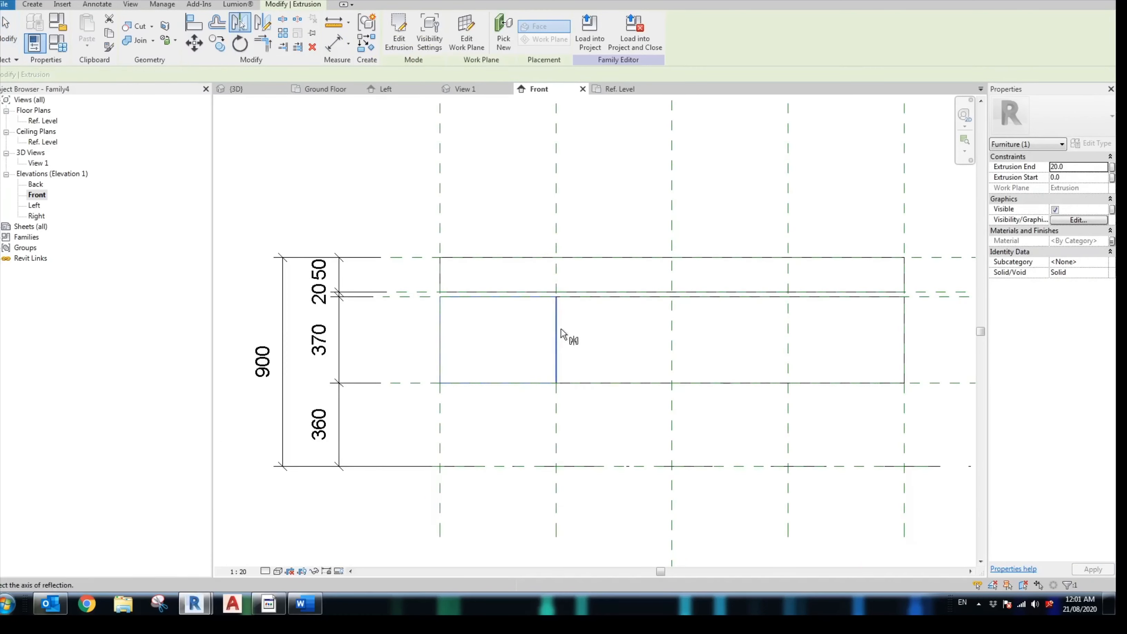
pyautogui.click(561, 328)
pyautogui.scroll(1, 595, 318)
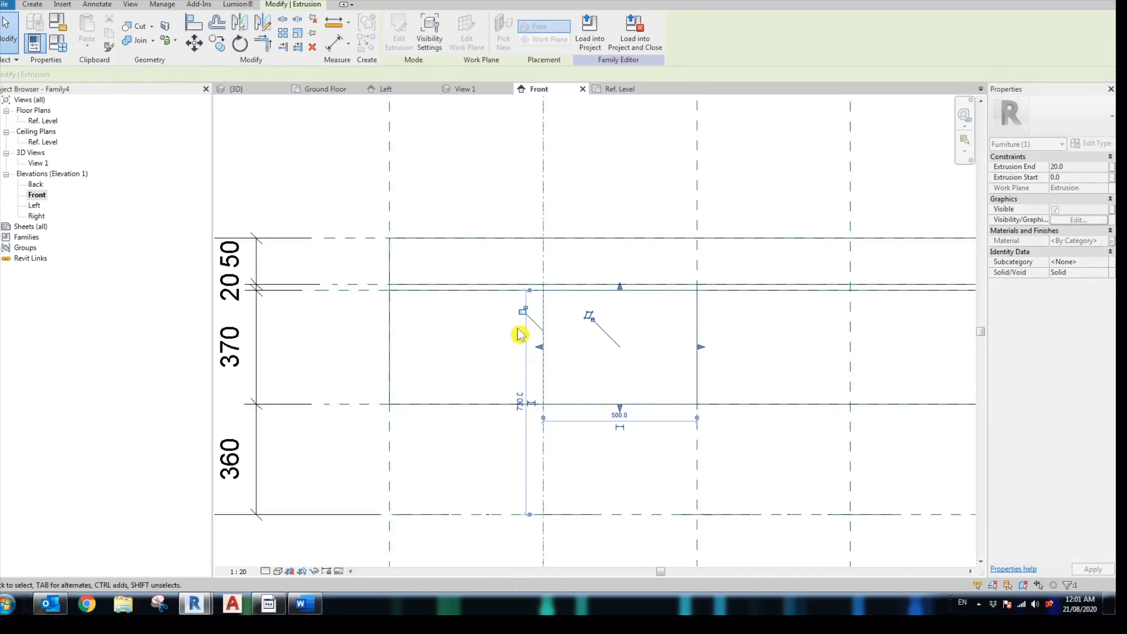
pyautogui.click(524, 312)
pyautogui.click(620, 408)
pyautogui.click(622, 427)
pyautogui.click(701, 347)
pyautogui.click(717, 352)
pyautogui.scroll(-1, 724, 360)
pyautogui.moveTo(723, 361); pyautogui.dragTo(606, 381, button='middle')
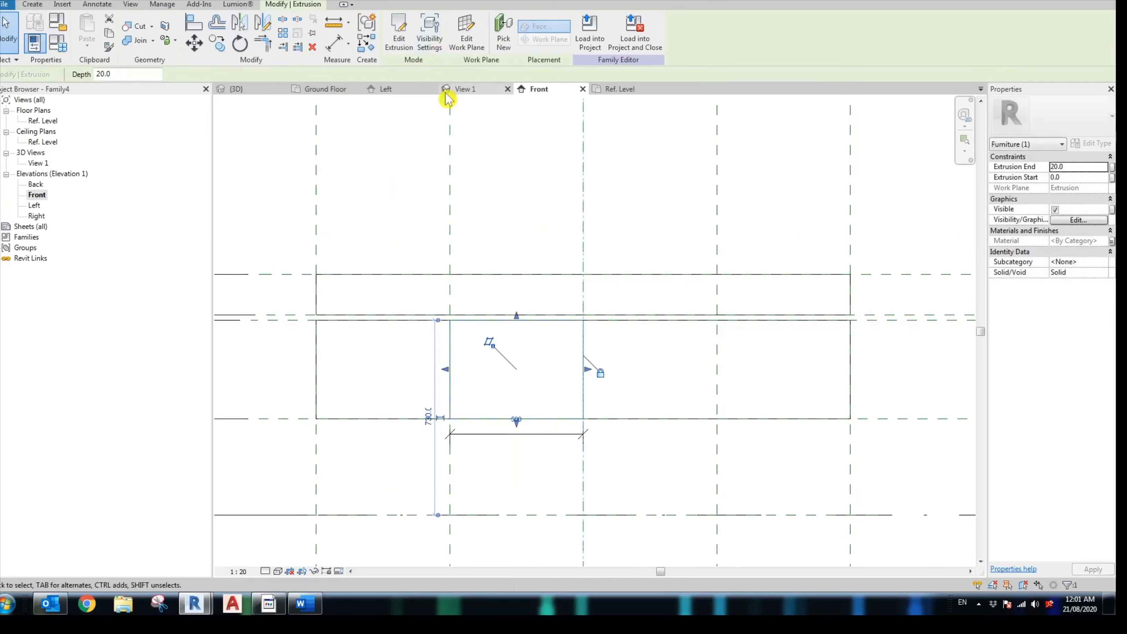
# Step: Mirror the second door panel about the centre plane and lock the new panel's edges to the reference planes
pyautogui.click(240, 23)
pyautogui.click(583, 379)
pyautogui.click(650, 314)
pyautogui.click(650, 317)
pyautogui.click(633, 302)
pyautogui.click(580, 370)
pyautogui.click(564, 313)
pyautogui.click(650, 423)
pyautogui.click(597, 440)
pyautogui.click(721, 369)
pyautogui.click(736, 350)
# Step: Mirror the third door panel about the fourth vertical plane and align and lock the new panel's edges to the reference planes
pyautogui.click(239, 23)
pyautogui.click(717, 343)
pyautogui.moveTo(784, 316); pyautogui.dragTo(784, 320)
pyautogui.click(634, 303)
pyautogui.moveTo(713, 369); pyautogui.dragTo(717, 370)
pyautogui.click(697, 313)
pyautogui.moveTo(855, 369); pyautogui.dragTo(851, 370)
pyautogui.click(871, 350)
pyautogui.moveTo(784, 424); pyautogui.dragTo(781, 418)
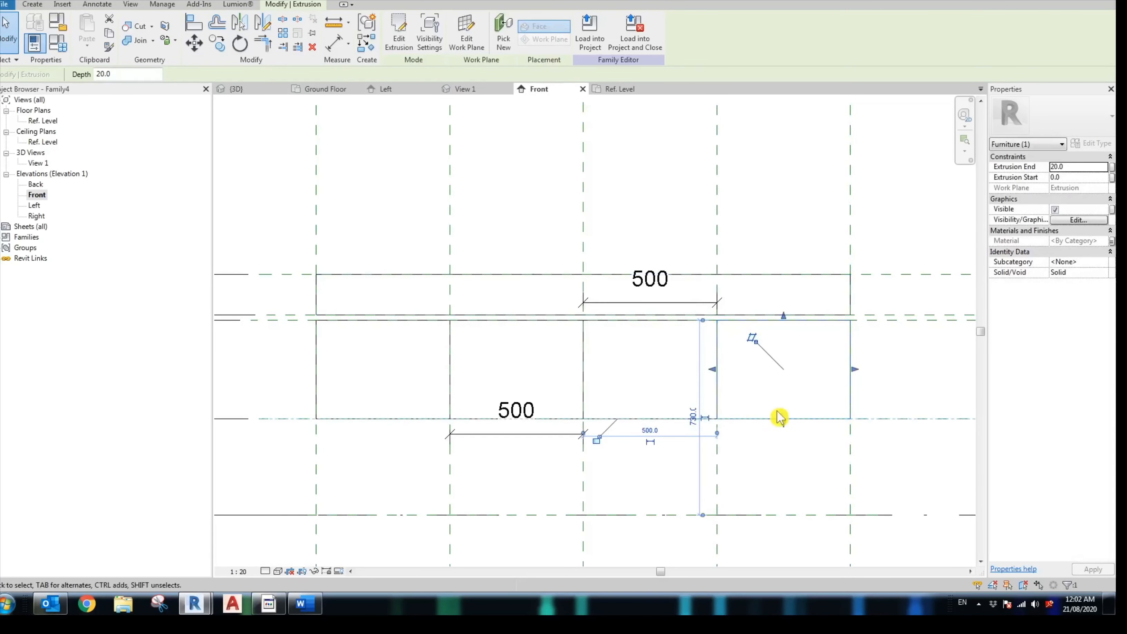
pyautogui.click(493, 256)
pyautogui.scroll(-3, 617, 251)
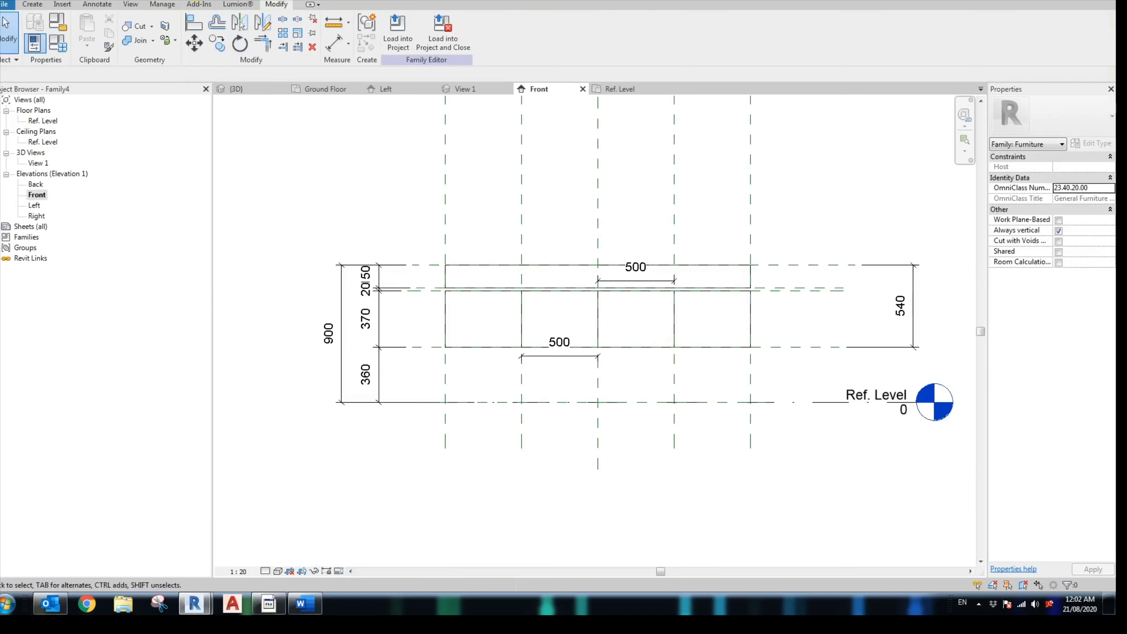
# Step: Show the vanity in the default 3D view and open Vanity Basin.rfa from the Revit Family folder
pyautogui.press('3')
pyautogui.press('d')
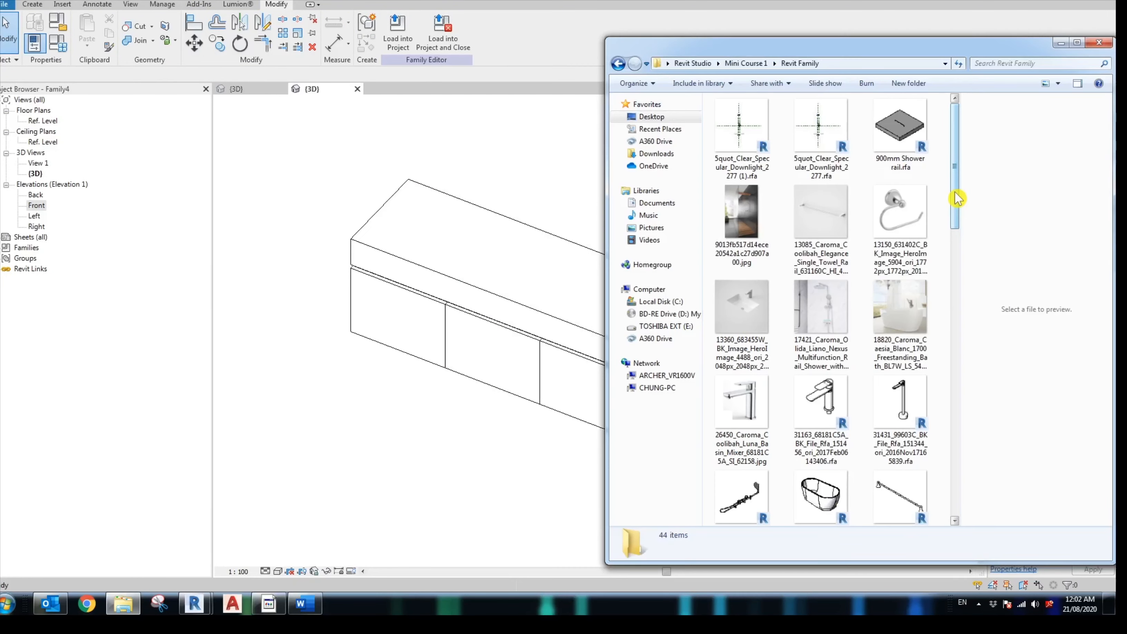
pyautogui.moveTo(958, 199); pyautogui.dragTo(945, 391)
pyautogui.click(821, 384)
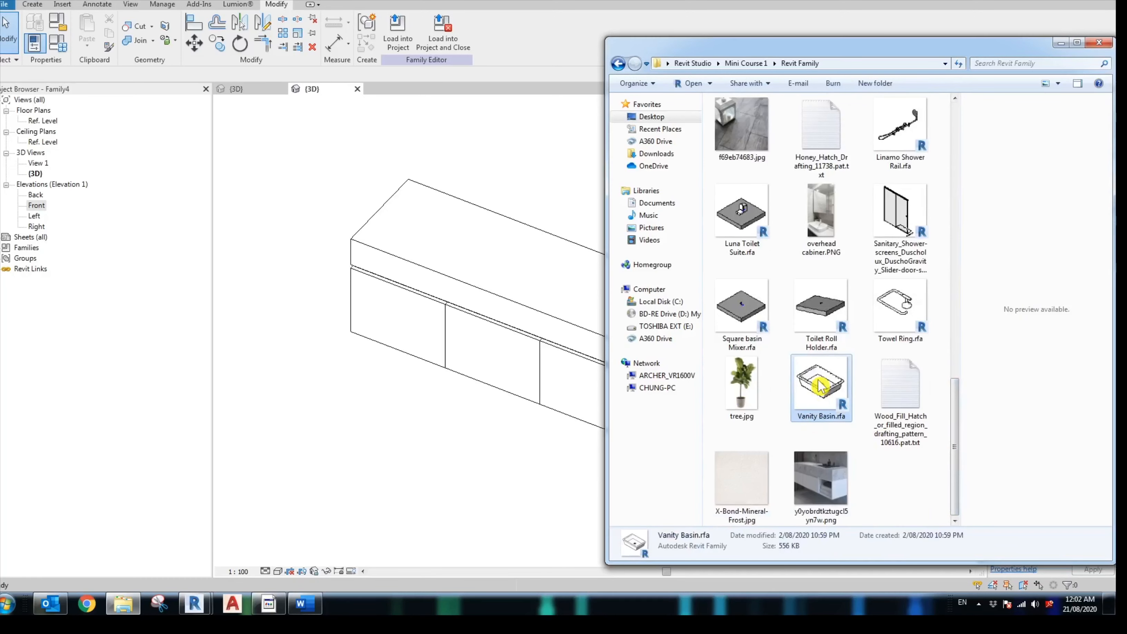
pyautogui.moveTo(819, 381); pyautogui.dragTo(537, 276)
# Step: Load the Vanity Basin family into Family4 and place one basin on the bench top's left half
pyautogui.click(795, 34)
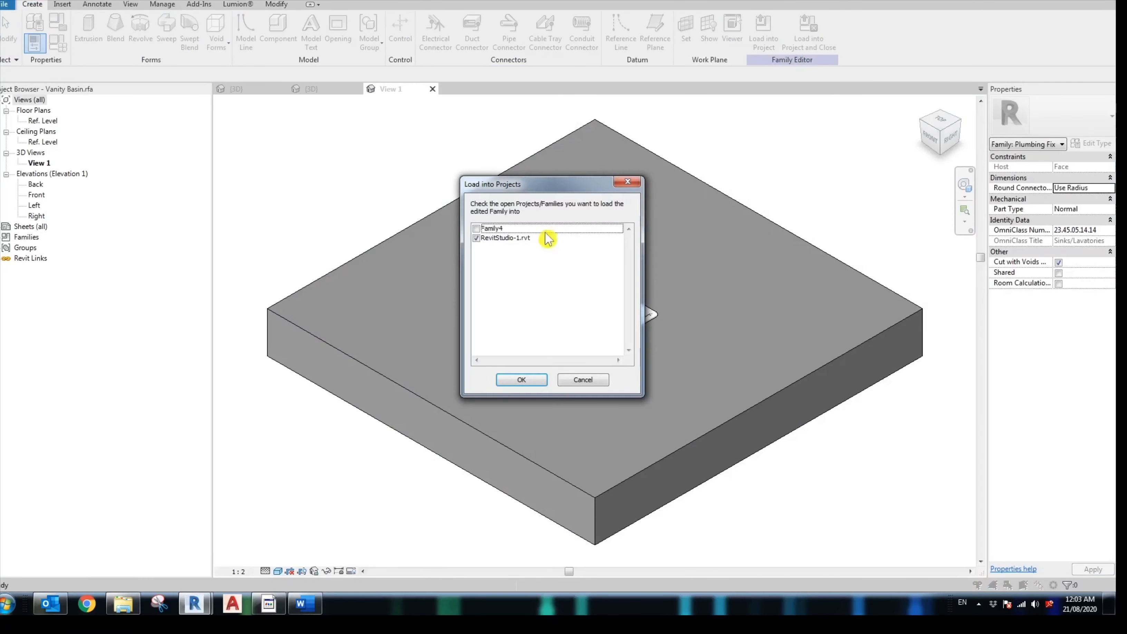
pyautogui.click(476, 229)
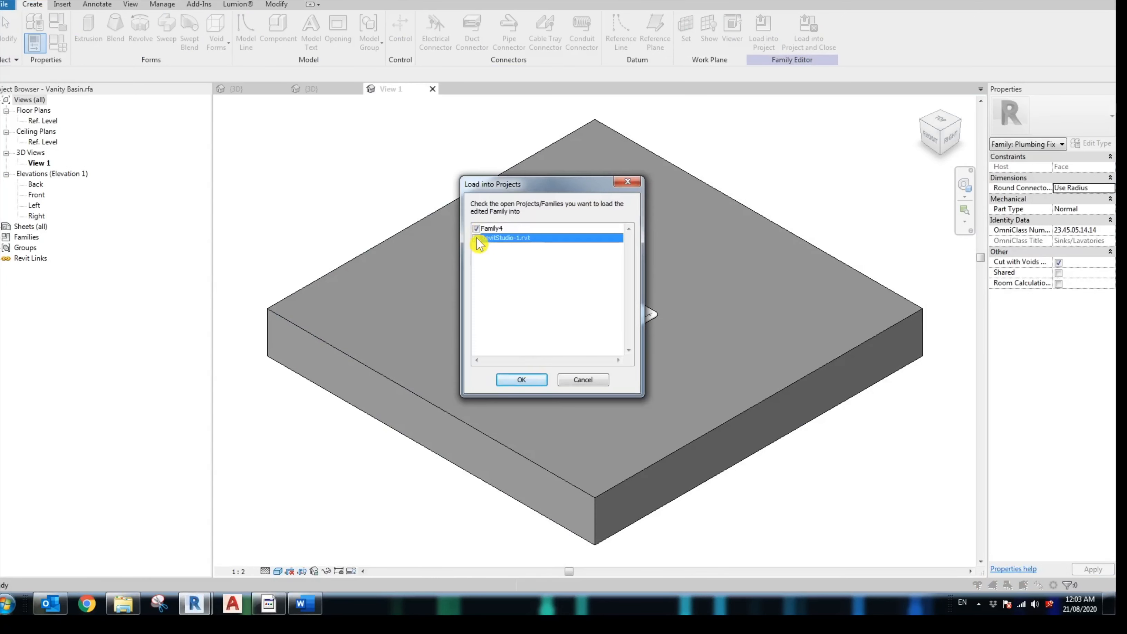
pyautogui.click(522, 380)
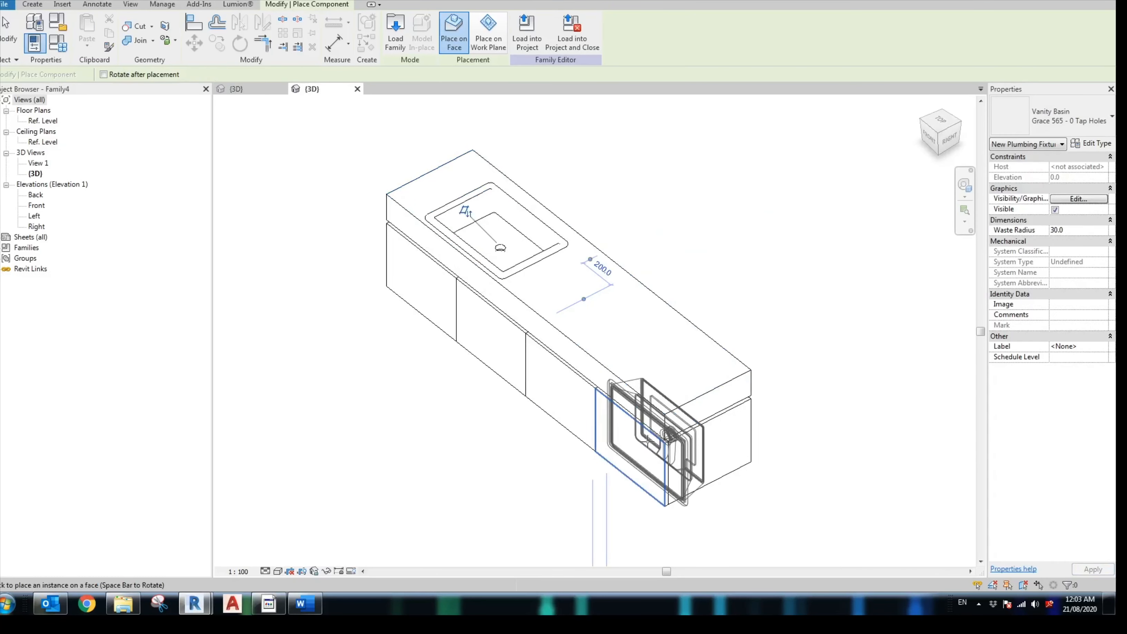
pyautogui.press('Escape')
pyautogui.press('Escape')
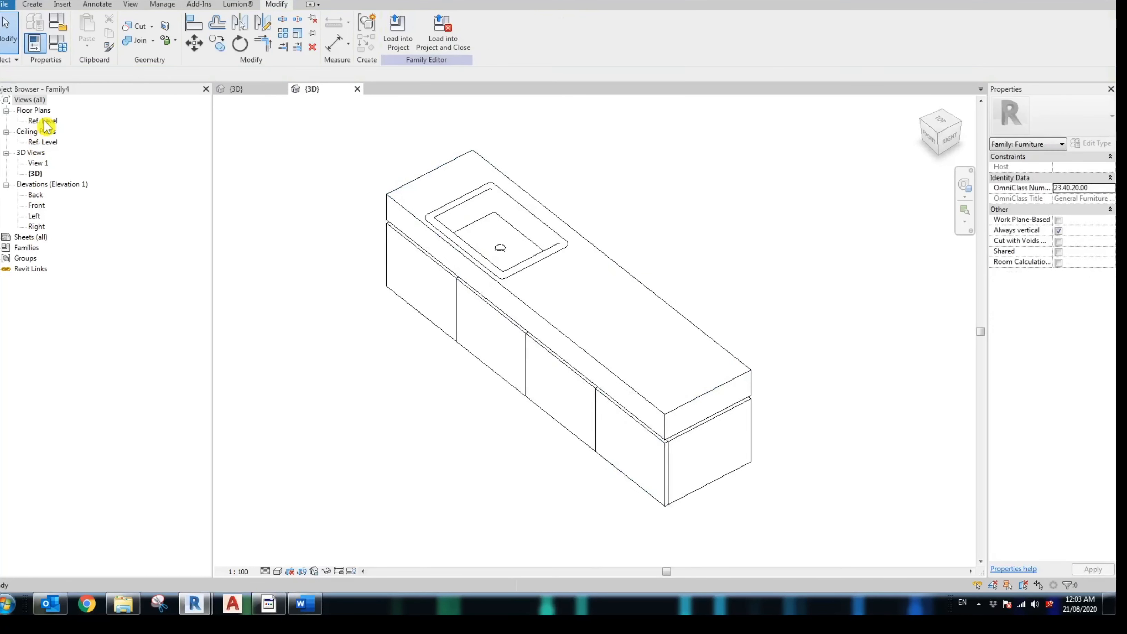
# Step: In the Ref. Level floor plan, align the basin's centre to the second vertical reference plane and lock it
pyautogui.doubleClick(44, 121)
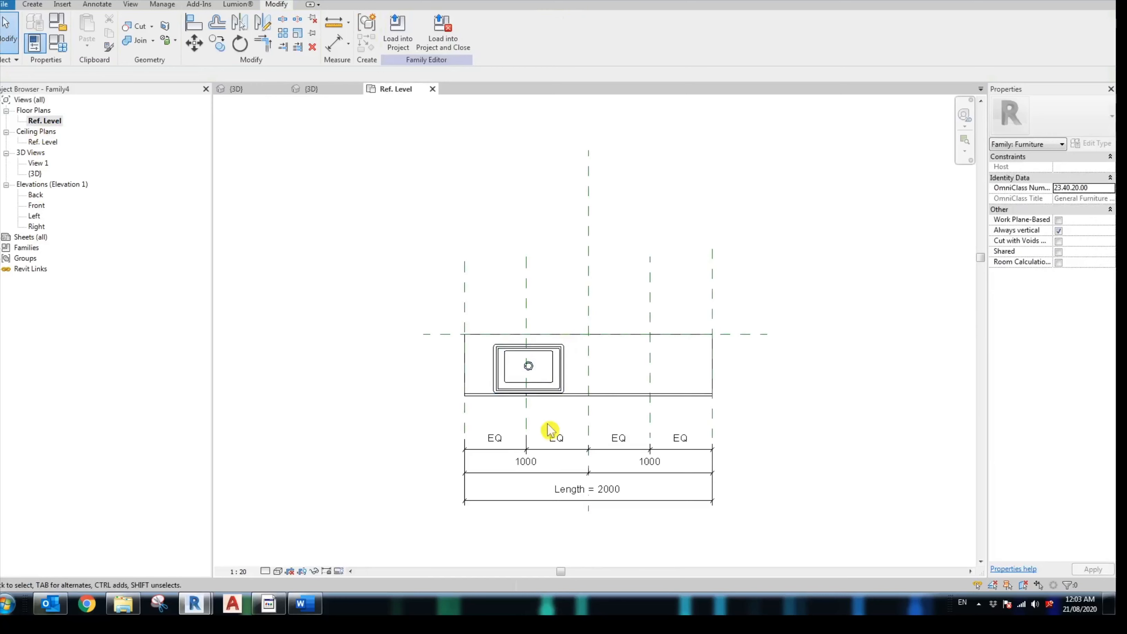
pyautogui.scroll(4, 549, 398)
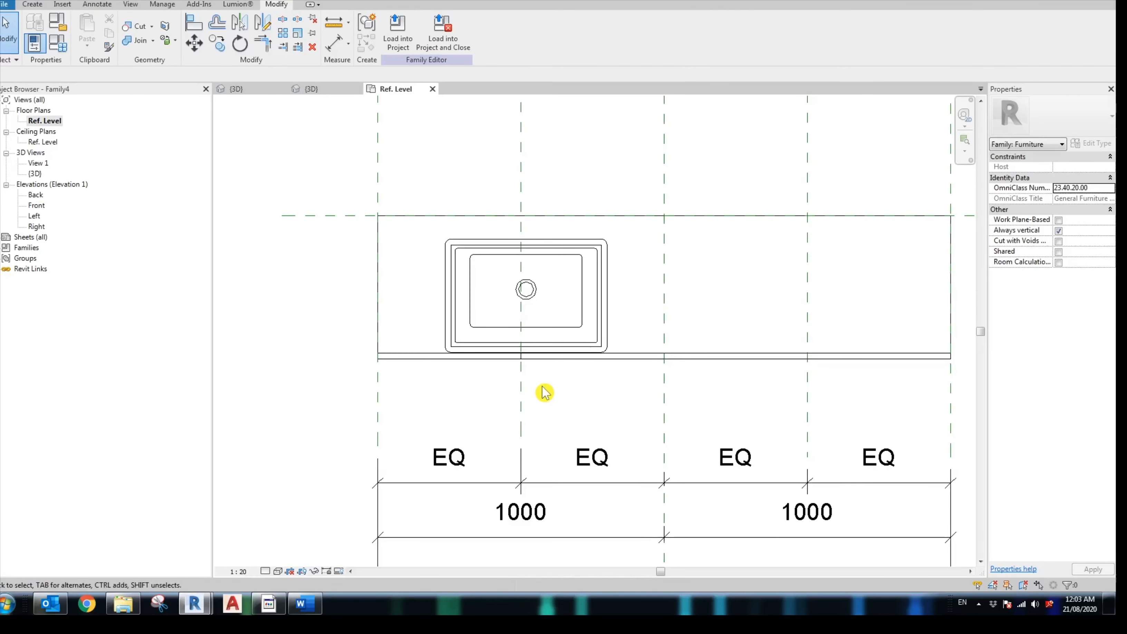
pyautogui.scroll(-2, 545, 393)
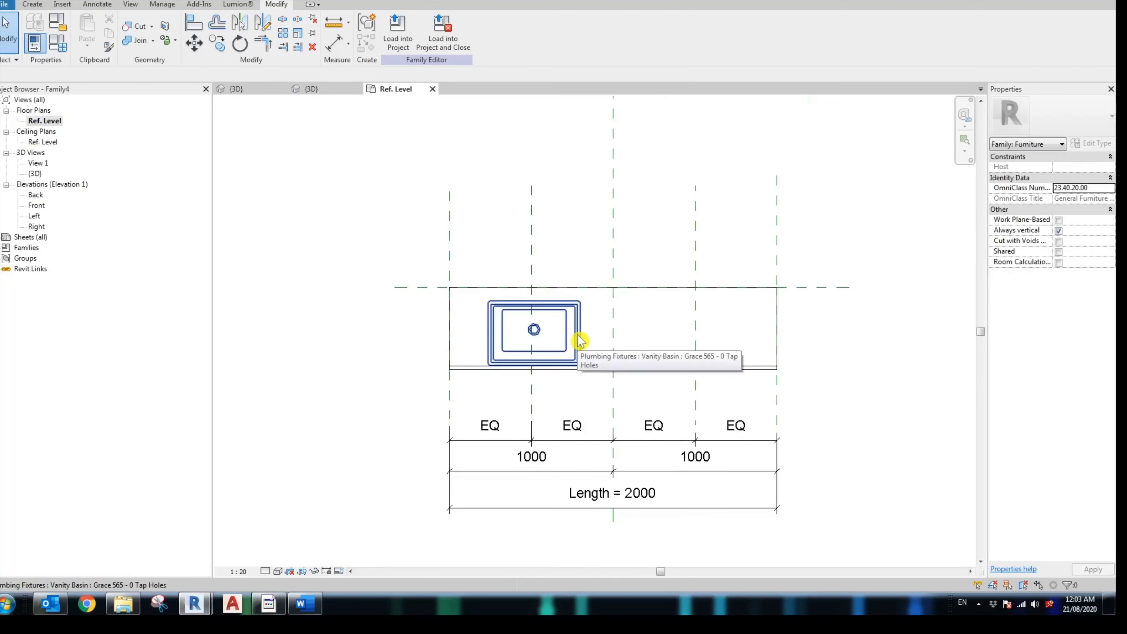
pyautogui.click(534, 240)
pyautogui.press('Escape')
pyautogui.press('a')
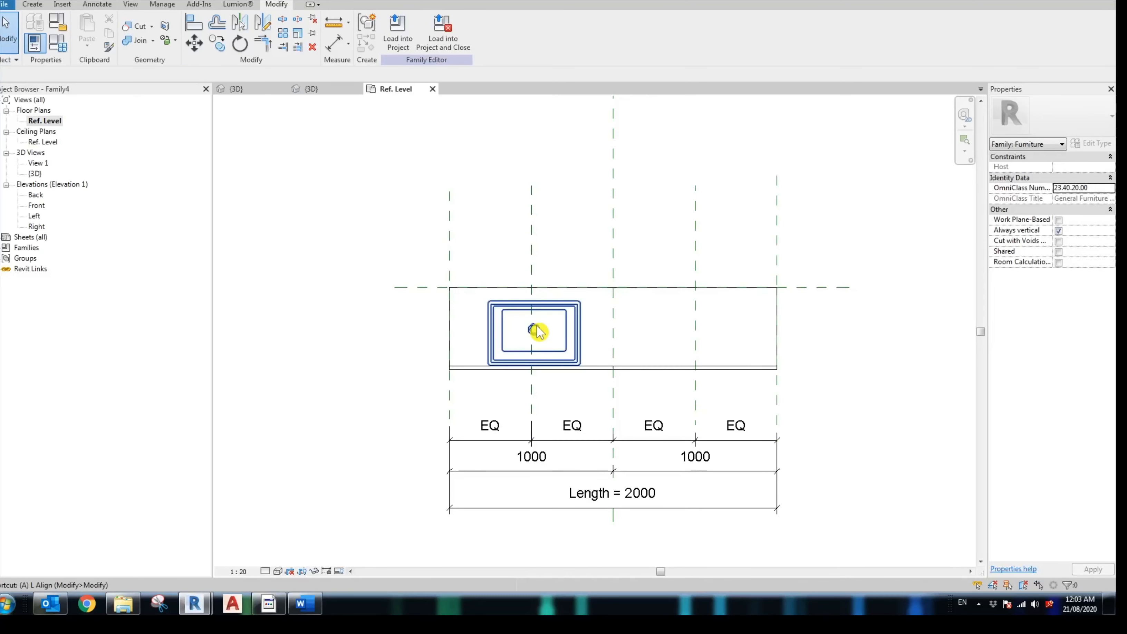
pyautogui.click(194, 28)
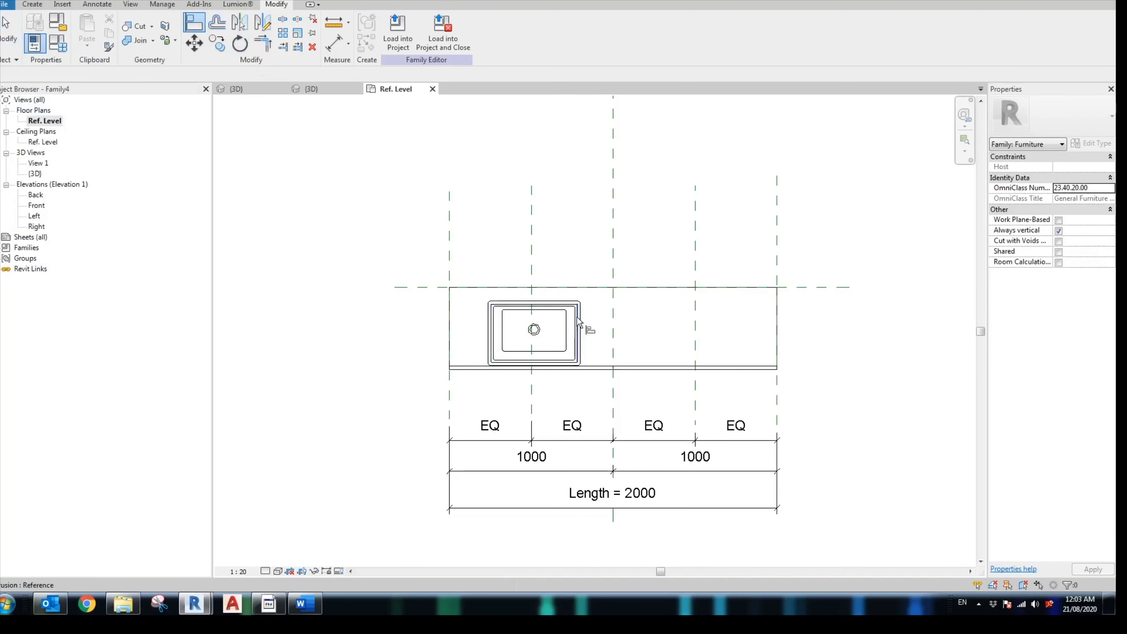
pyautogui.click(531, 257)
pyautogui.scroll(2, 574, 402)
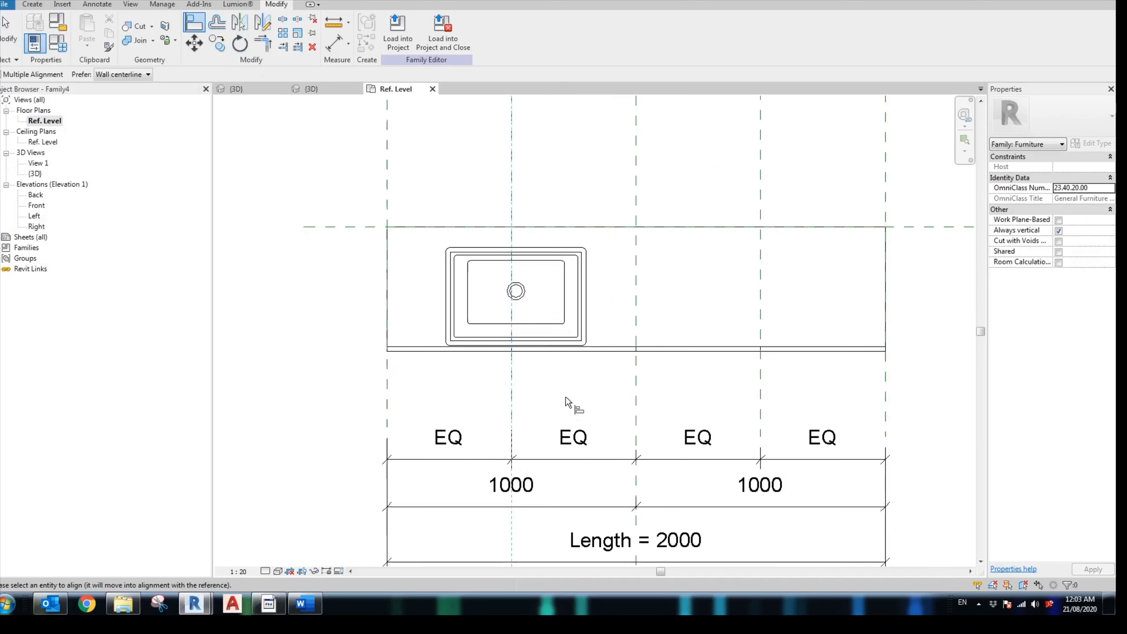
pyautogui.click(516, 293)
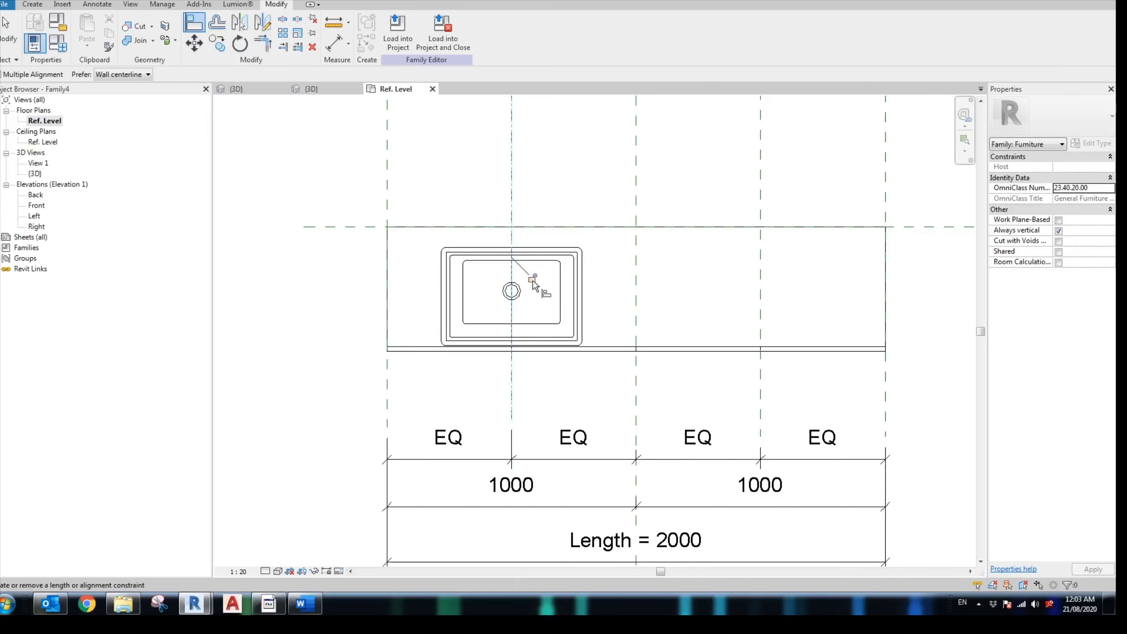
# Step: Mirror the basin about the centre reference plane, then align and lock the copy to the fourth vertical reference plane
pyautogui.click(492, 302)
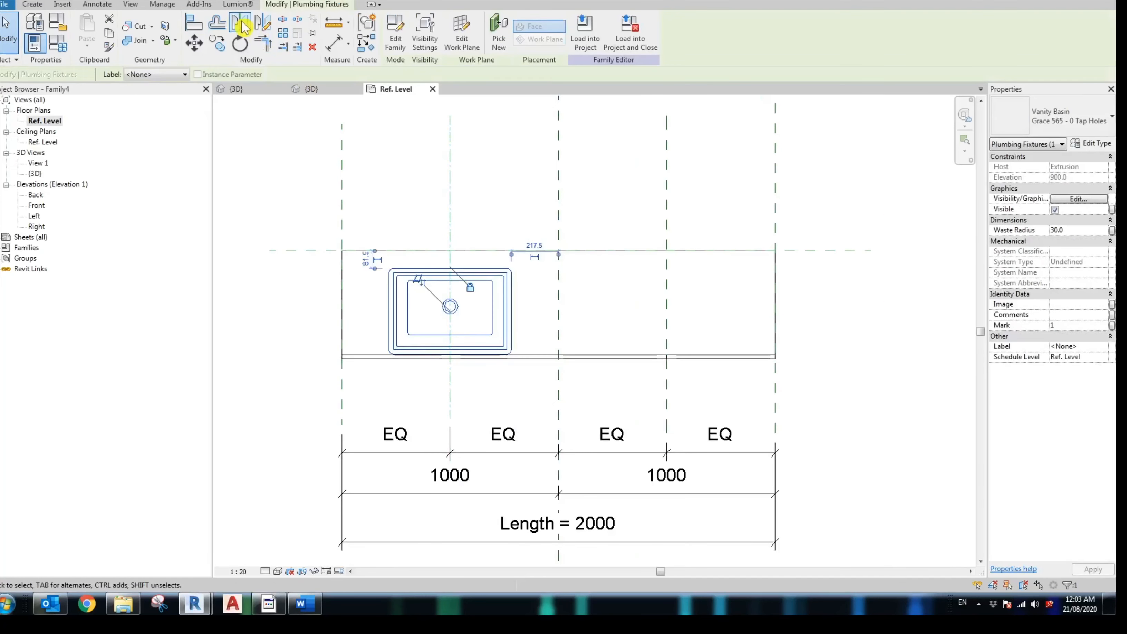
pyautogui.click(240, 23)
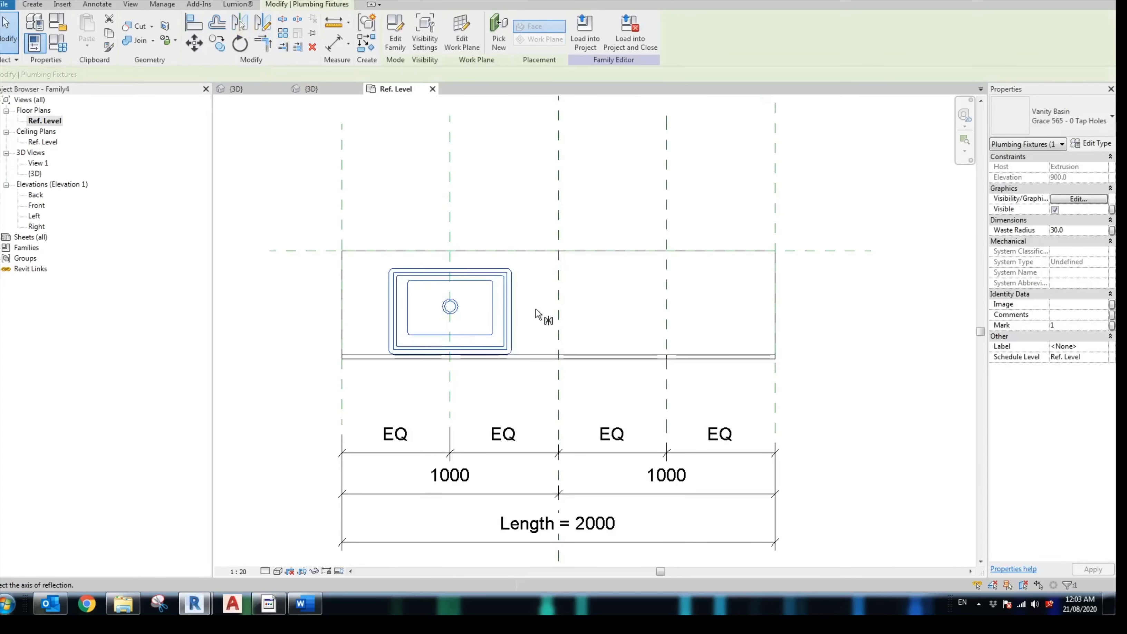
pyautogui.click(559, 307)
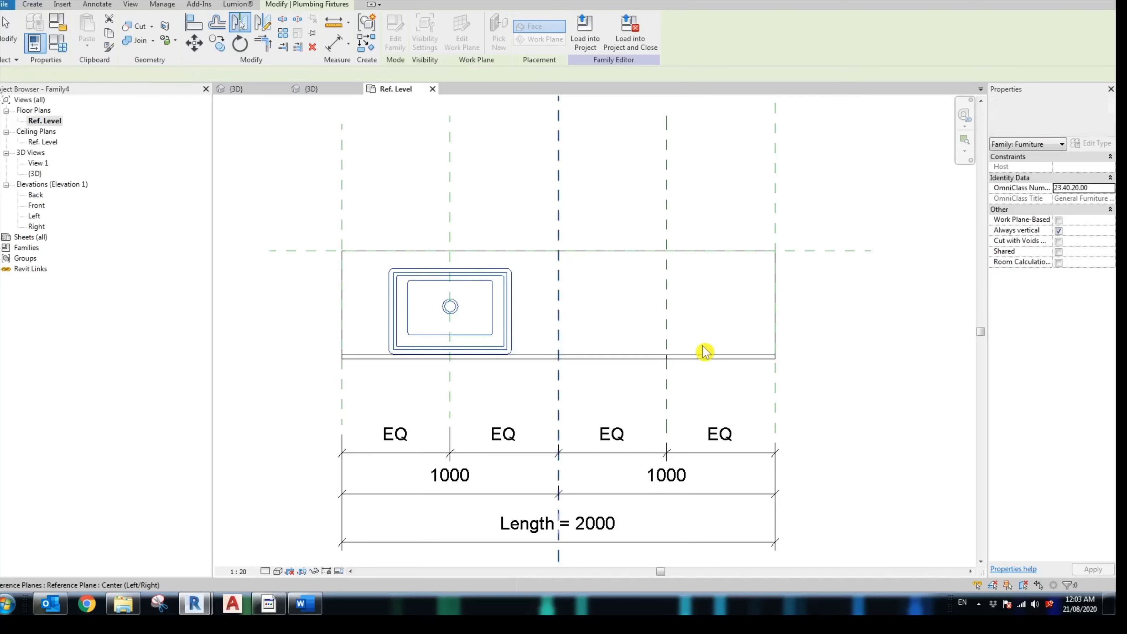
pyautogui.press('a')
pyautogui.press('l')
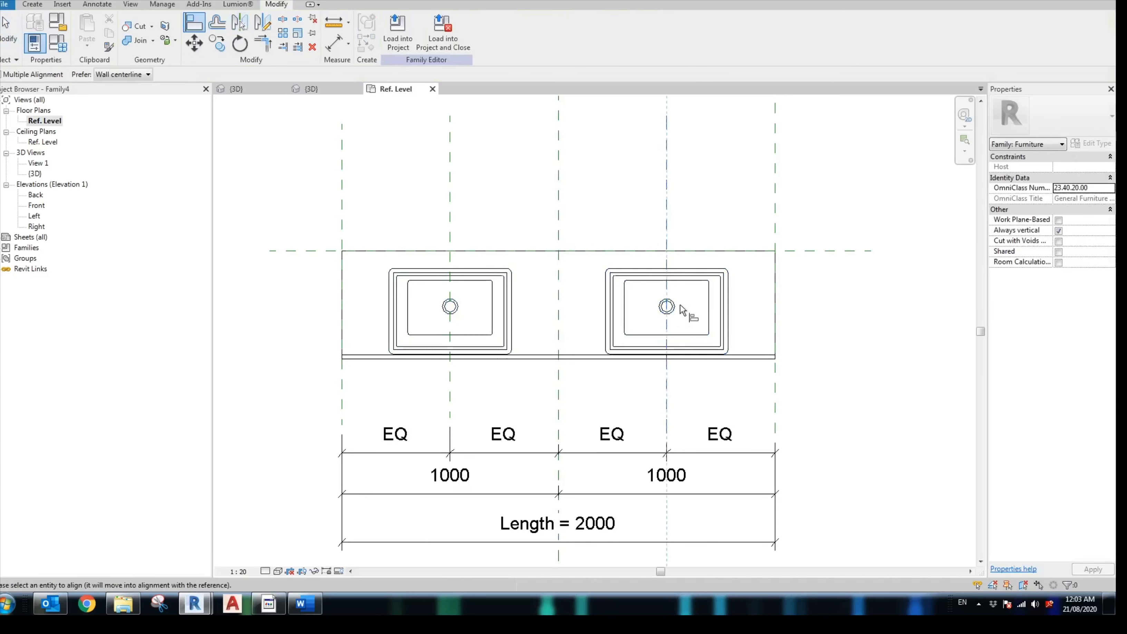
pyautogui.press('Escape')
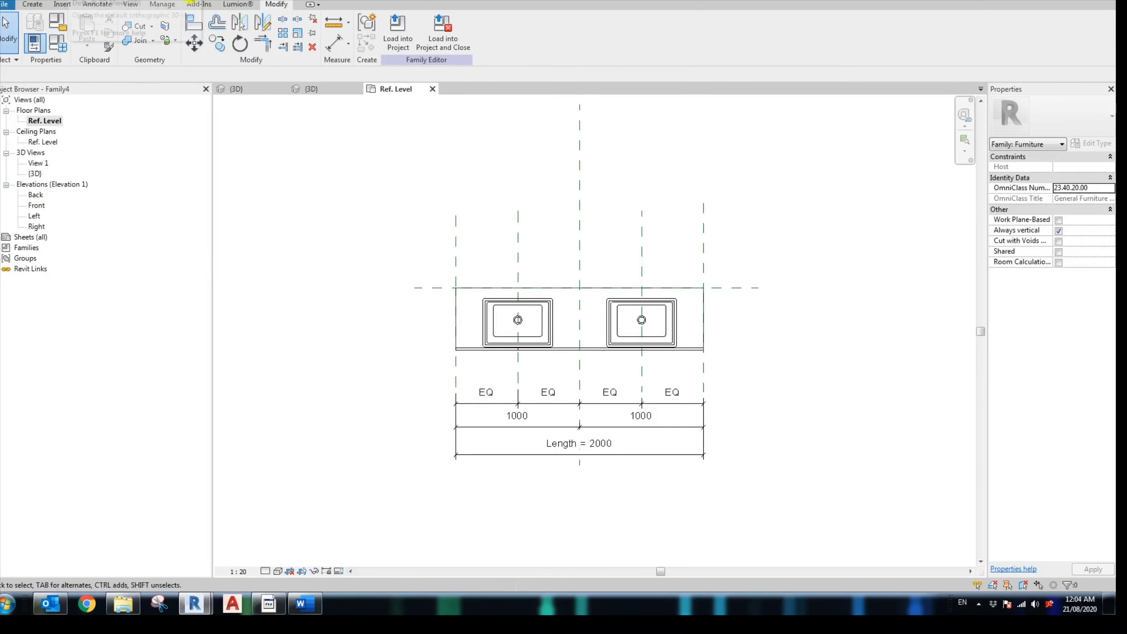
# Step: Load the 31163_68181C5A_BK_File tap family and place one Chrome tap on the bench top behind the left basin in the 3D view
pyautogui.hotkey('ctrl', 'Tab')
pyautogui.hotkey('alt', 'Tab')
pyautogui.moveTo(963, 429); pyautogui.dragTo(957, 197)
pyautogui.moveTo(821, 240); pyautogui.dragTo(510, 202)
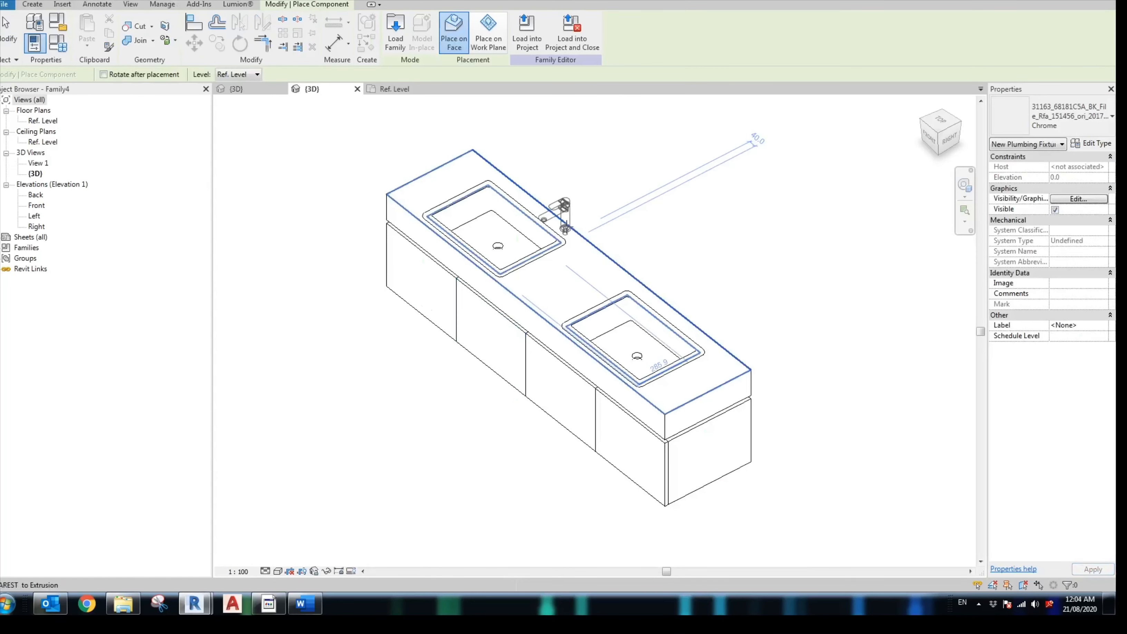
pyautogui.scroll(2, 528, 197)
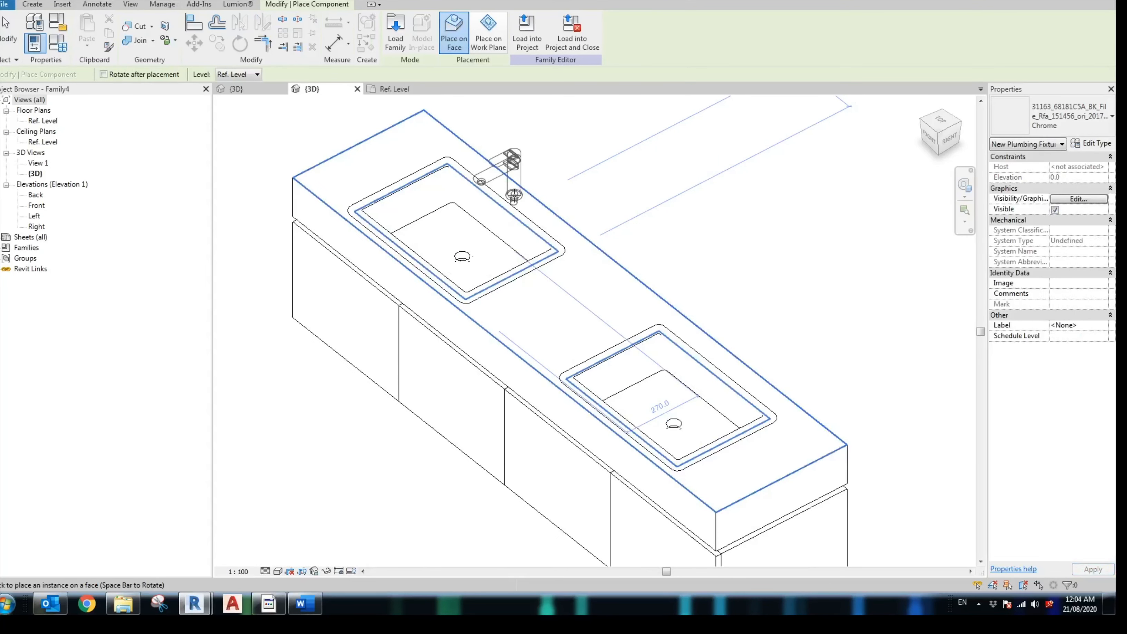
pyautogui.click(513, 196)
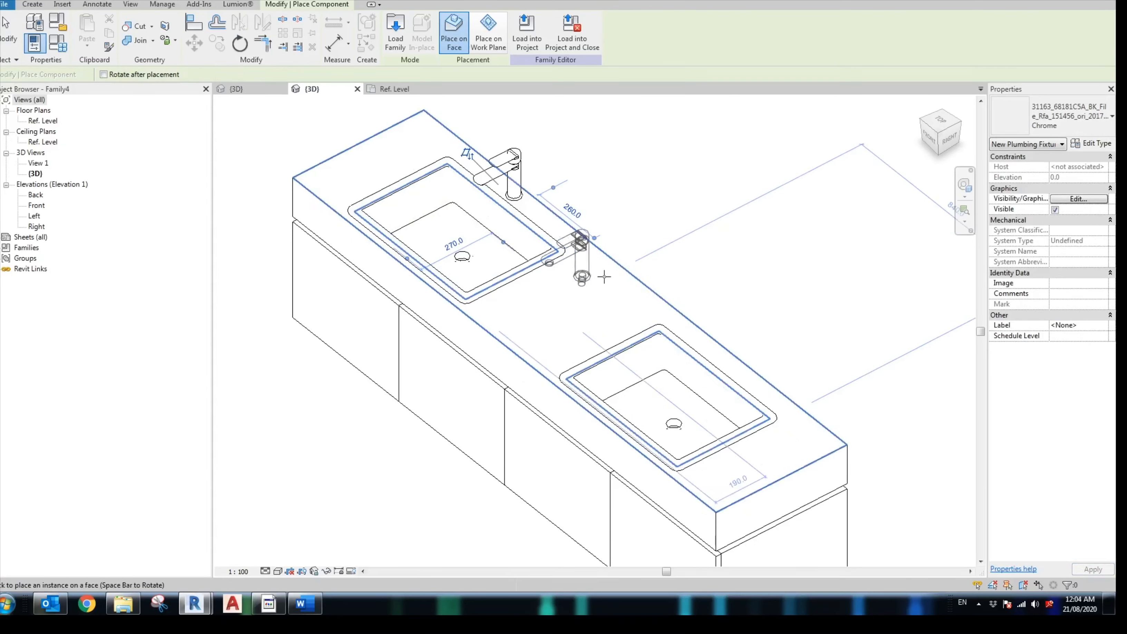
pyautogui.press('Escape')
pyautogui.press('Escape')
# Step: In the Ref. Level floor plan, align the tap's centre to the second vertical reference plane and lock it
pyautogui.doubleClick(43, 121)
pyautogui.press('a')
pyautogui.press('l')
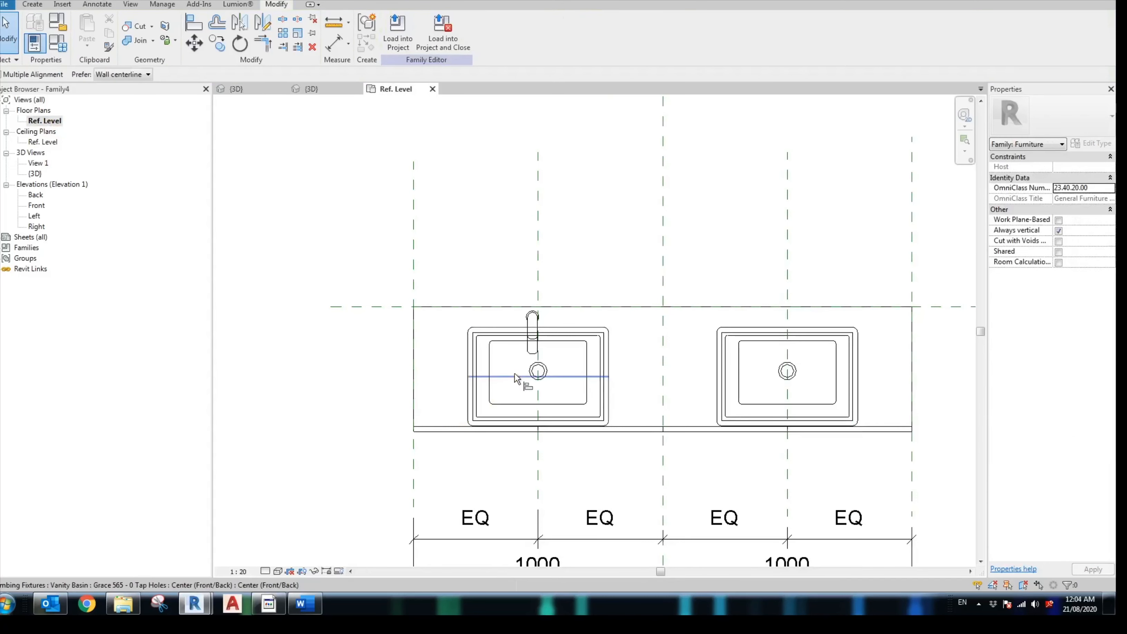
pyautogui.scroll(2, 528, 391)
pyautogui.scroll(-2, 532, 180)
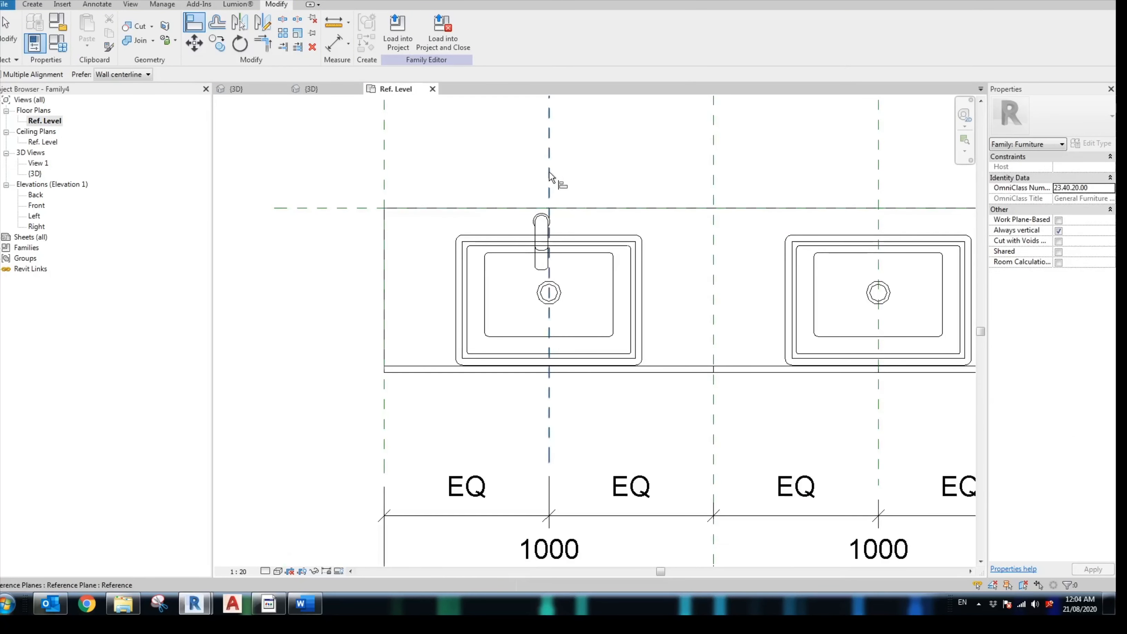
pyautogui.click(550, 187)
pyautogui.click(542, 262)
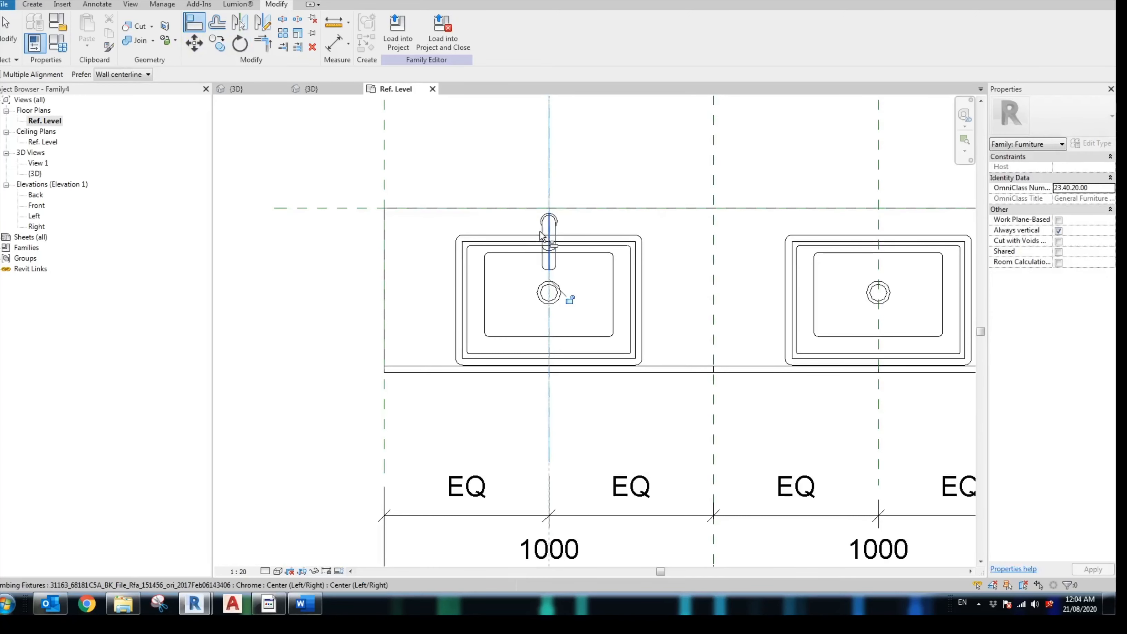
pyautogui.scroll(-1, 570, 302)
pyautogui.scroll(-2, 567, 289)
pyautogui.press('Escape')
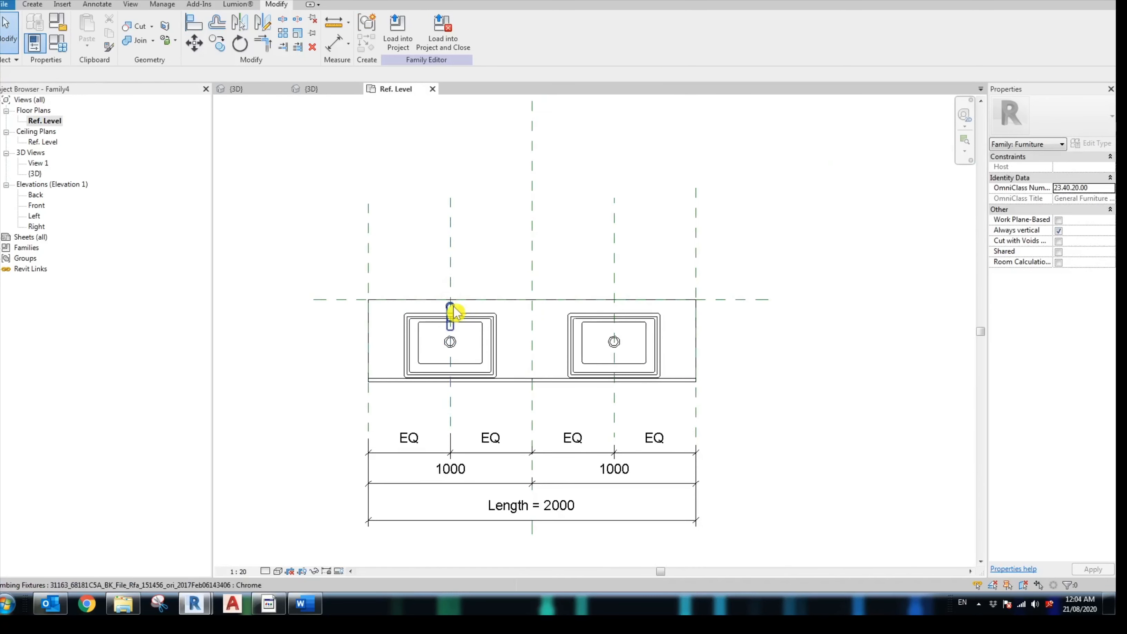
# Step: Mirror the left basin's tap about the centre reference plane to create a tap for the right basin
pyautogui.click(450, 313)
pyautogui.press('m')
pyautogui.press('m')
pyautogui.click(539, 249)
pyautogui.scroll(2, 555, 236)
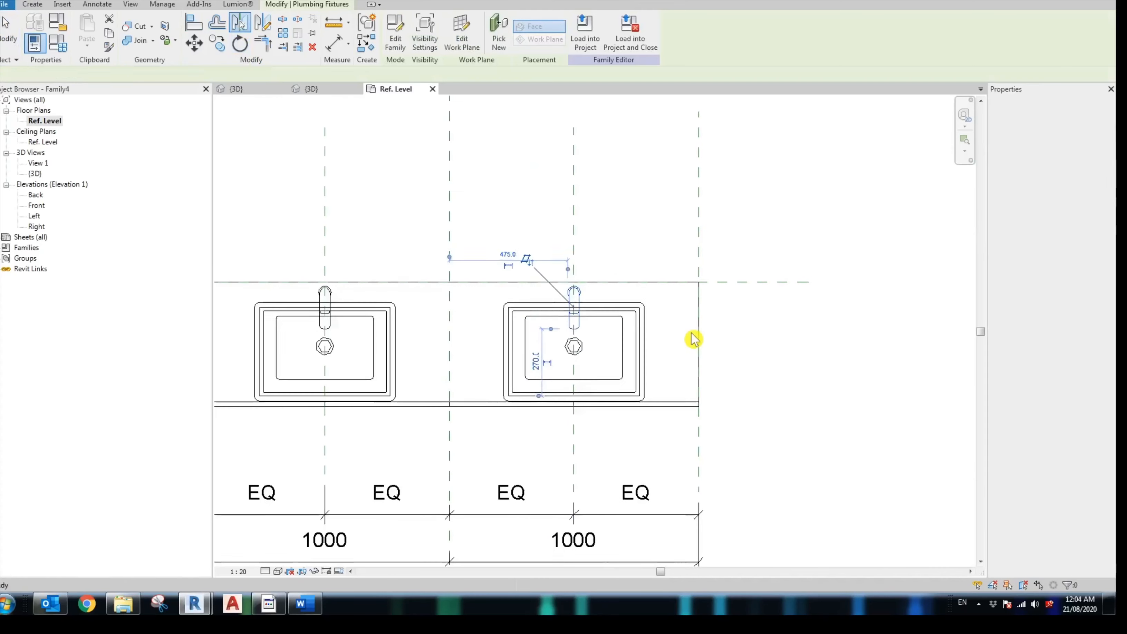
# Step: Align the right basin's tap to the fourth vertical reference plane
pyautogui.press('a')
pyautogui.press('l')
pyautogui.click(574, 223)
pyautogui.scroll(3, 577, 280)
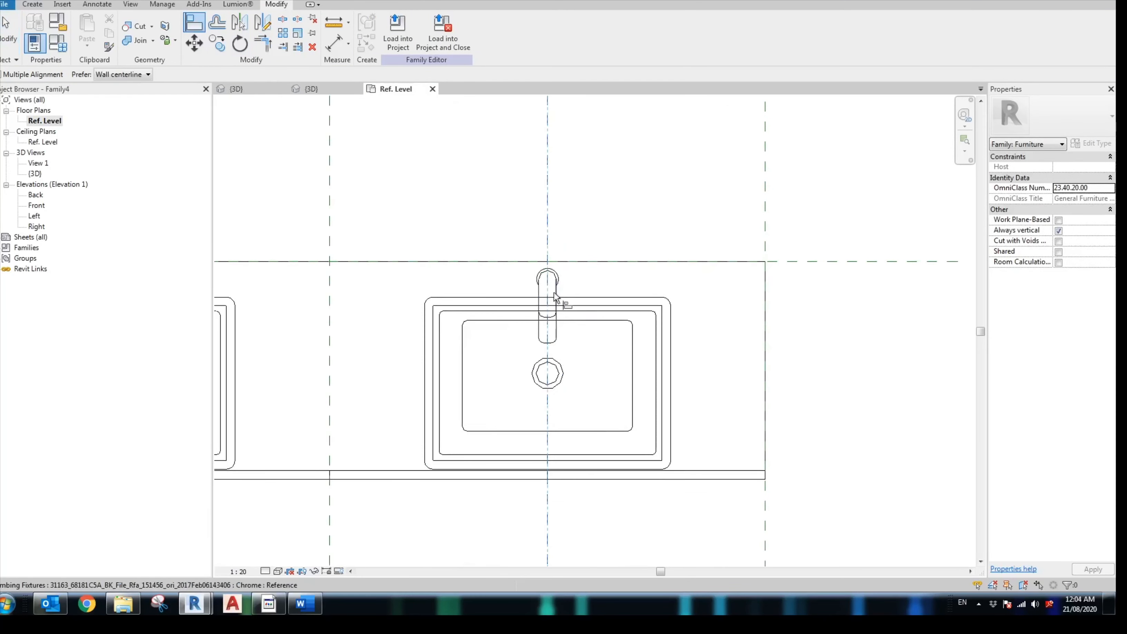
pyautogui.click(559, 297)
pyautogui.scroll(-4, 601, 275)
pyautogui.scroll(-2, 600, 228)
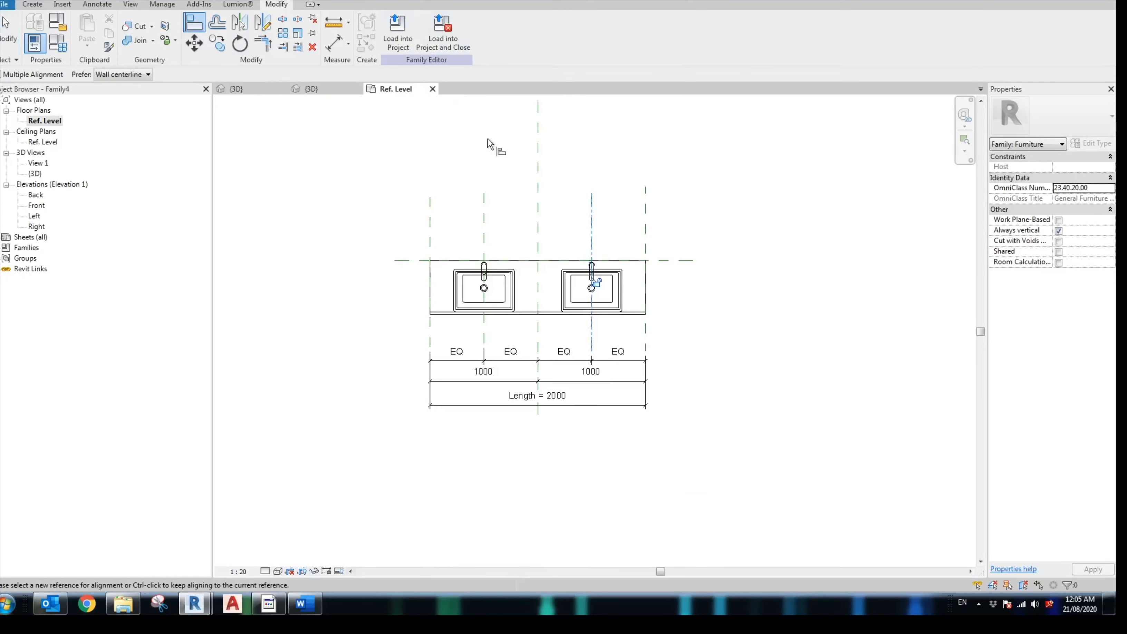
# Step: Show the finished vanity in 3D and save the family as Vanity Basin 01 in the Revit Family folder
pyautogui.click(310, 89)
pyautogui.keyDown('shift'); pyautogui.moveTo(478, 359); pyautogui.dragTo(310, 310, button='middle'); pyautogui.keyUp('shift')
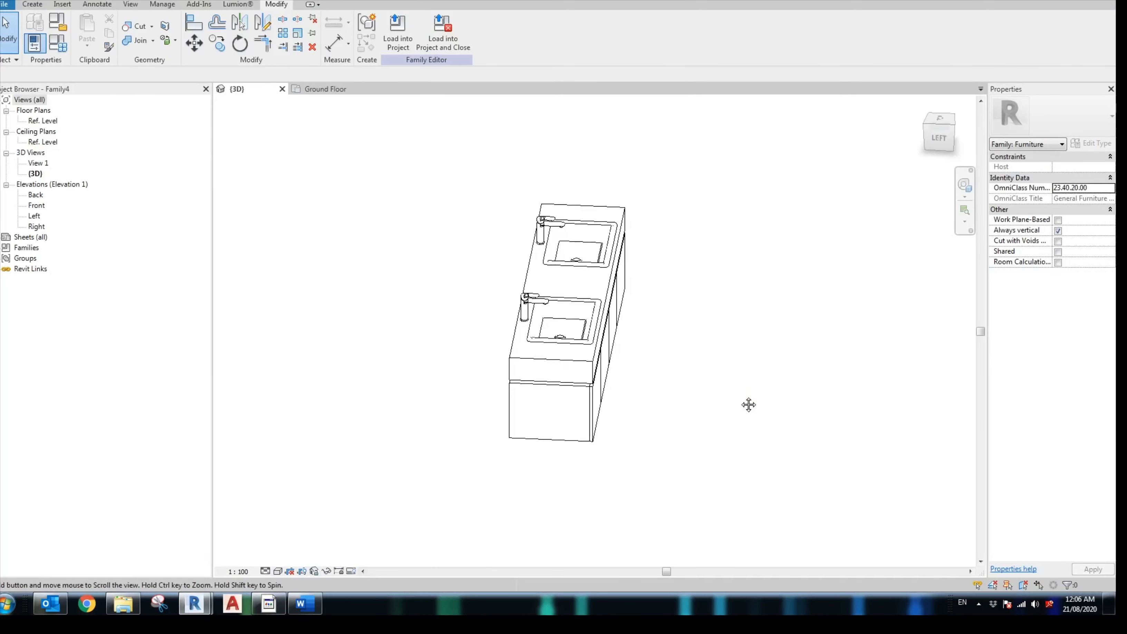
pyautogui.keyDown('shift'); pyautogui.moveTo(748, 402); pyautogui.dragTo(393, 433, button='middle'); pyautogui.keyUp('shift')
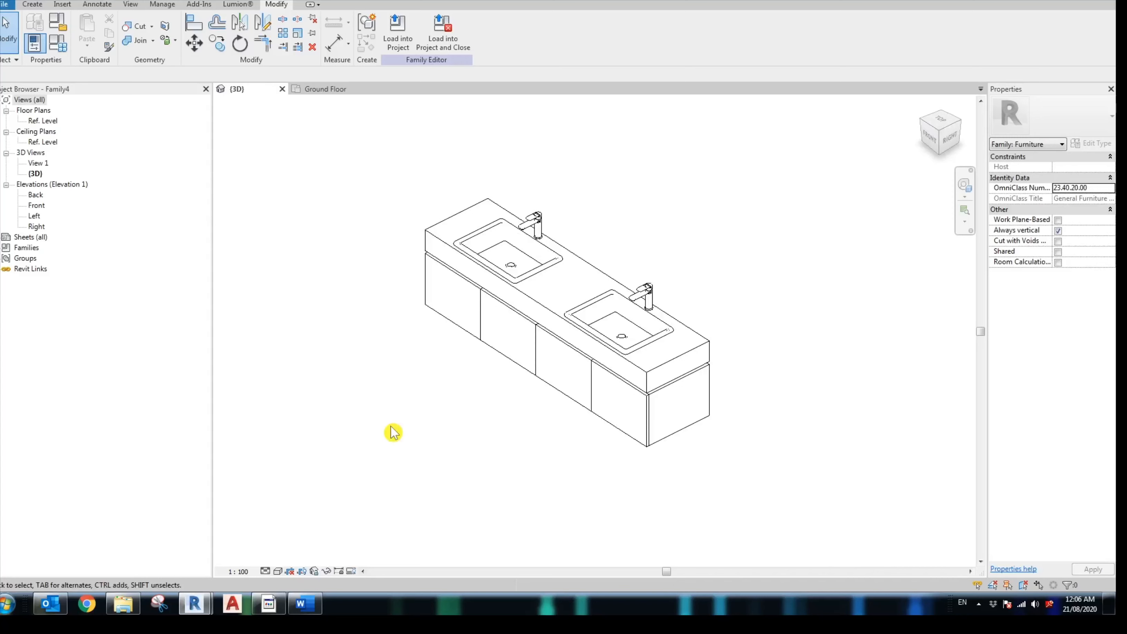
pyautogui.hotkey('ctrl', 's')
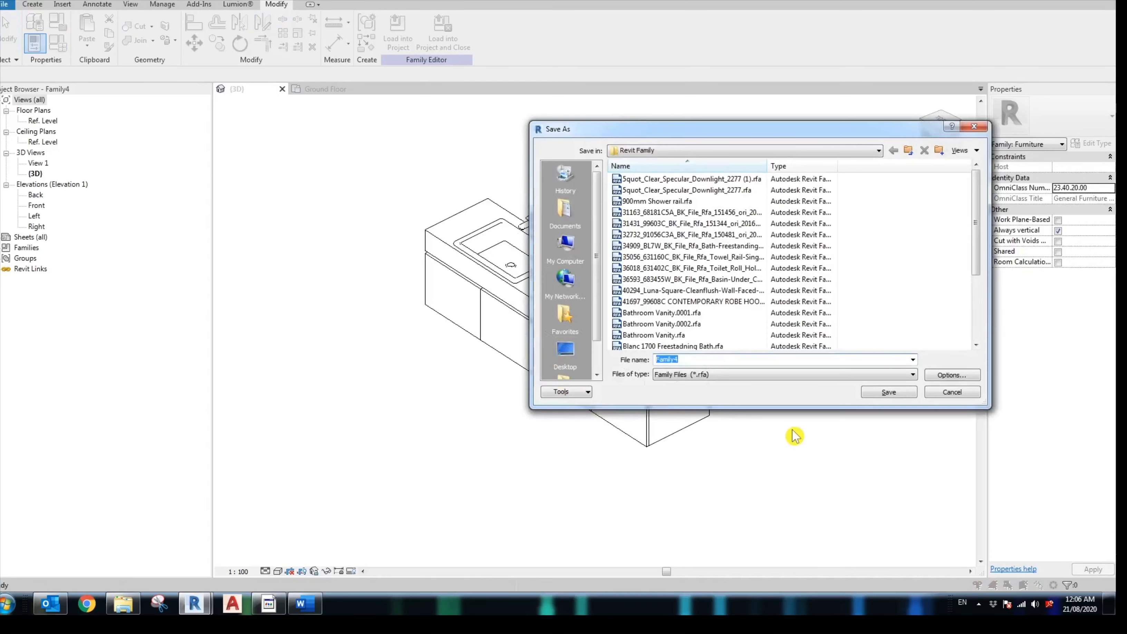
pyautogui.write('Vanity Basin 01')
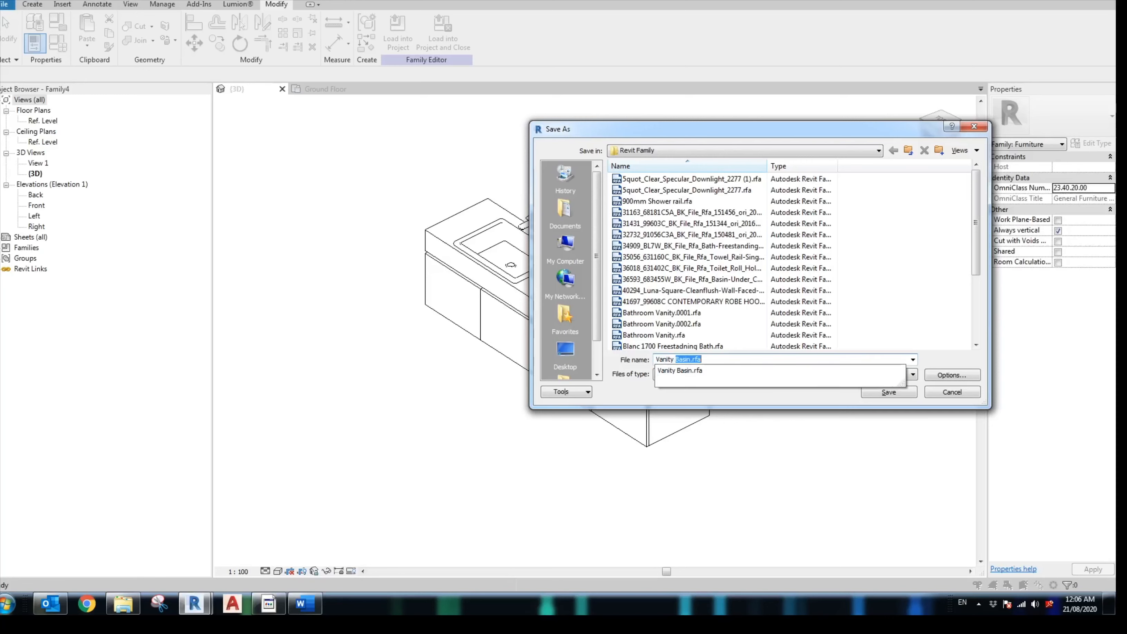
pyautogui.click(889, 392)
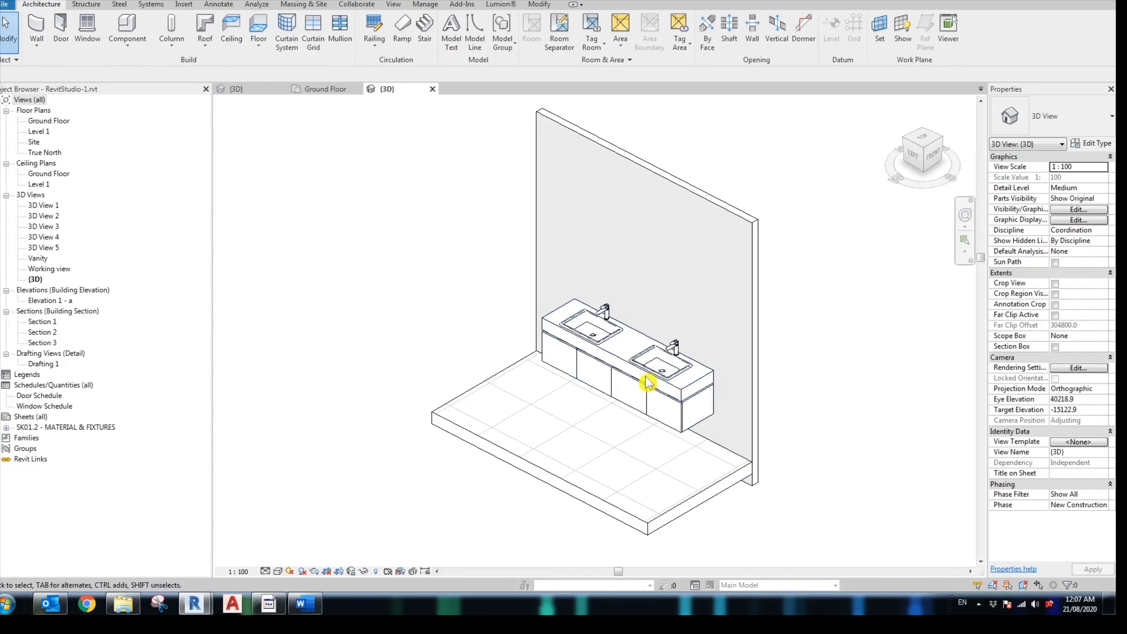
# Step: In the placed vanity's type properties, set the Bench top material to A-Stone Bench and the Cabinet material to A-Panel
pyautogui.click(648, 379)
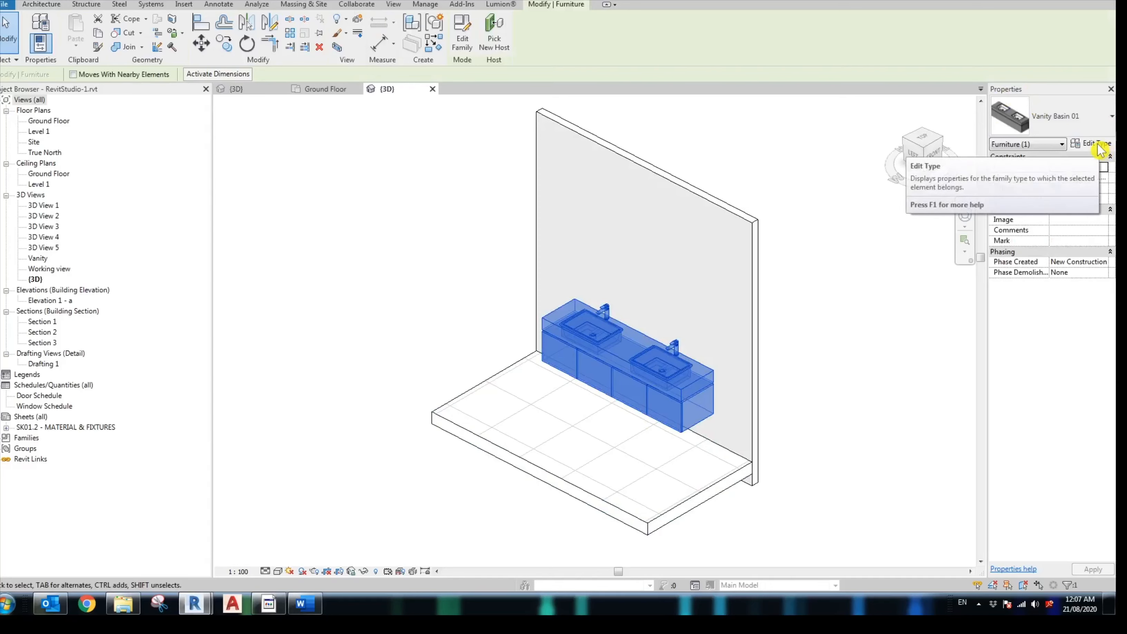
pyautogui.click(1097, 143)
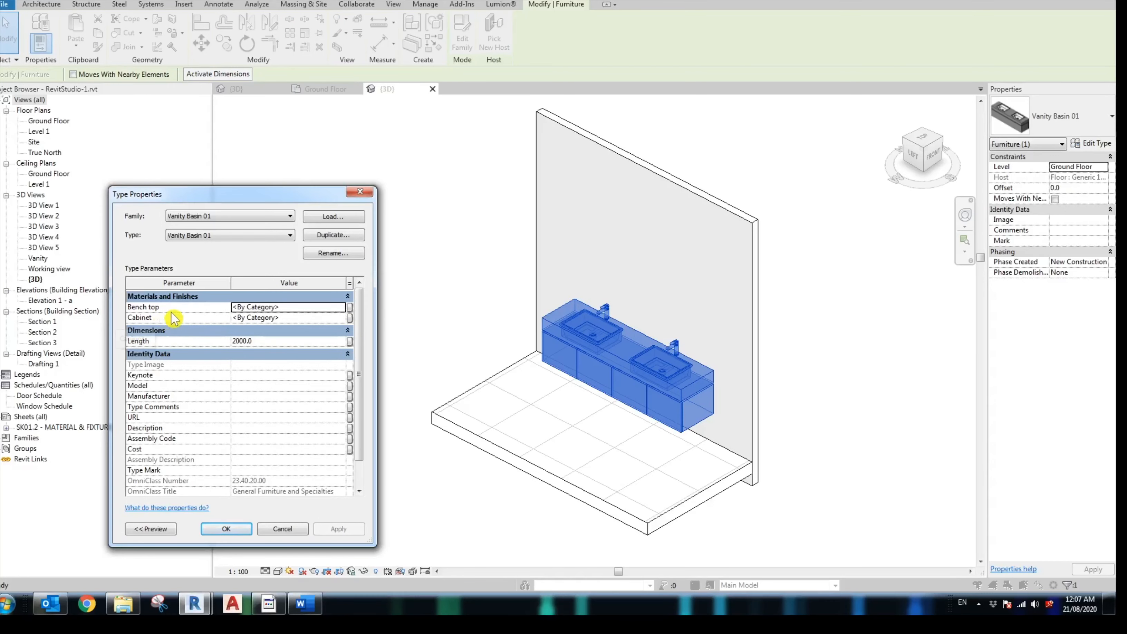
pyautogui.doubleClick(437, 272)
pyautogui.doubleClick(342, 318)
pyautogui.doubleClick(427, 370)
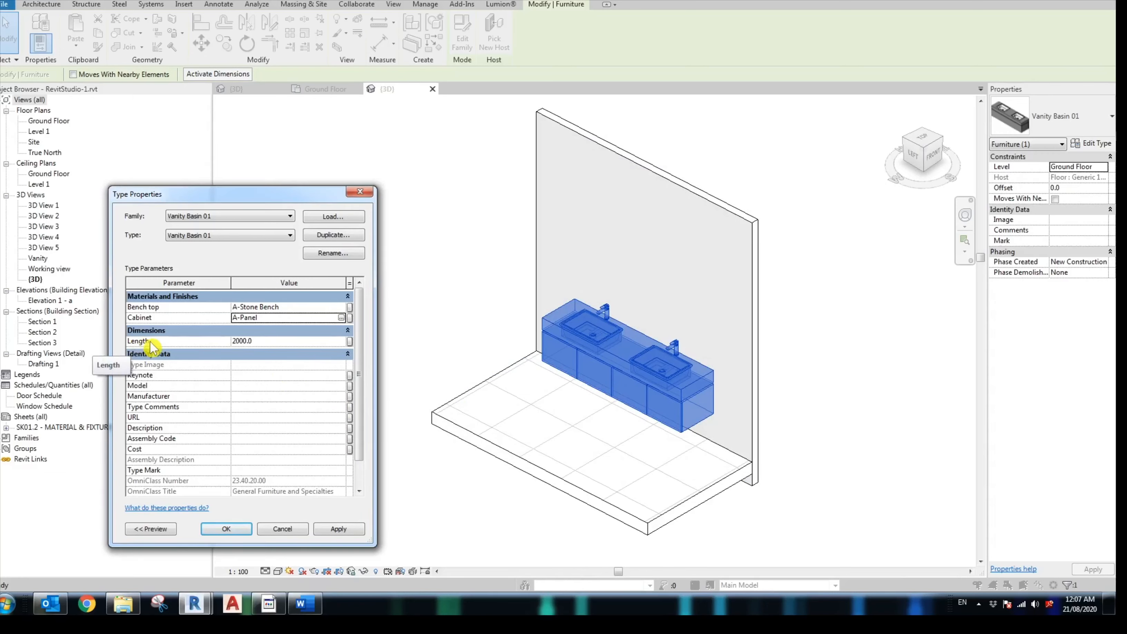
# Step: Set the Vanity Basin 01 type's Length to 3000 and apply it to the placed vanity
pyautogui.click(269, 339)
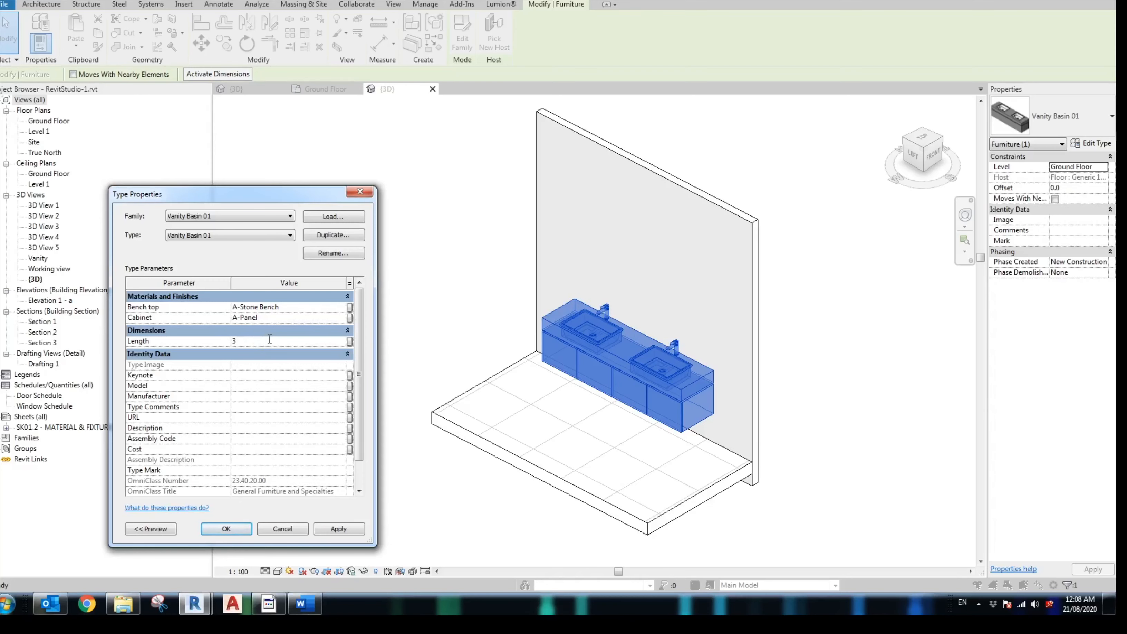
pyautogui.click(245, 531)
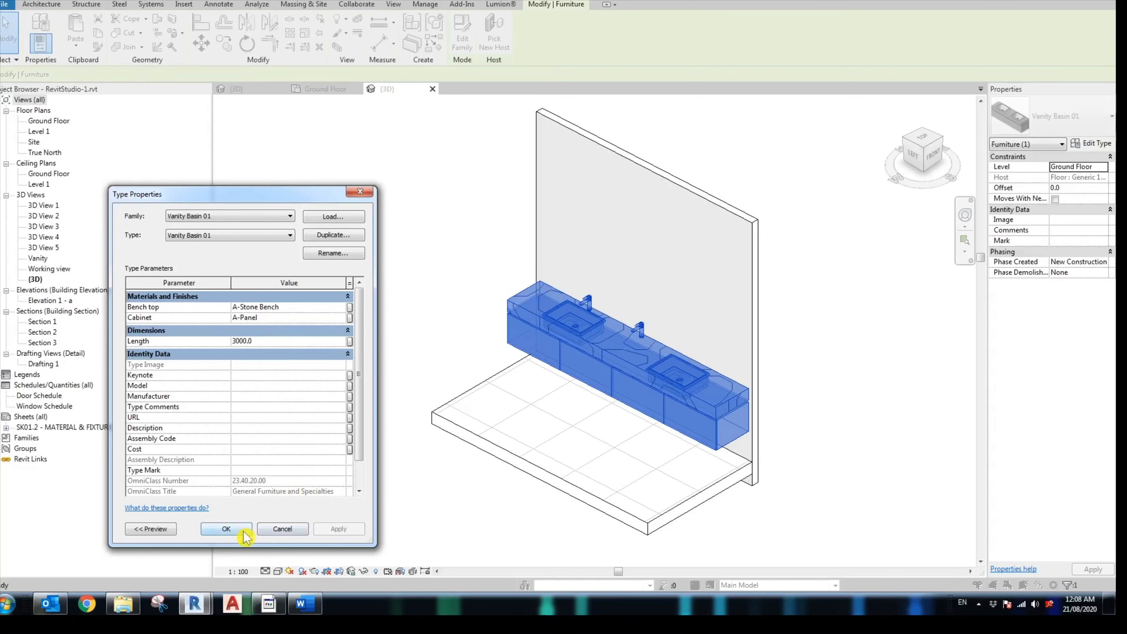
pyautogui.click(227, 530)
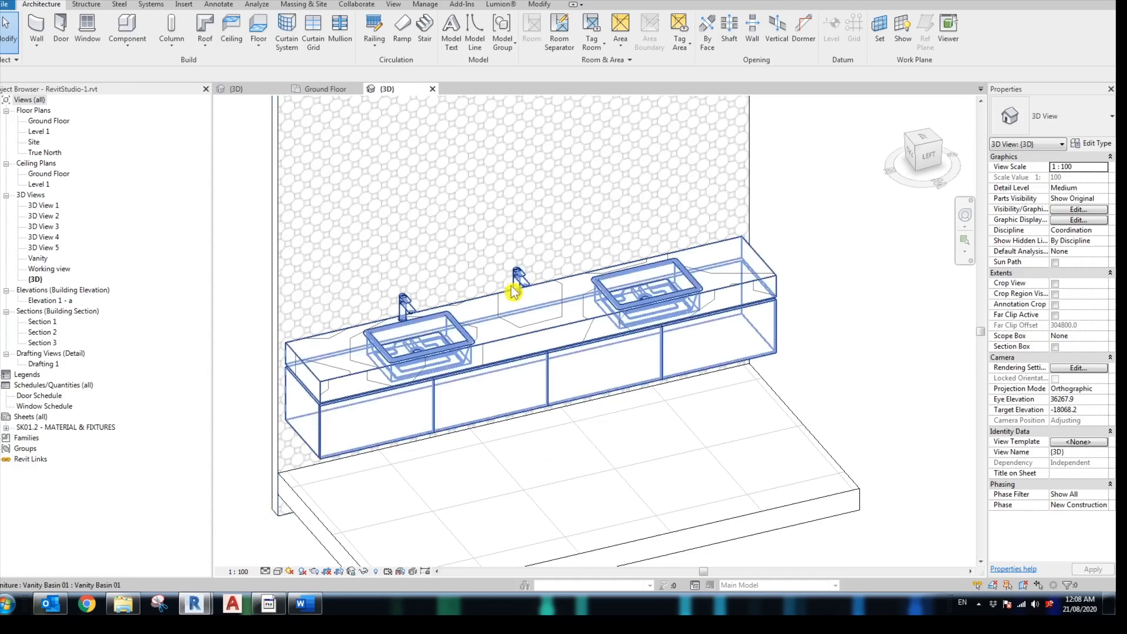
# Step: In the vanity family's plan, align and lock the right basin to its vertical reference plane and reload the family, overwriting the existing version
pyautogui.doubleClick(551, 334)
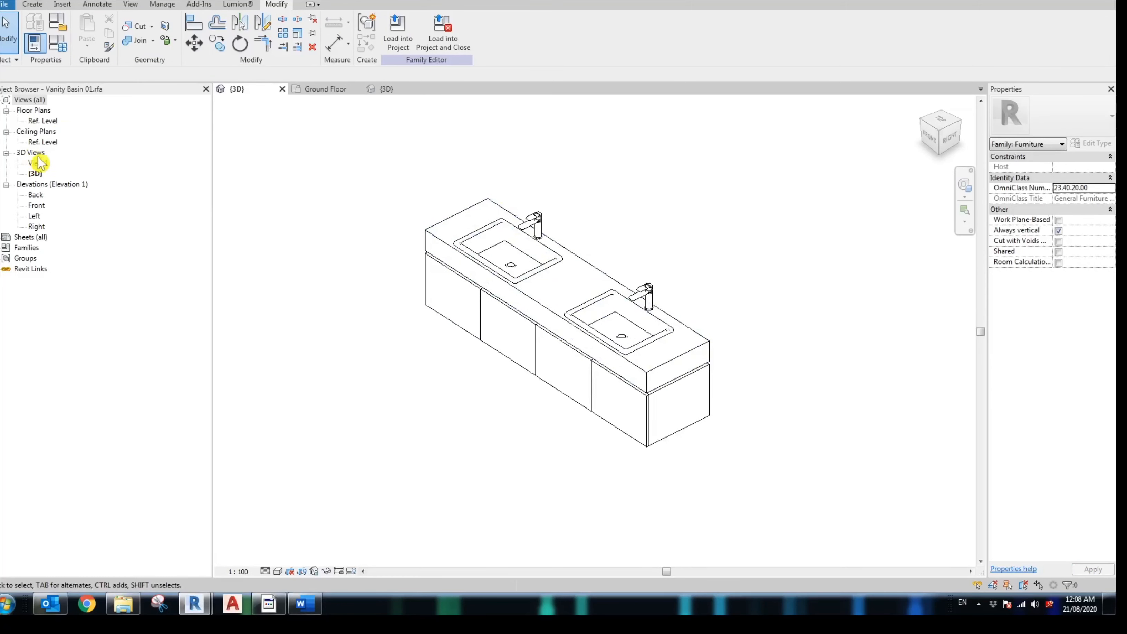
pyautogui.doubleClick(44, 121)
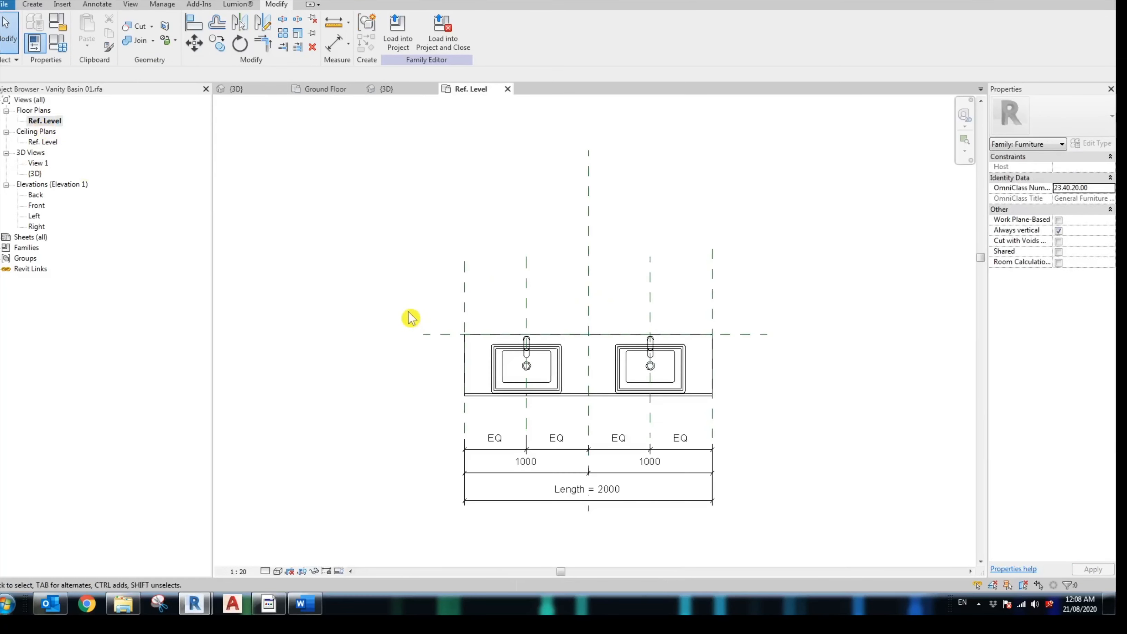
pyautogui.scroll(2, 679, 354)
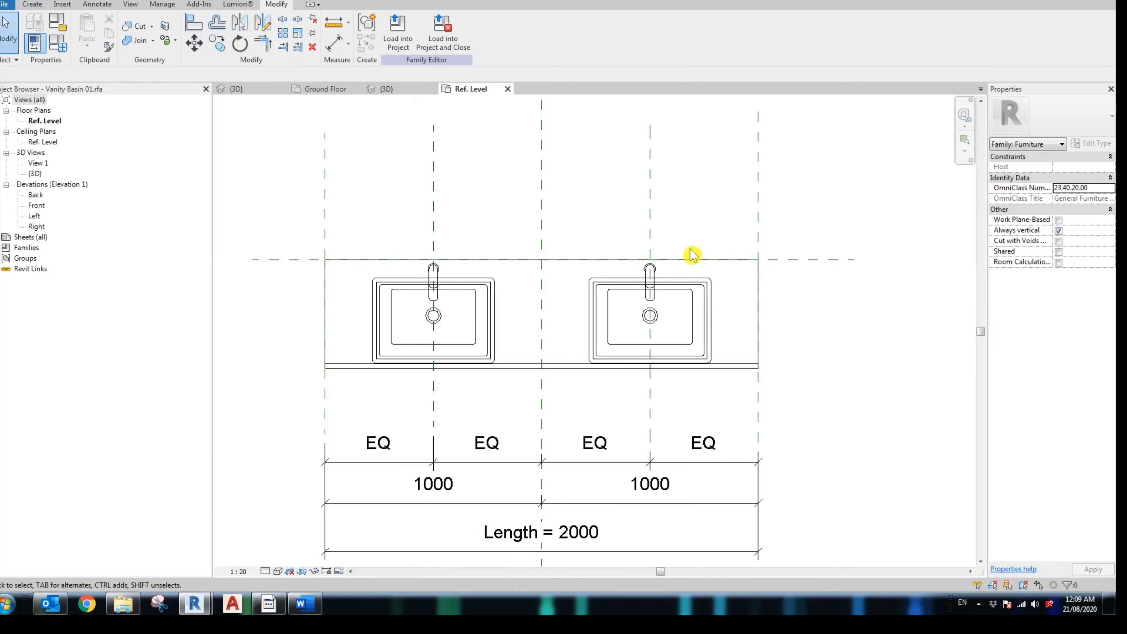
pyautogui.scroll(-1, 586, 293)
pyautogui.click(195, 23)
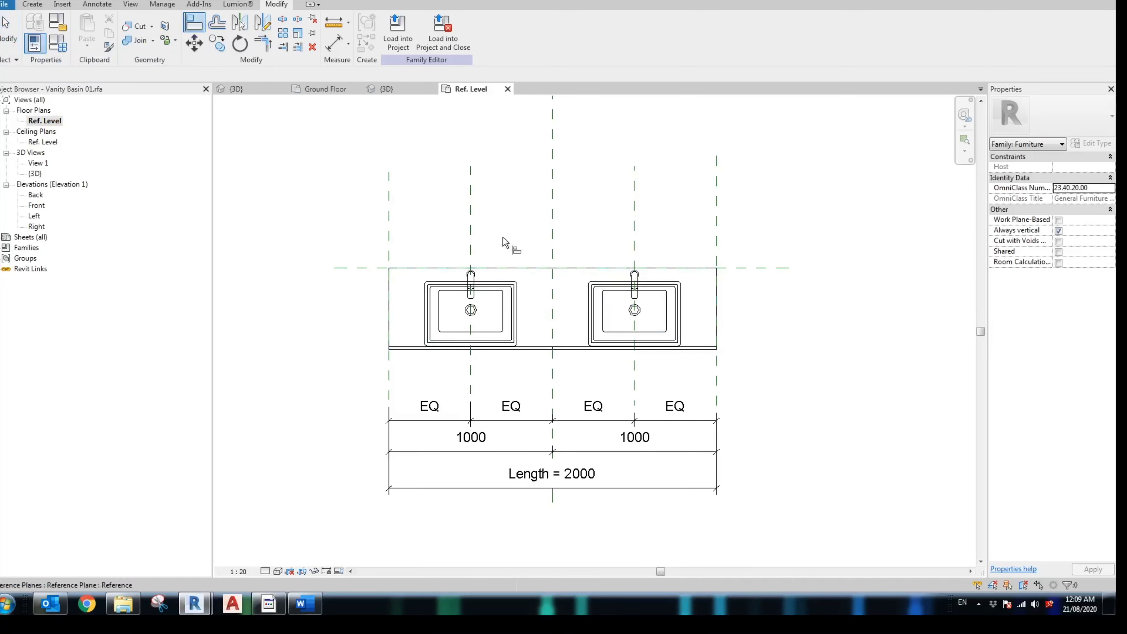
pyautogui.click(634, 240)
pyautogui.scroll(3, 656, 307)
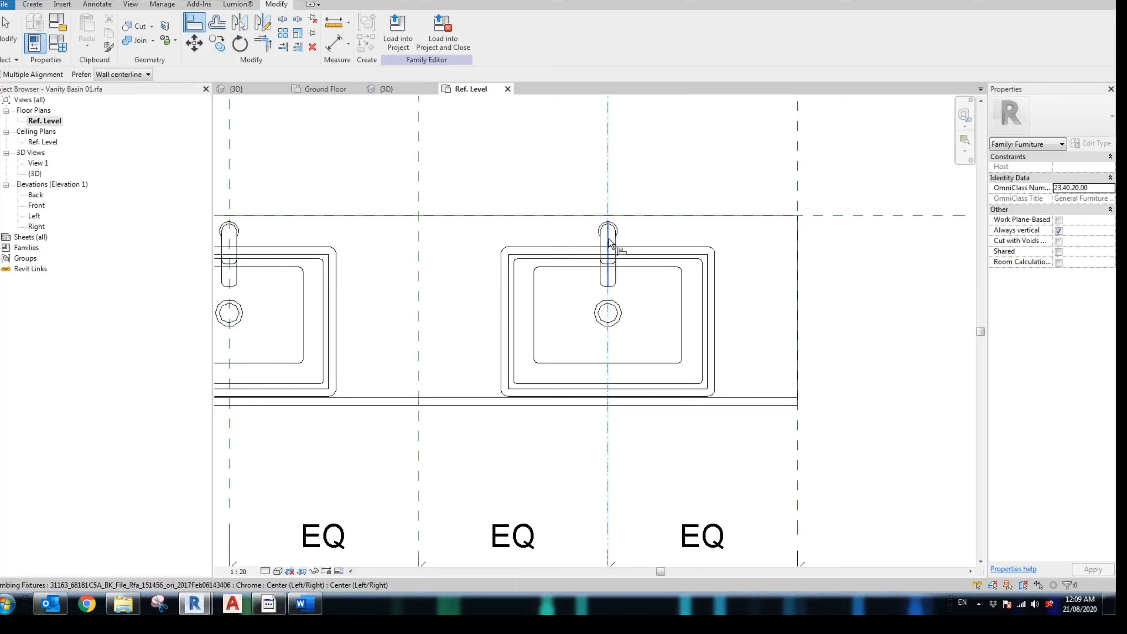
pyautogui.click(629, 336)
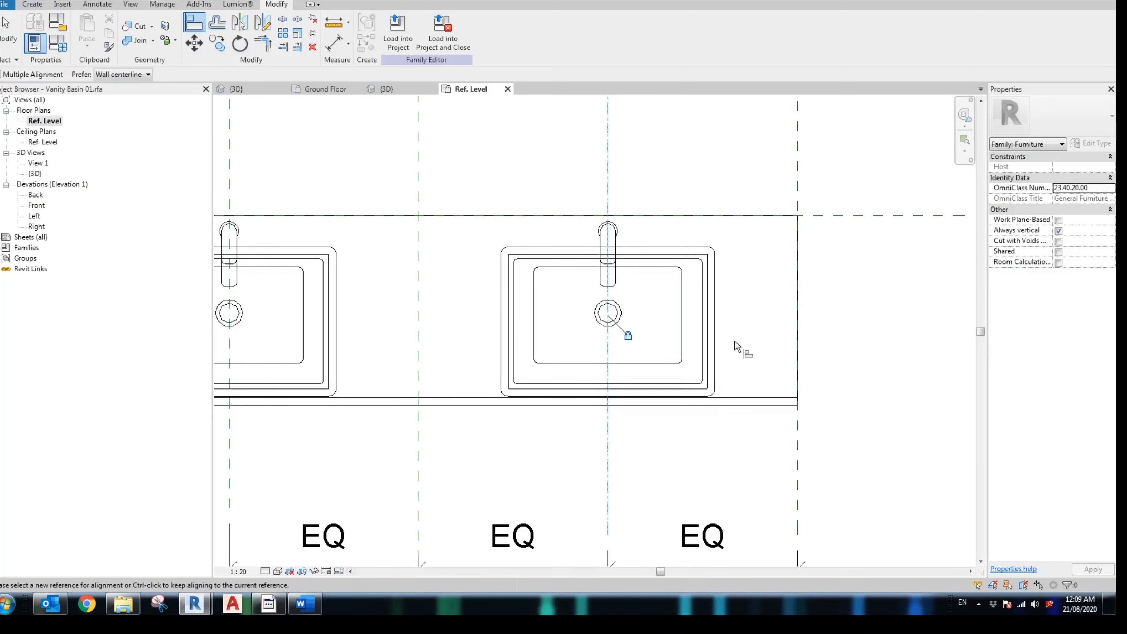
pyautogui.click(398, 45)
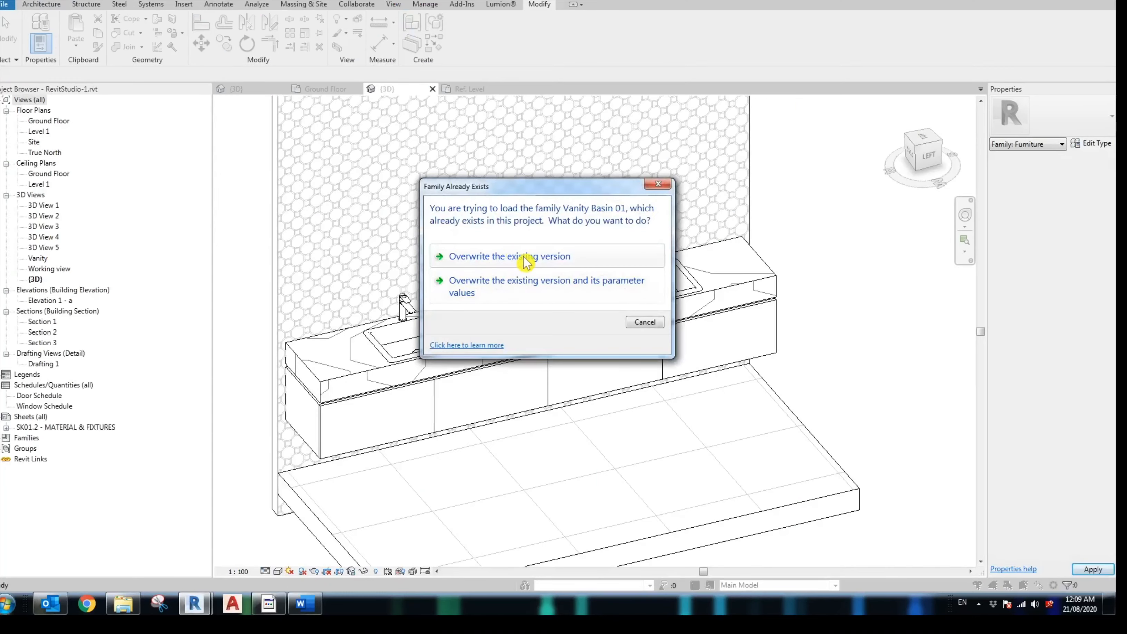
pyautogui.click(526, 263)
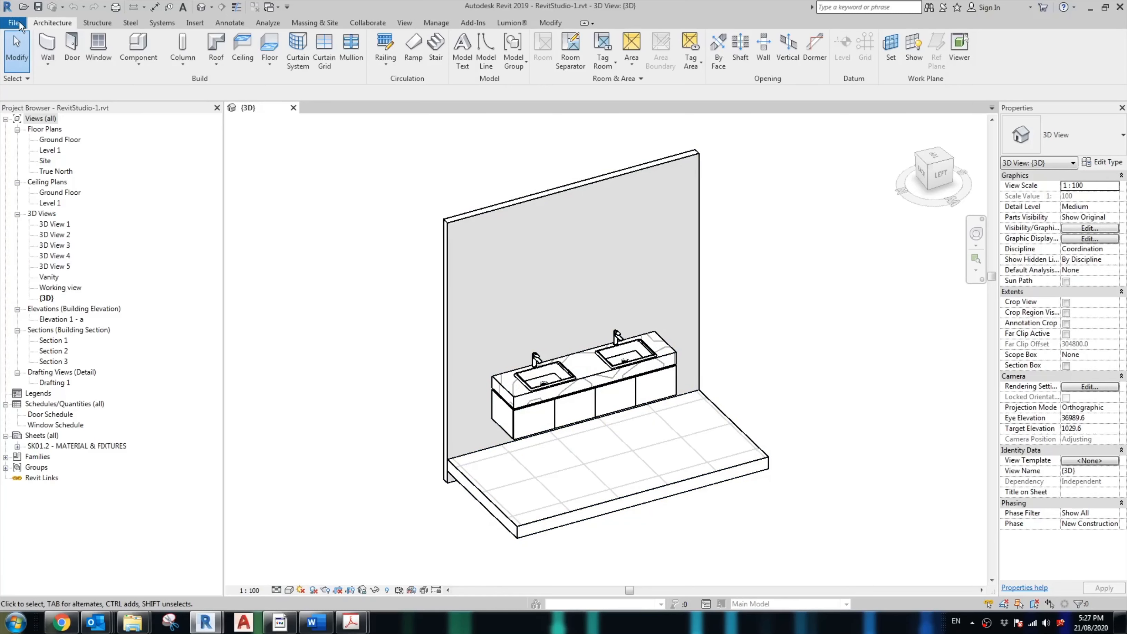
# Step: Create a new family from the Metric Furniture.rft template
pyautogui.click(16, 22)
pyautogui.moveTo(19, 71)
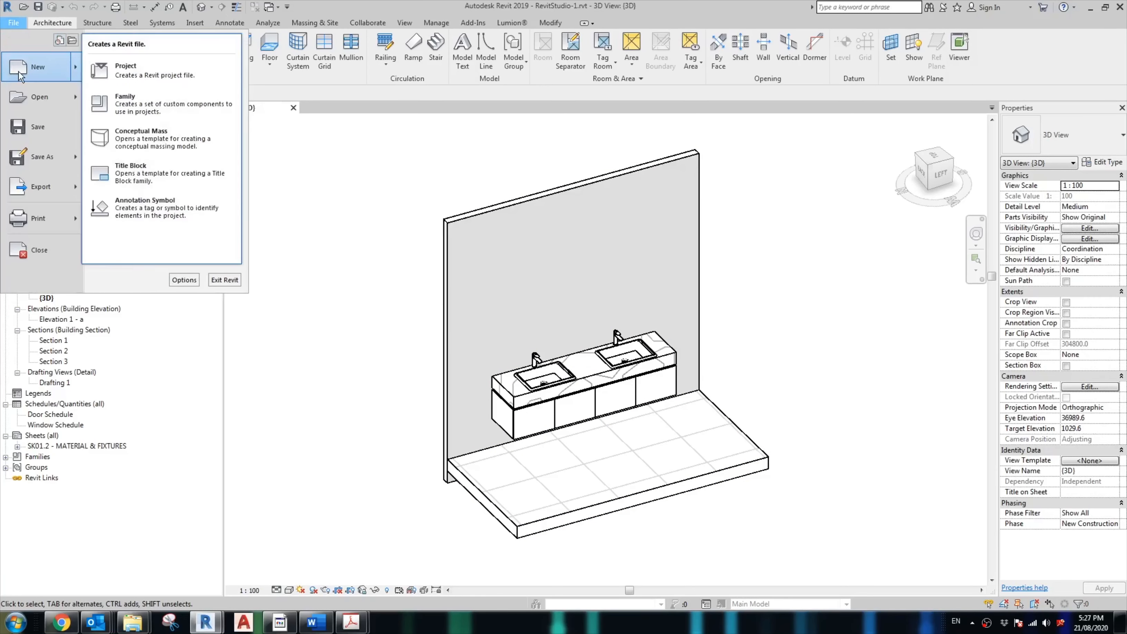
pyautogui.click(137, 107)
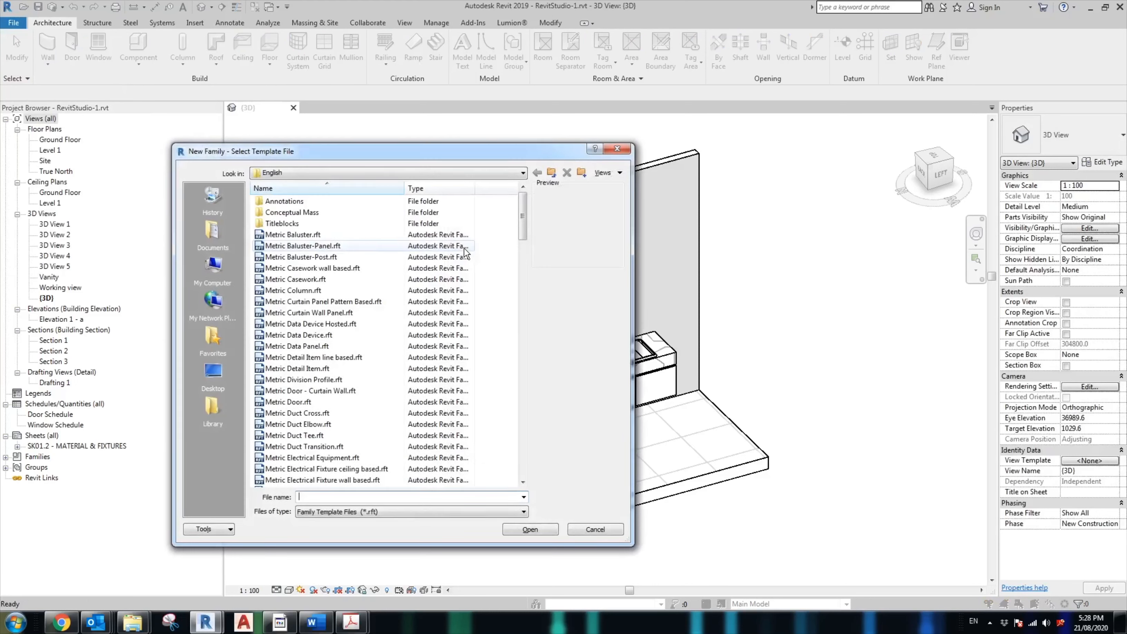
pyautogui.click(292, 453)
pyautogui.scroll(-3, 293, 452)
pyautogui.click(302, 464)
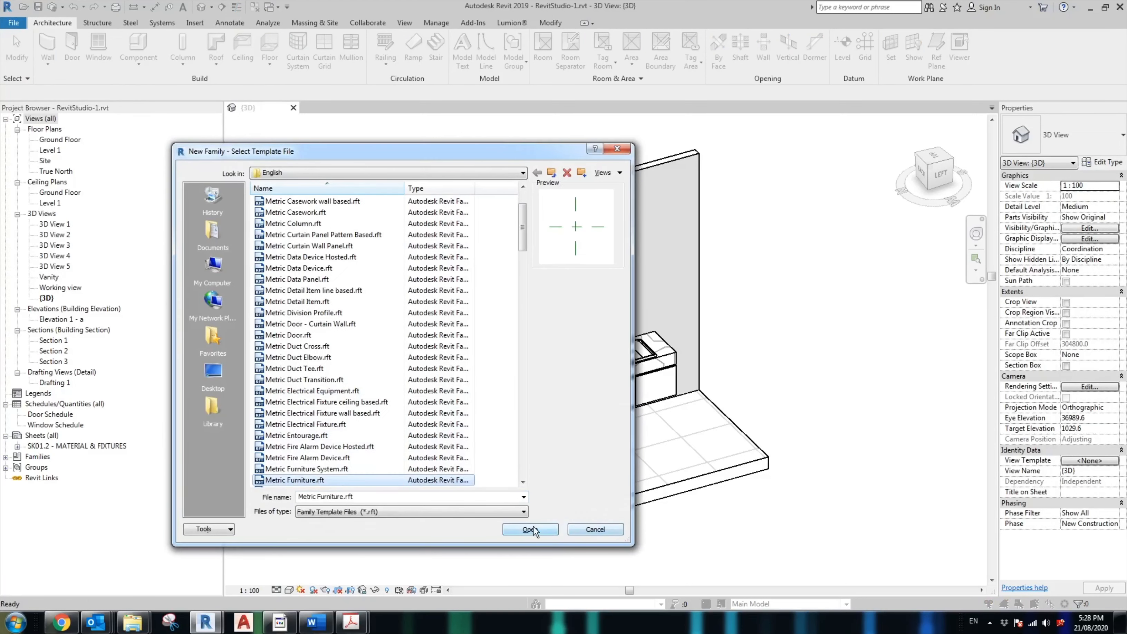
pyautogui.click(532, 527)
# Step: In the Ref. Level plan, draw two vertical reference planes, one on each side of the centre plane
pyautogui.doubleClick(56, 140)
pyautogui.click(666, 49)
pyautogui.click(503, 280)
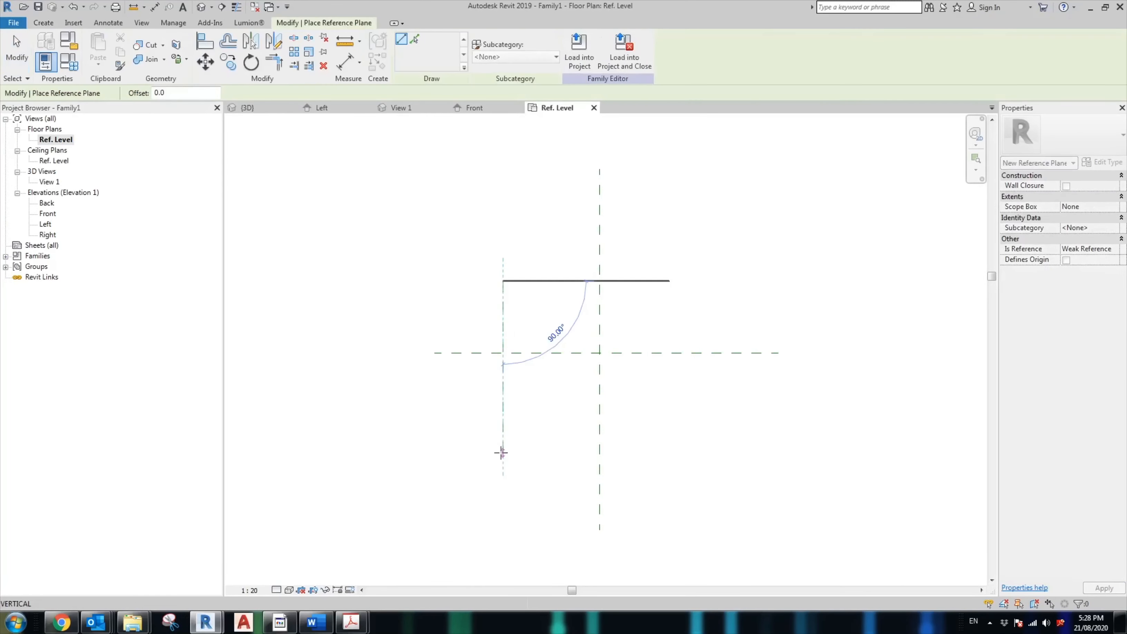
pyautogui.click(504, 452)
pyautogui.click(687, 281)
pyautogui.click(687, 455)
pyautogui.press('Escape')
pyautogui.press('Escape')
# Step: Dimension the vertical reference planes with a chain through the centre plane and an overall dimension between the outer planes
pyautogui.scroll(-1, 513, 346)
pyautogui.press('d')
pyautogui.press('i')
pyautogui.click(679, 433)
pyautogui.click(645, 402)
pyautogui.press('Escape')
pyautogui.press('Escape')
# Step: Set both outer reference planes 250 mm from the centre plane
pyautogui.click(611, 426)
pyautogui.write('250')
pyautogui.press('Return')
pyautogui.click(542, 426)
pyautogui.write('250')
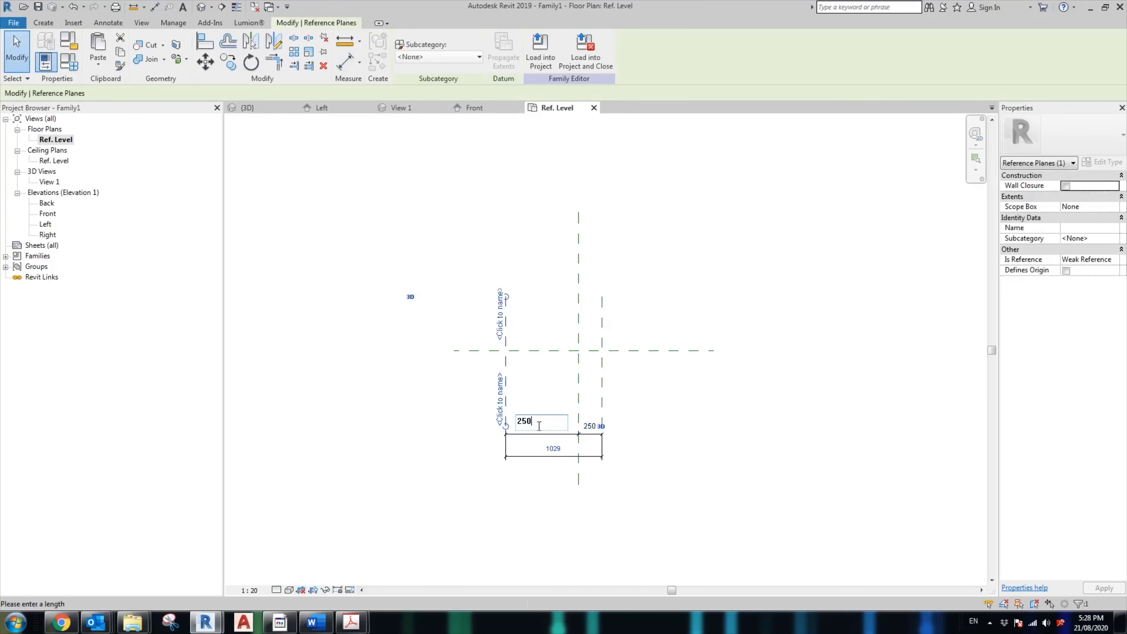
pyautogui.press('Return')
# Step: Label the overall dimension between the outer planes with a new Length parameter
pyautogui.scroll(2, 584, 467)
pyautogui.click(577, 444)
pyautogui.click(519, 49)
pyautogui.write('Length')
pyautogui.press('Return')
# Step: In the Front elevation, draw two horizontal reference planes above the Ref. Level across the vertical planes
pyautogui.doubleClick(48, 214)
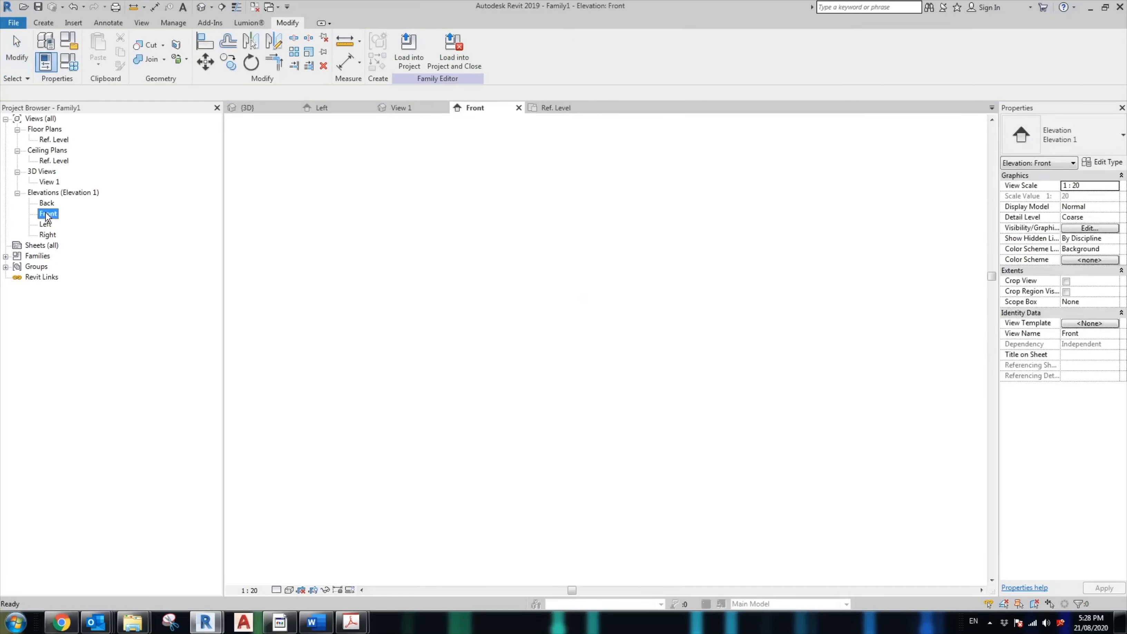
pyautogui.press('r')
pyautogui.press('p')
pyautogui.click(417, 252)
pyautogui.click(616, 252)
pyautogui.click(437, 343)
pyautogui.click(616, 343)
pyautogui.press('Escape')
pyautogui.press('Escape')
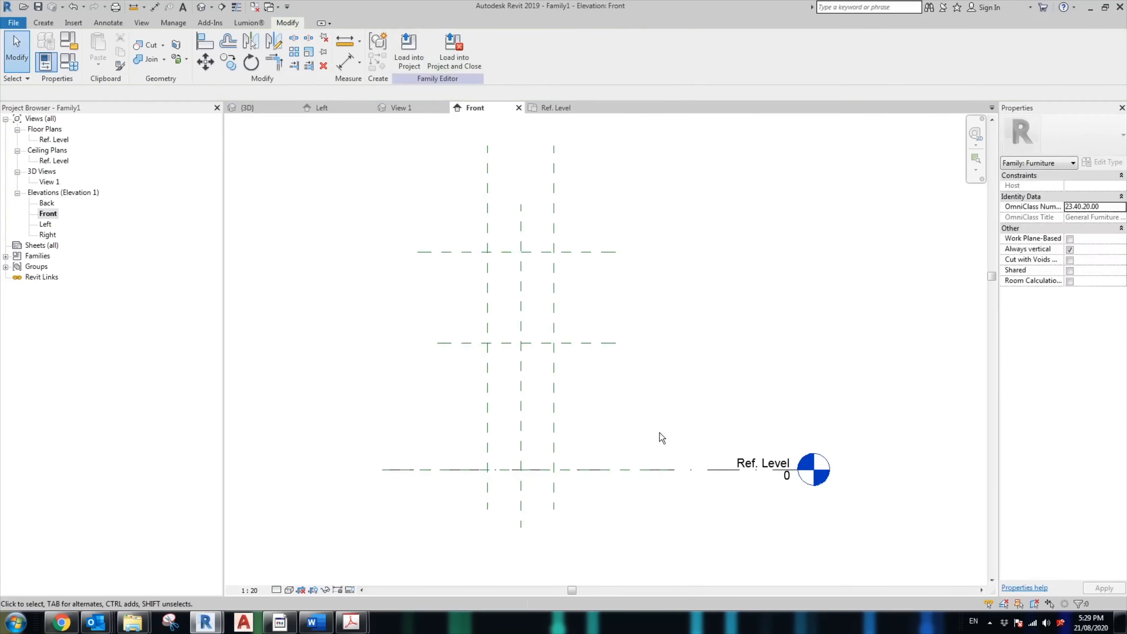
# Step: Dimension the horizontal planes from the Ref. Level and set the lower plane's height with the formula =900+300
pyautogui.press('d')
pyautogui.press('i')
pyautogui.click(604, 469)
pyautogui.click(439, 327)
pyautogui.press('Escape')
pyautogui.press('Escape')
pyautogui.click(473, 344)
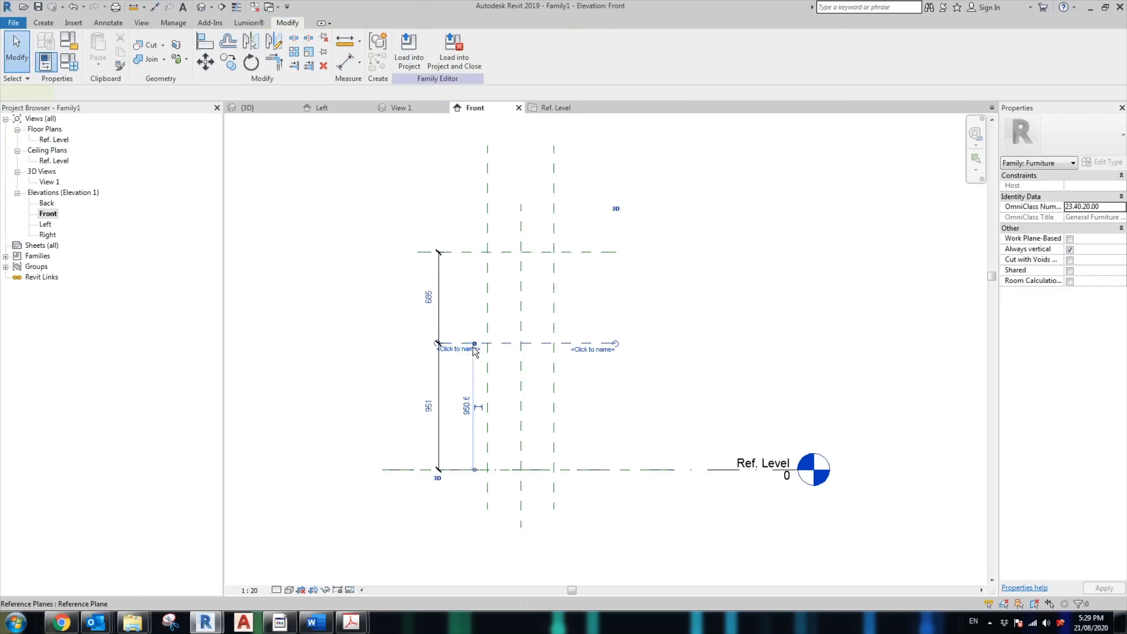
pyautogui.click(426, 407)
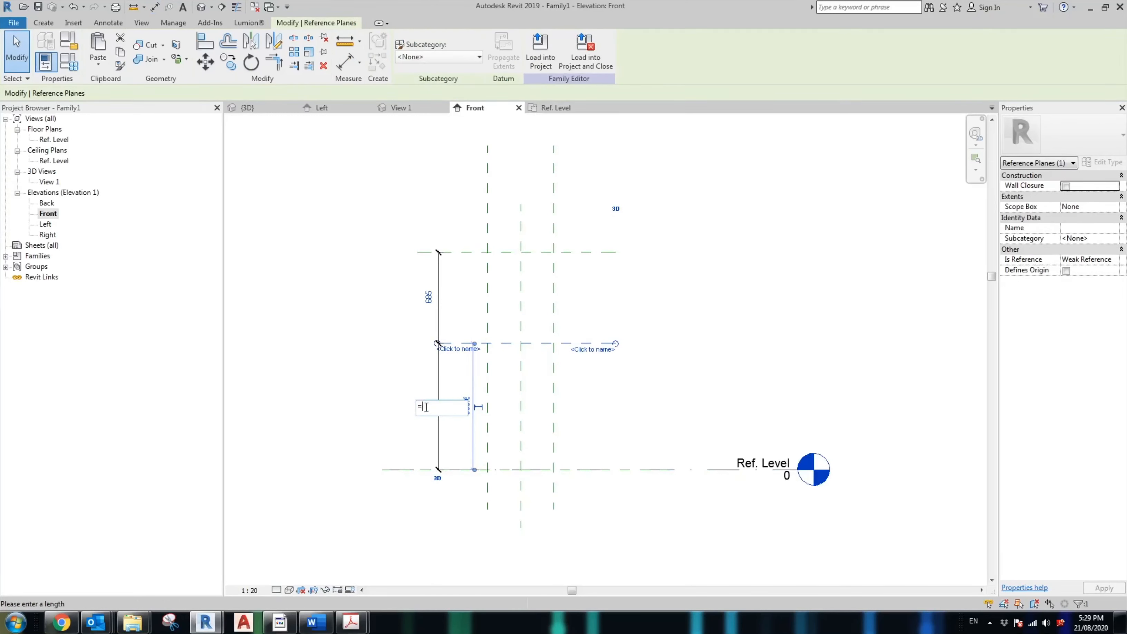
pyautogui.write('=900+300')
pyautogui.press('Return')
# Step: Set the distance between the lower and upper horizontal reference planes to 1200 mm
pyautogui.click(430, 252)
pyautogui.write('1')
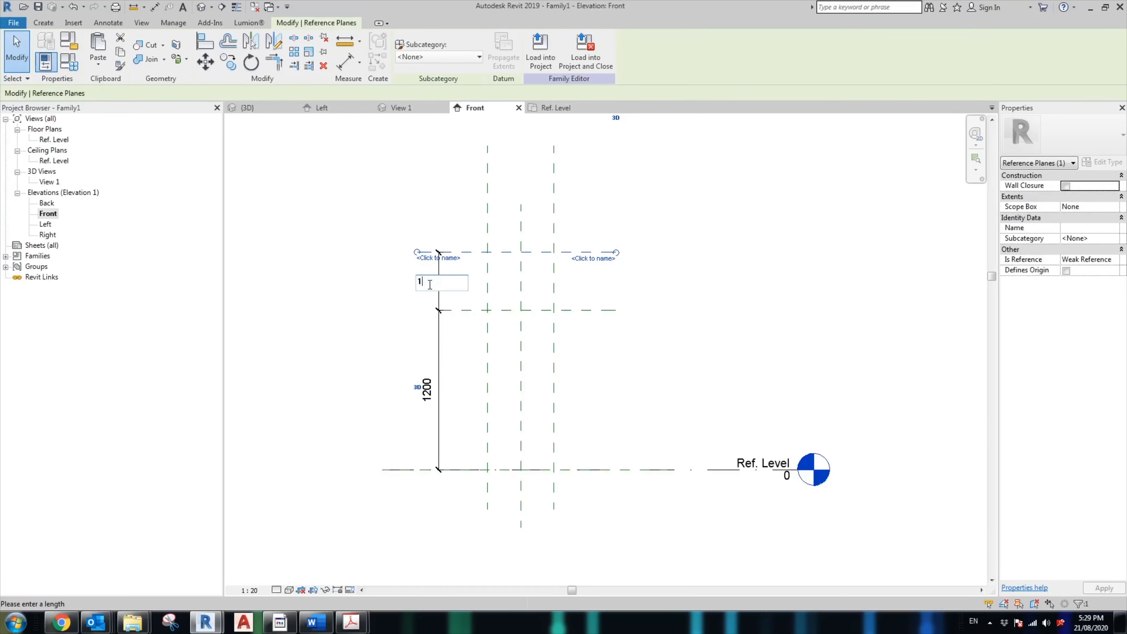
pyautogui.write('200')
pyautogui.press('Return')
pyautogui.press('Escape')
# Step: Sketch a rectangular extrusion profile between the outer vertical and two horizontal reference planes, locking its edges to them
pyautogui.scroll(1, 700, 433)
pyautogui.scroll(-2, 720, 439)
pyautogui.click(43, 22)
pyautogui.click(98, 46)
pyautogui.click(440, 39)
pyautogui.click(554, 379)
pyautogui.click(611, 241)
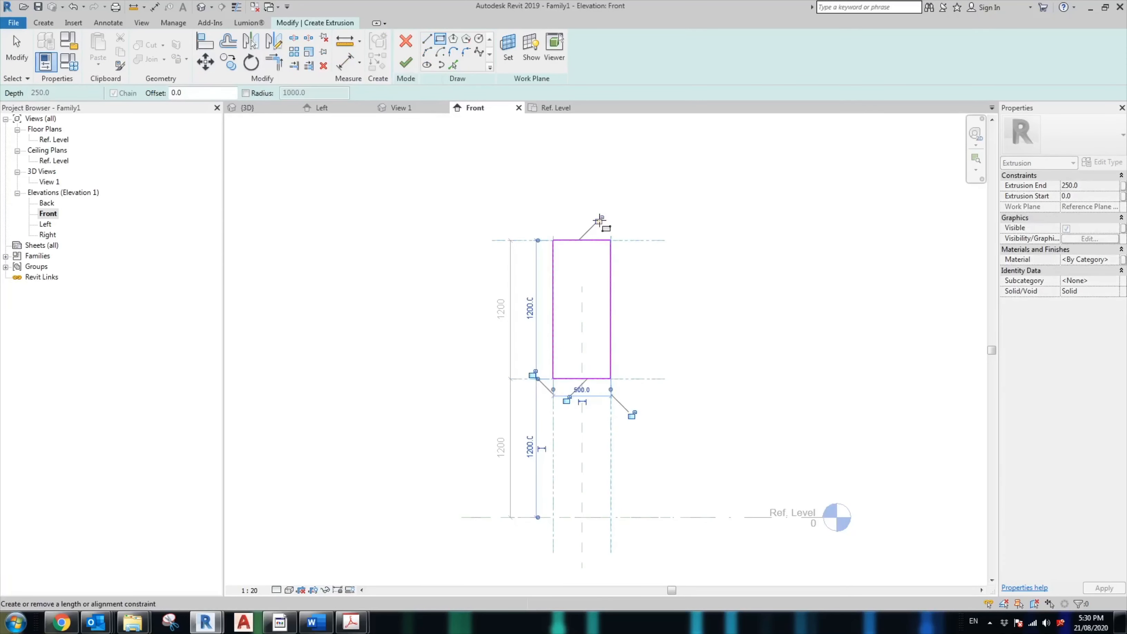
pyautogui.scroll(1, 818, 309)
# Step: Set the Extrusion End to 130, associate its material with a new Material parameter, and finish the extrusion
pyautogui.click(1089, 186)
pyautogui.write('13')
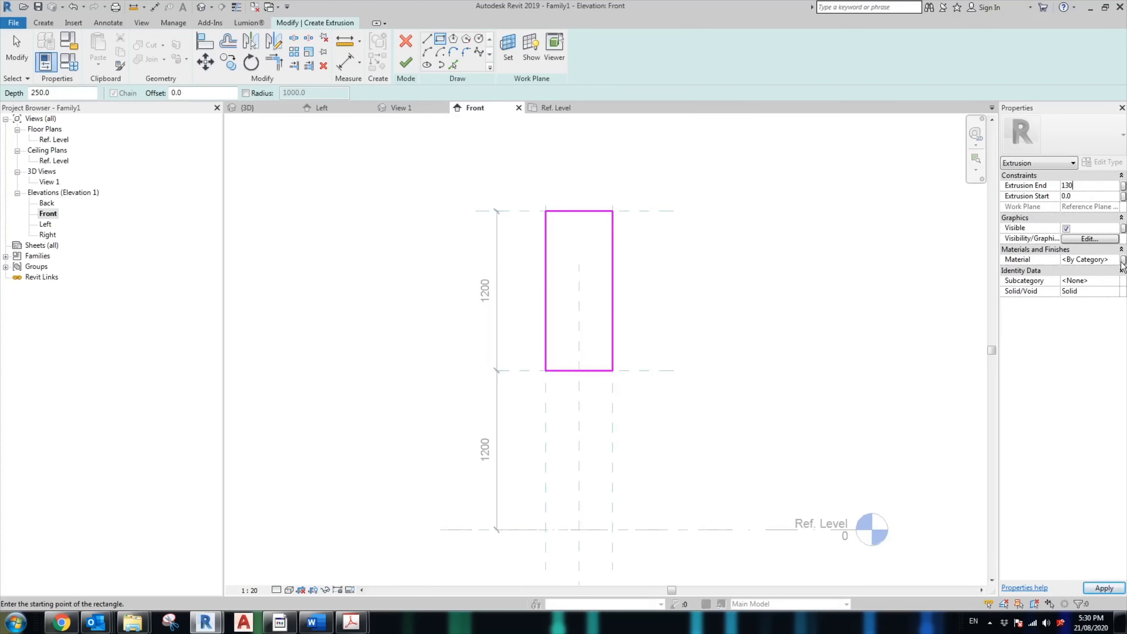
pyautogui.click(1124, 260)
pyautogui.click(479, 383)
pyautogui.click(599, 376)
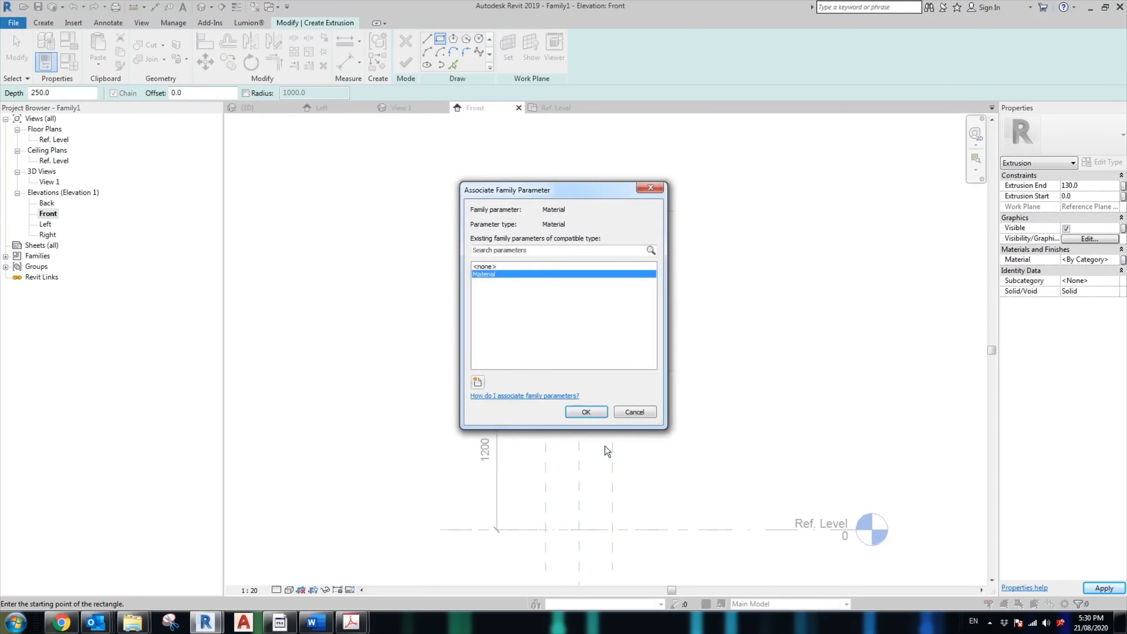
pyautogui.click(593, 411)
pyautogui.click(406, 63)
# Step: Start another extrusion on the cabinet body's front face and sketch a rectangle over its outline, locked to the reference planes
pyautogui.click(43, 22)
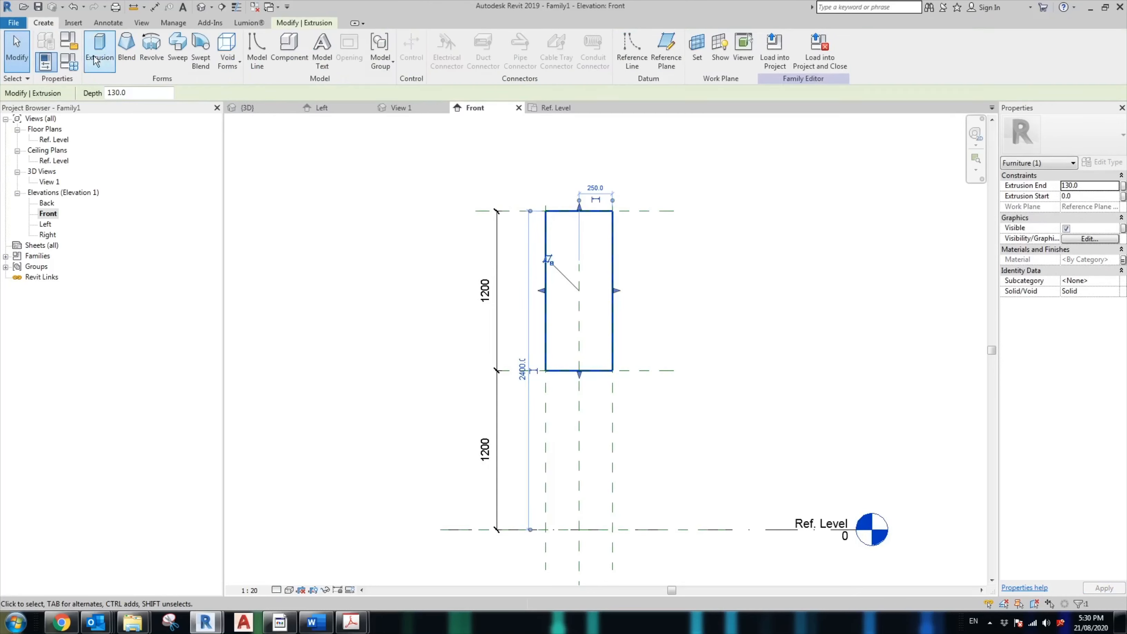
pyautogui.click(99, 46)
pyautogui.click(510, 58)
pyautogui.click(528, 380)
pyautogui.click(546, 329)
pyautogui.click(441, 39)
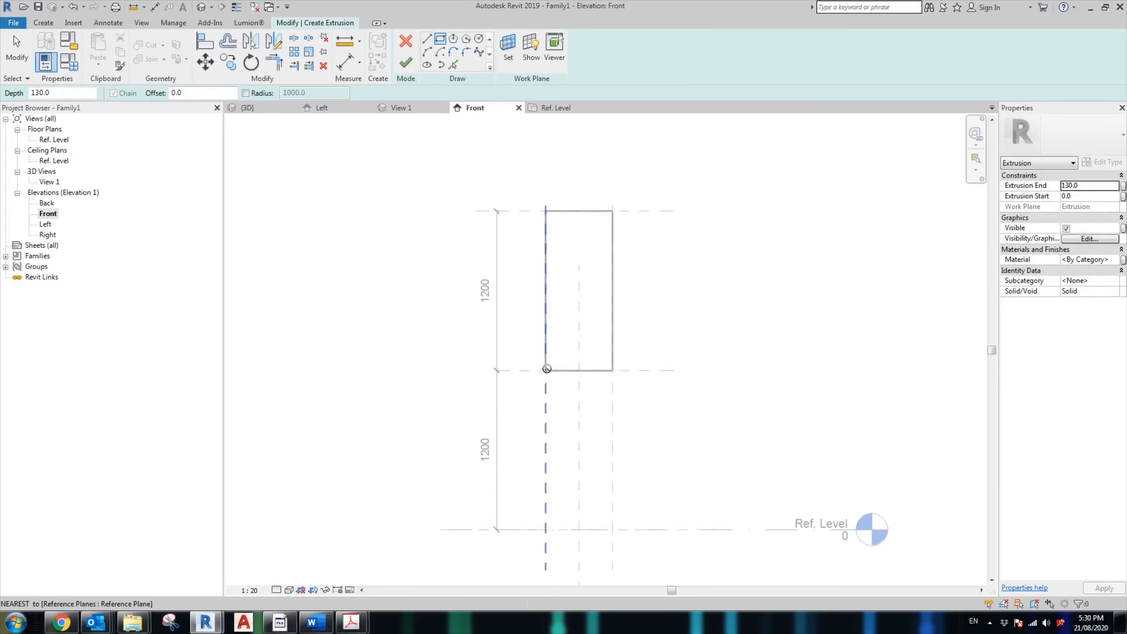
pyautogui.click(546, 370)
pyautogui.click(612, 211)
pyautogui.click(601, 192)
pyautogui.click(632, 312)
pyautogui.click(557, 392)
# Step: Set the door's Extrusion End to 20 and associate its material with a new door panel material parameter
pyautogui.write('20')
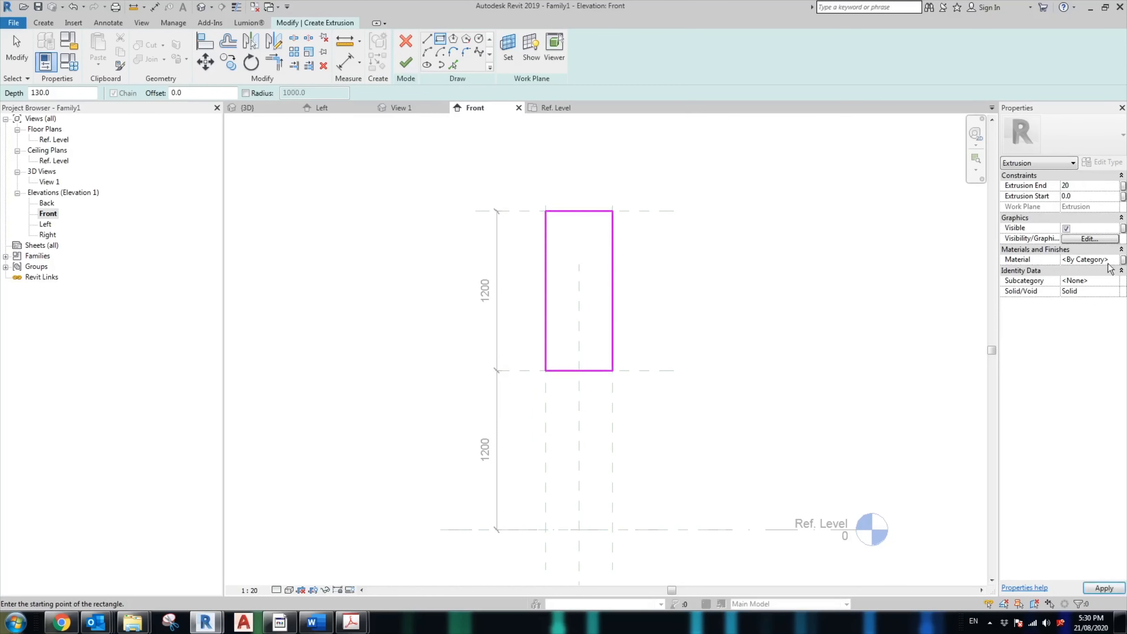
pyautogui.click(1123, 260)
pyautogui.click(478, 381)
pyautogui.write('Door Pan')
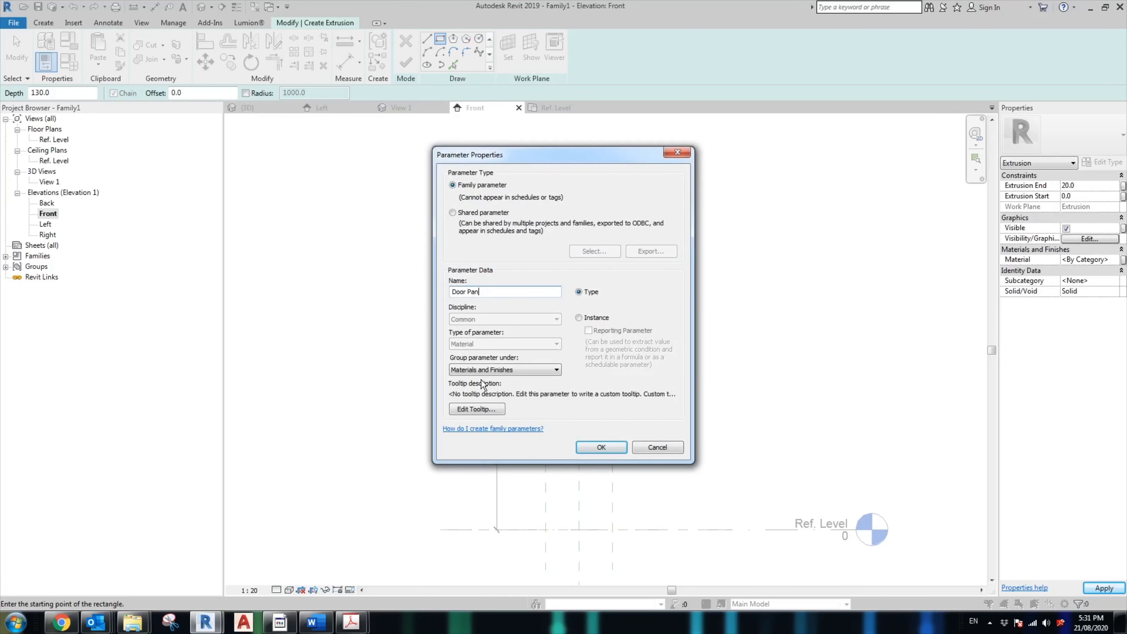
pyautogui.click(602, 447)
pyautogui.click(579, 414)
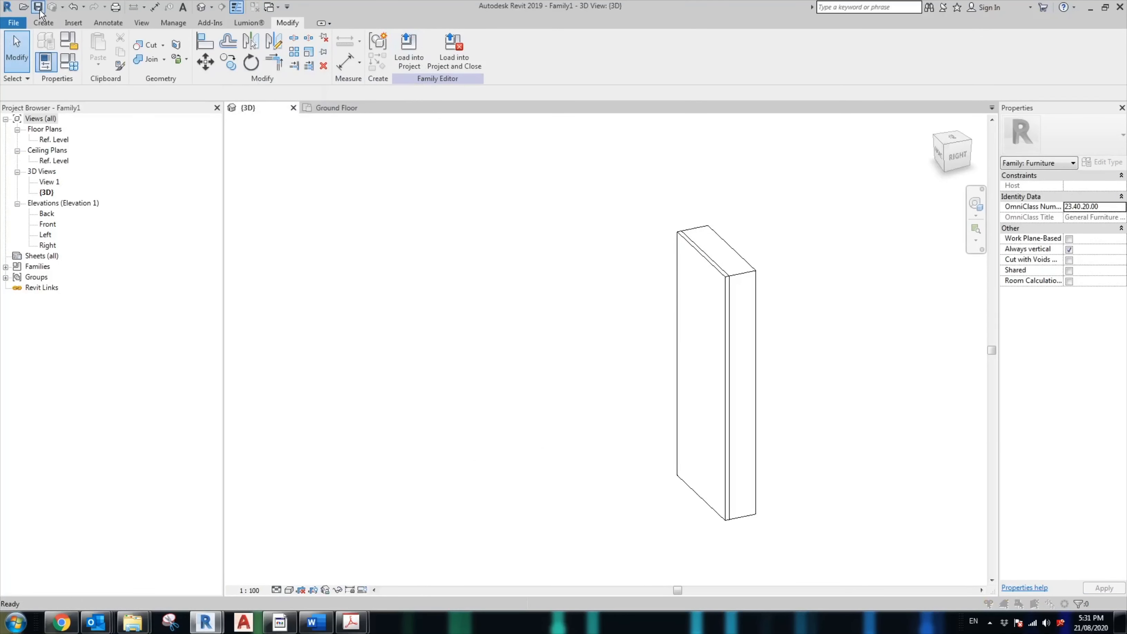
# Step: Save the family as Overhead cabinet in the Revit Family folder
pyautogui.click(38, 7)
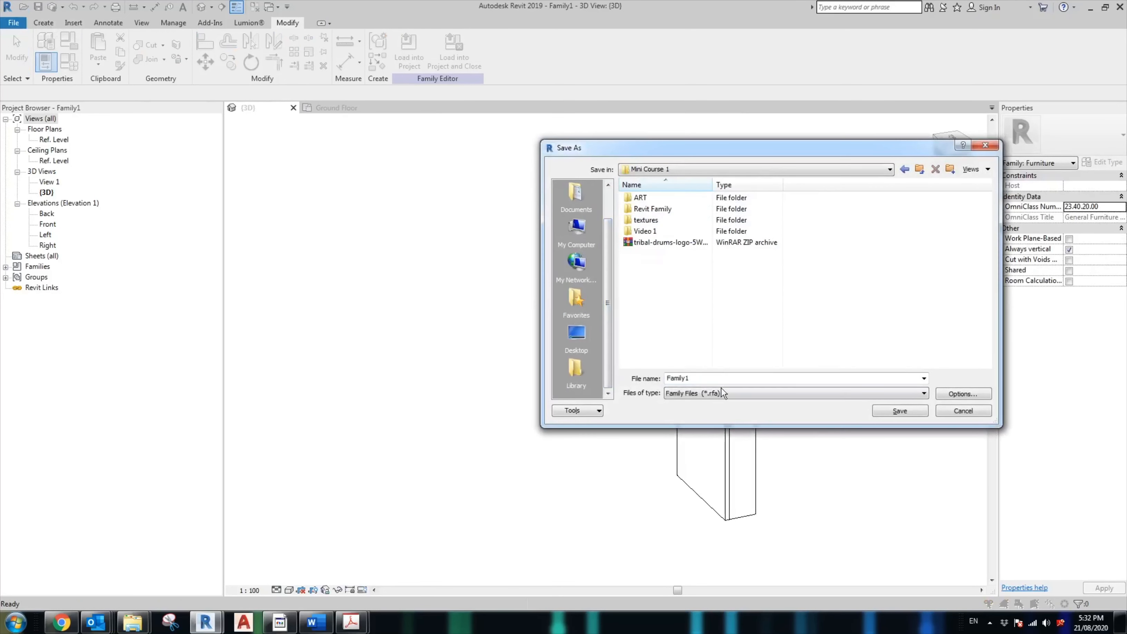
pyautogui.doubleClick(657, 209)
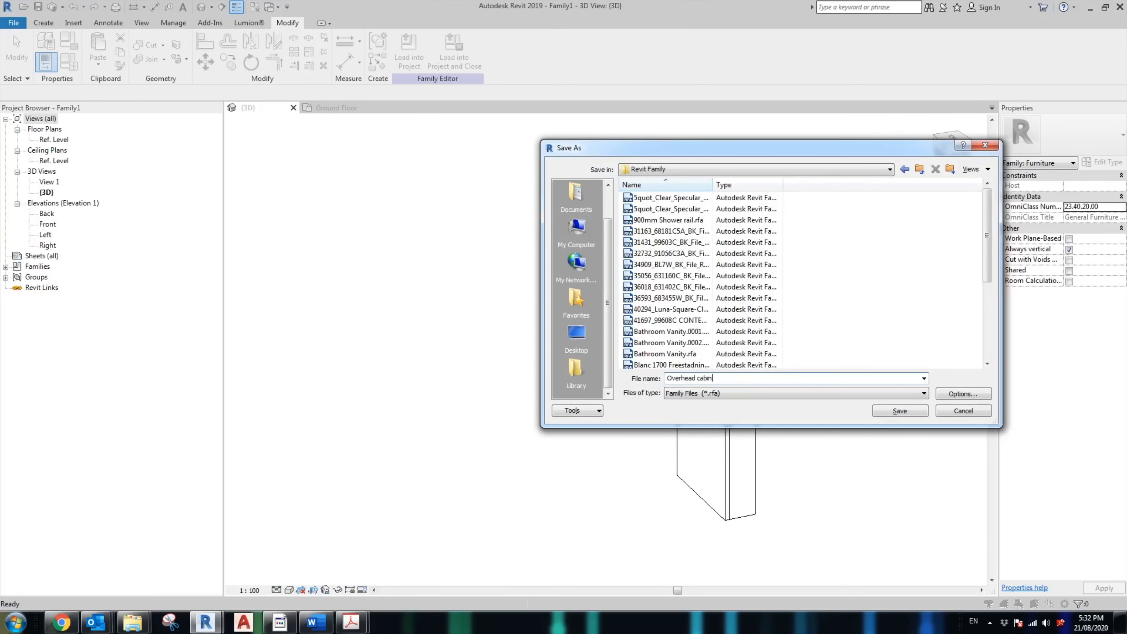
pyautogui.write('et')
pyautogui.click(901, 411)
# Step: Load the overhead cabinet into the RevitStudio-1 project and place one instance on the Ground Floor plan in front of the vanity
pyautogui.click(411, 52)
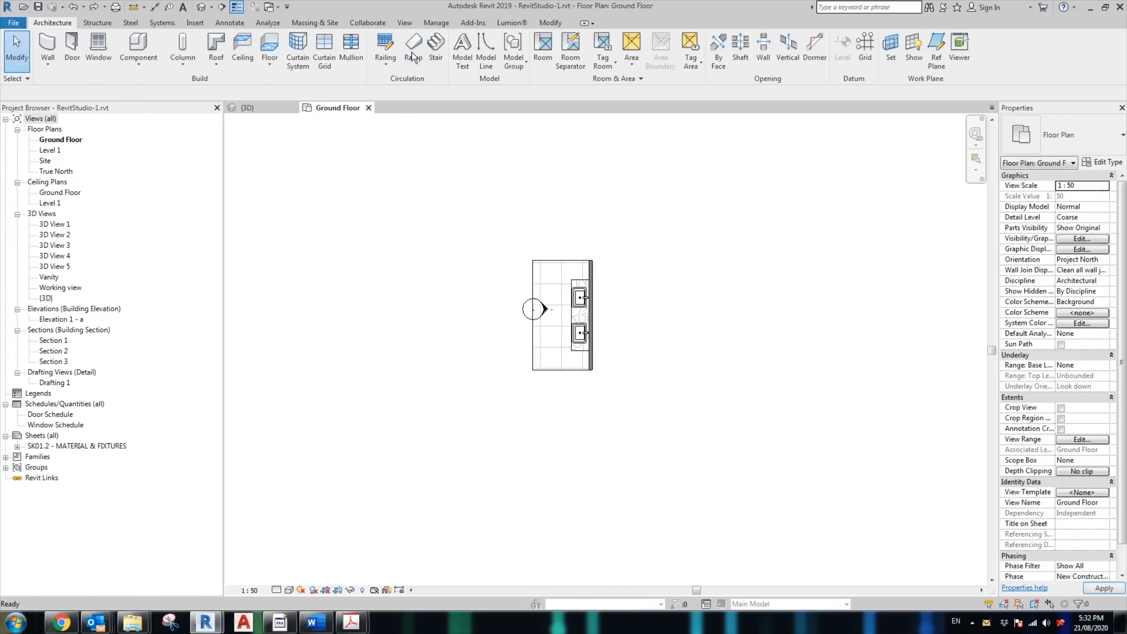
pyautogui.hotkey('ctrl', 'Tab')
pyautogui.click(409, 53)
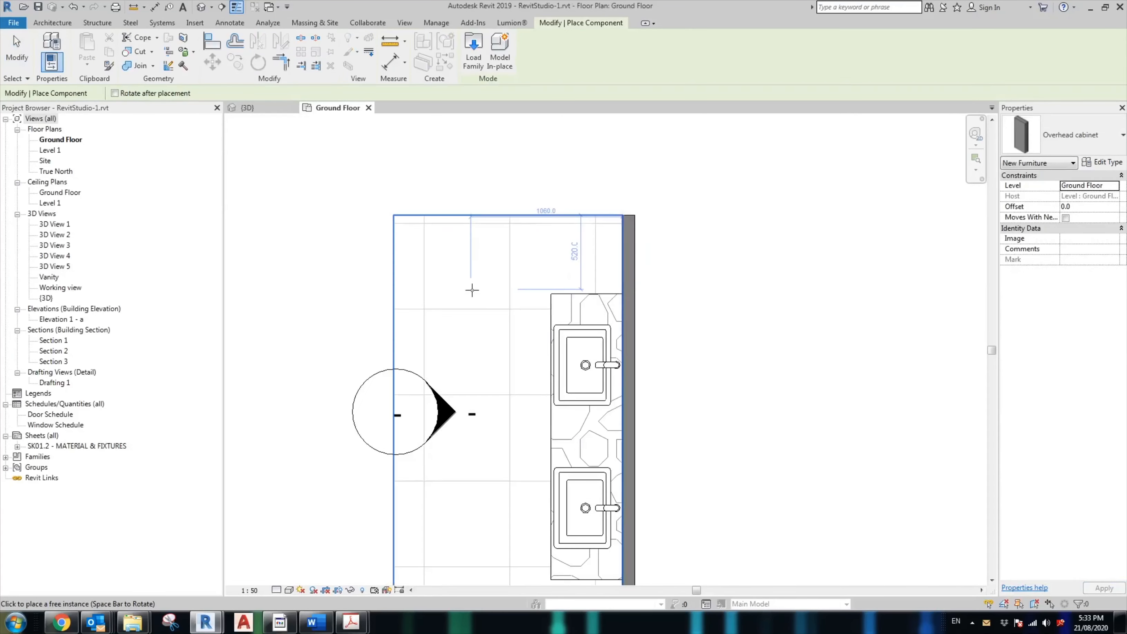
pyautogui.click(472, 290)
pyautogui.scroll(-2, 489, 271)
pyautogui.press('Escape')
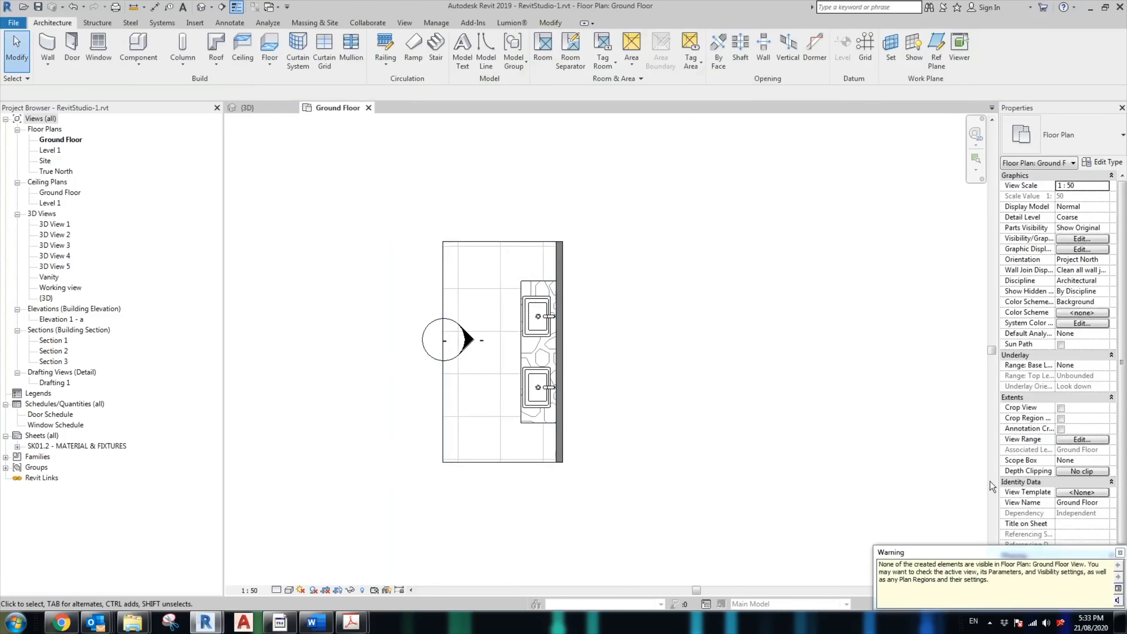
# Step: Set the Ground Floor plan's view range cut plane offset to 2100
pyautogui.click(1082, 440)
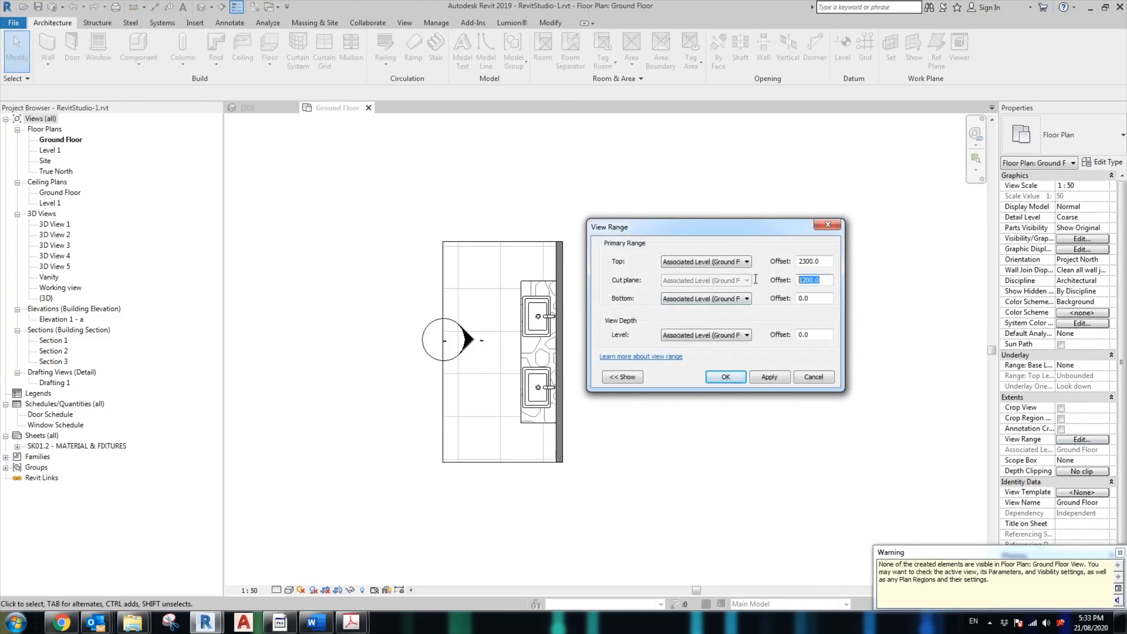
pyautogui.write('2100')
pyautogui.click(726, 377)
# Step: Rotate the placed overhead cabinet so its door faces the room and move it against the wall at the vanity's upper end
pyautogui.scroll(1, 393, 295)
pyautogui.click(510, 284)
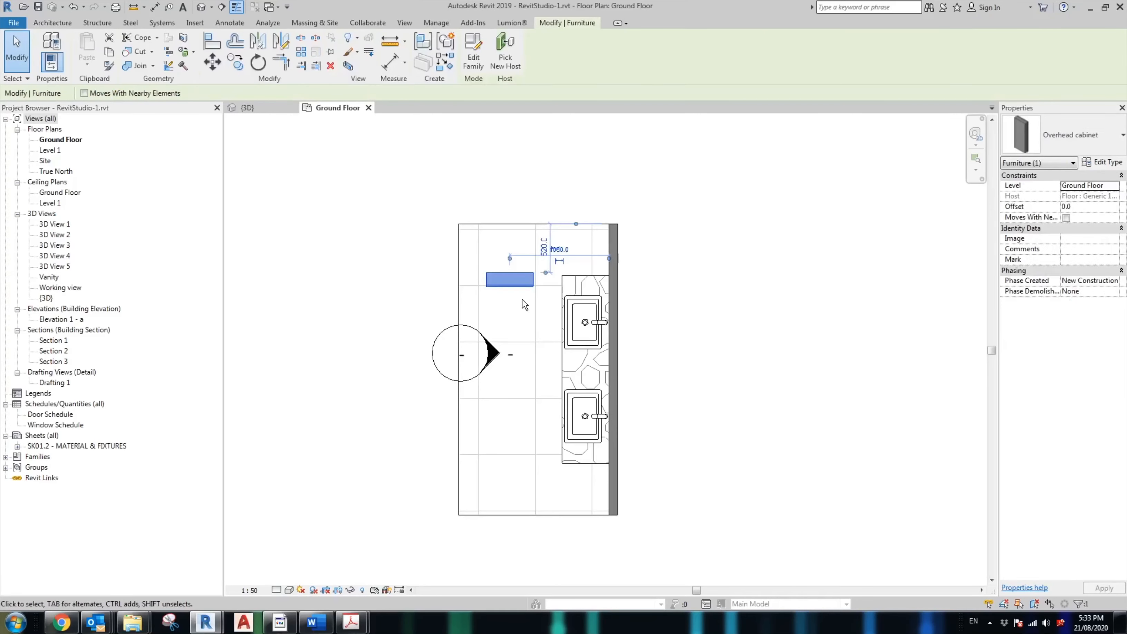
pyautogui.press('space')
pyautogui.press('space')
pyautogui.press('space')
pyautogui.click(212, 62)
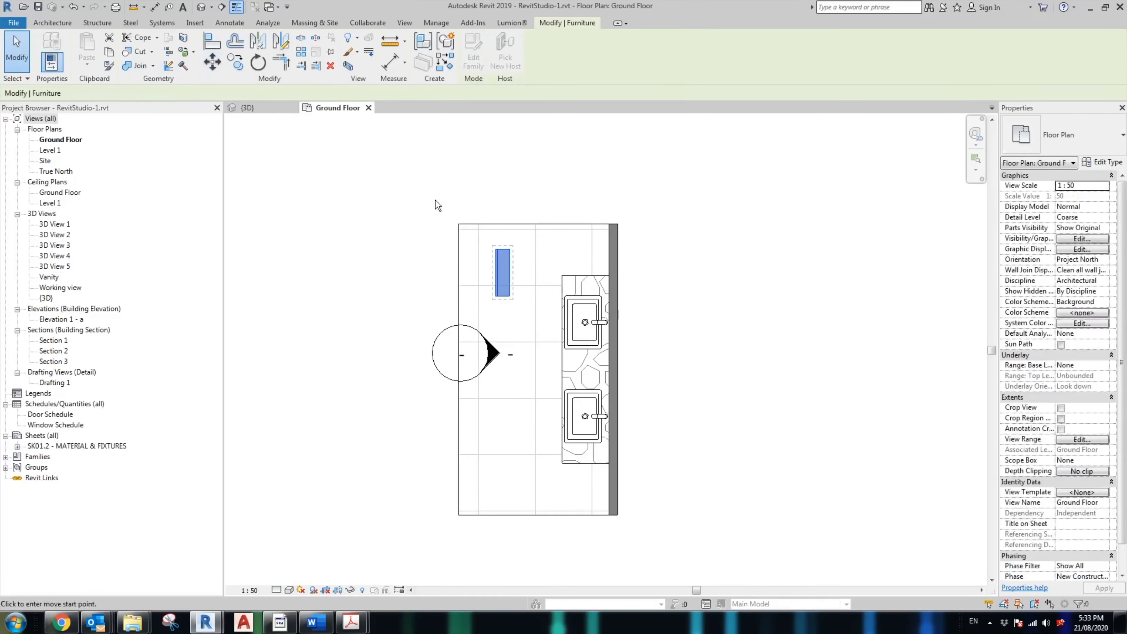
pyautogui.scroll(2, 515, 254)
pyautogui.click(485, 241)
pyautogui.scroll(1, 622, 299)
pyautogui.click(698, 281)
# Step: Copy the overhead cabinet along the wall to form a row of four above the vanity, and show the result in 3D
pyautogui.moveTo(690, 502); pyautogui.dragTo(687, 306, button='middle')
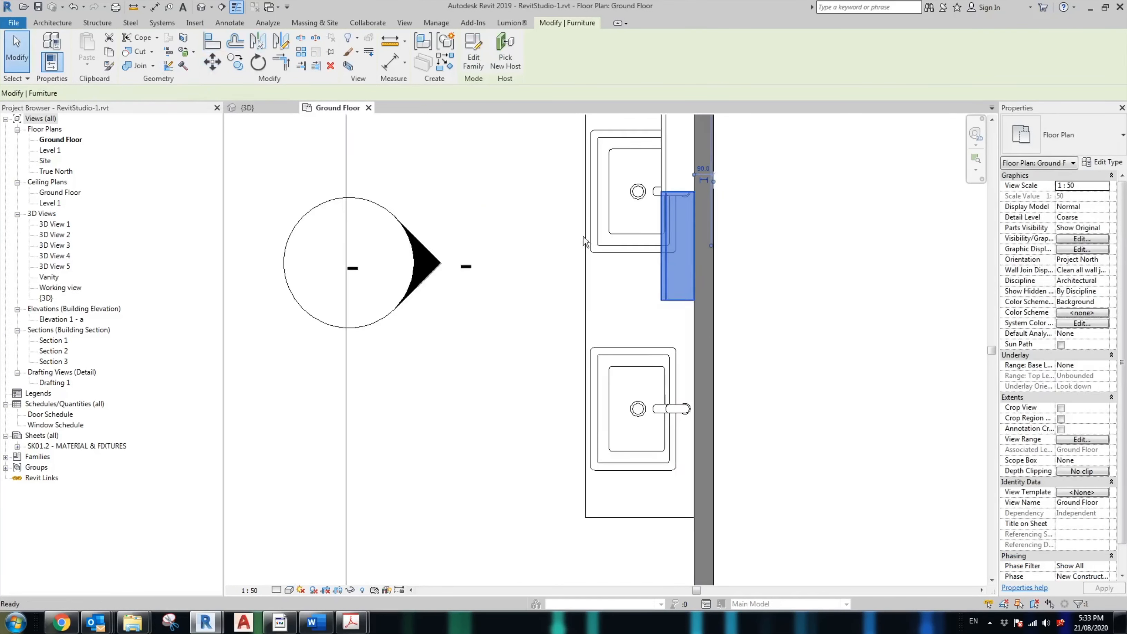
pyautogui.scroll(-1, 686, 307)
pyautogui.click(691, 402)
pyautogui.click(777, 394)
pyautogui.scroll(-2, 777, 394)
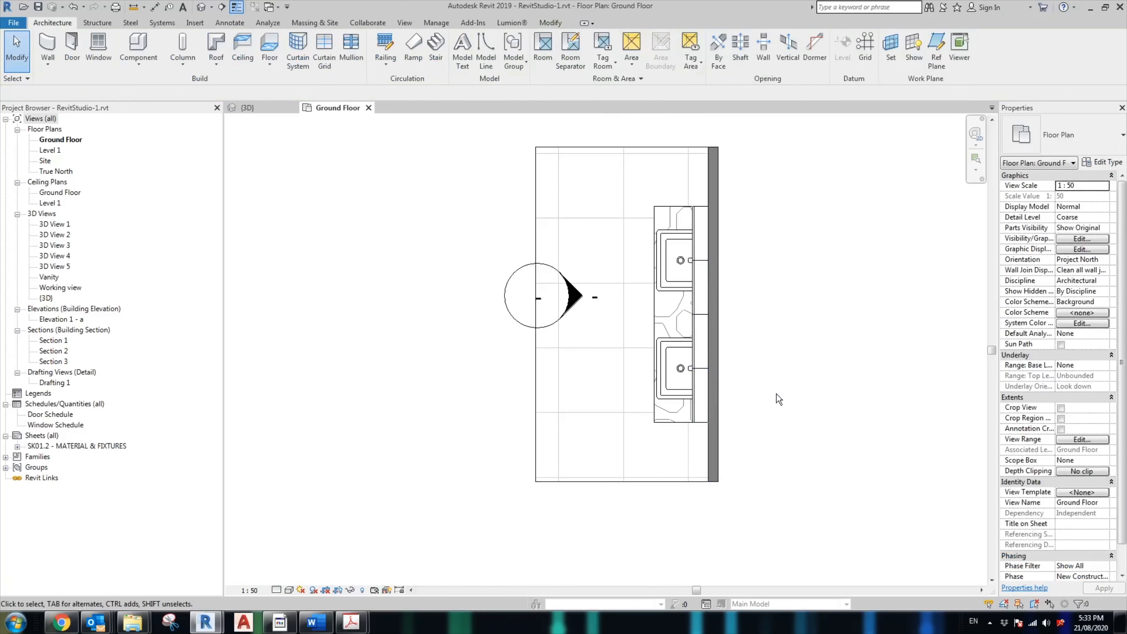
pyautogui.click(204, 9)
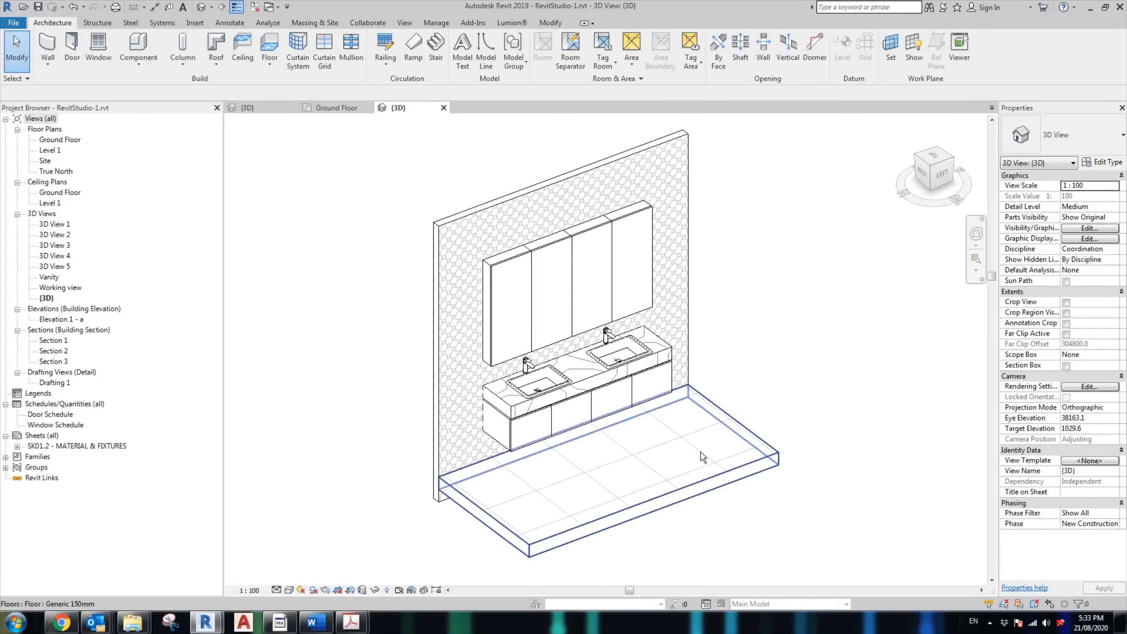